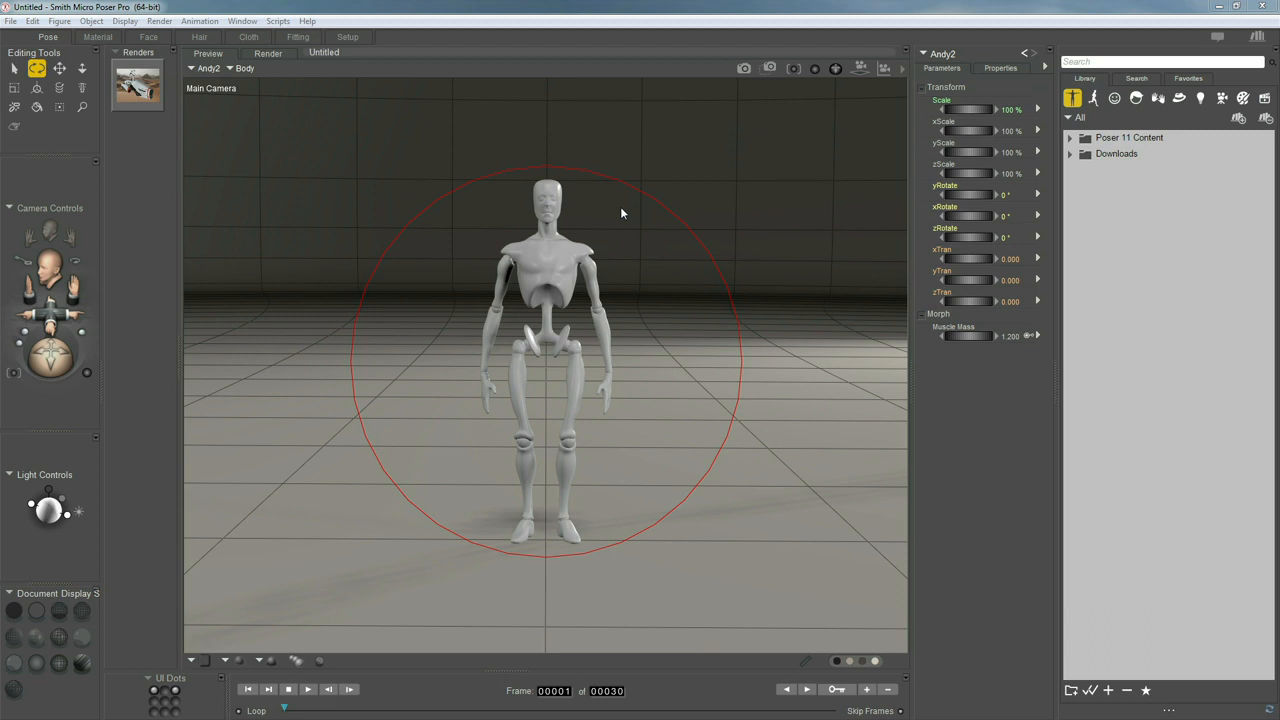
Delete the Andy2 mannequin figure from the scene
click(585, 258)
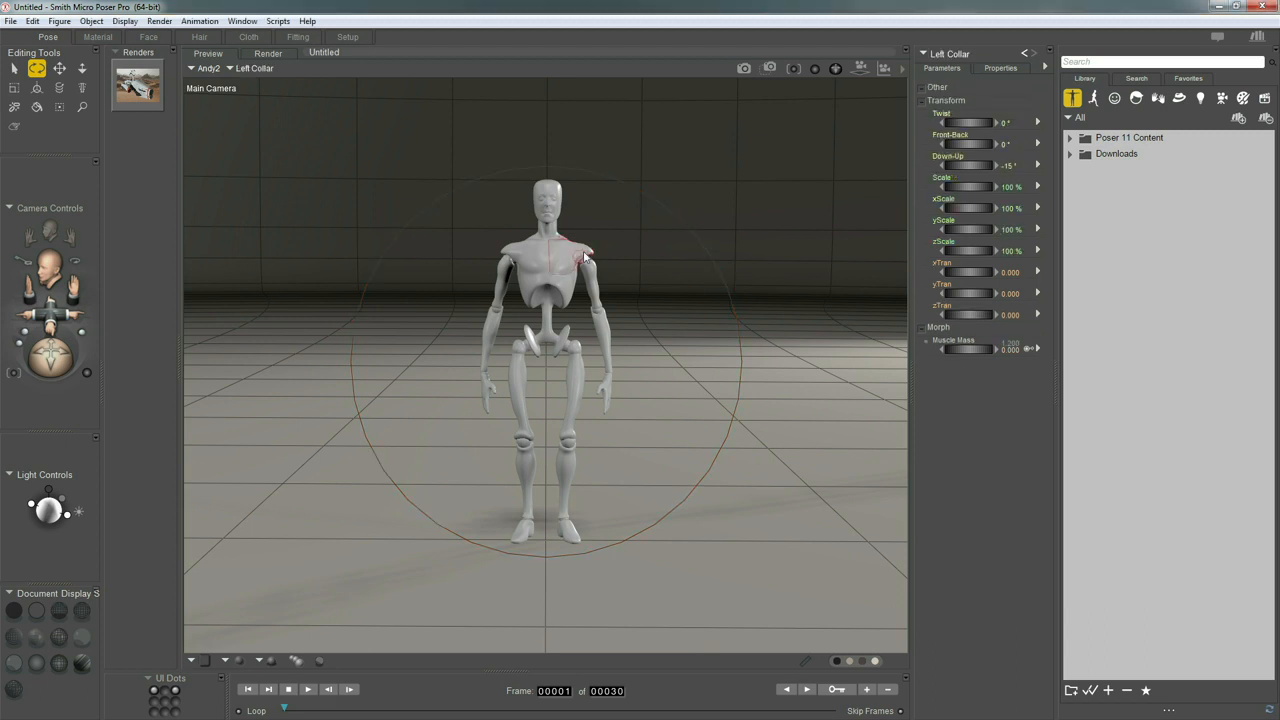
key(Delete)
key(Return)
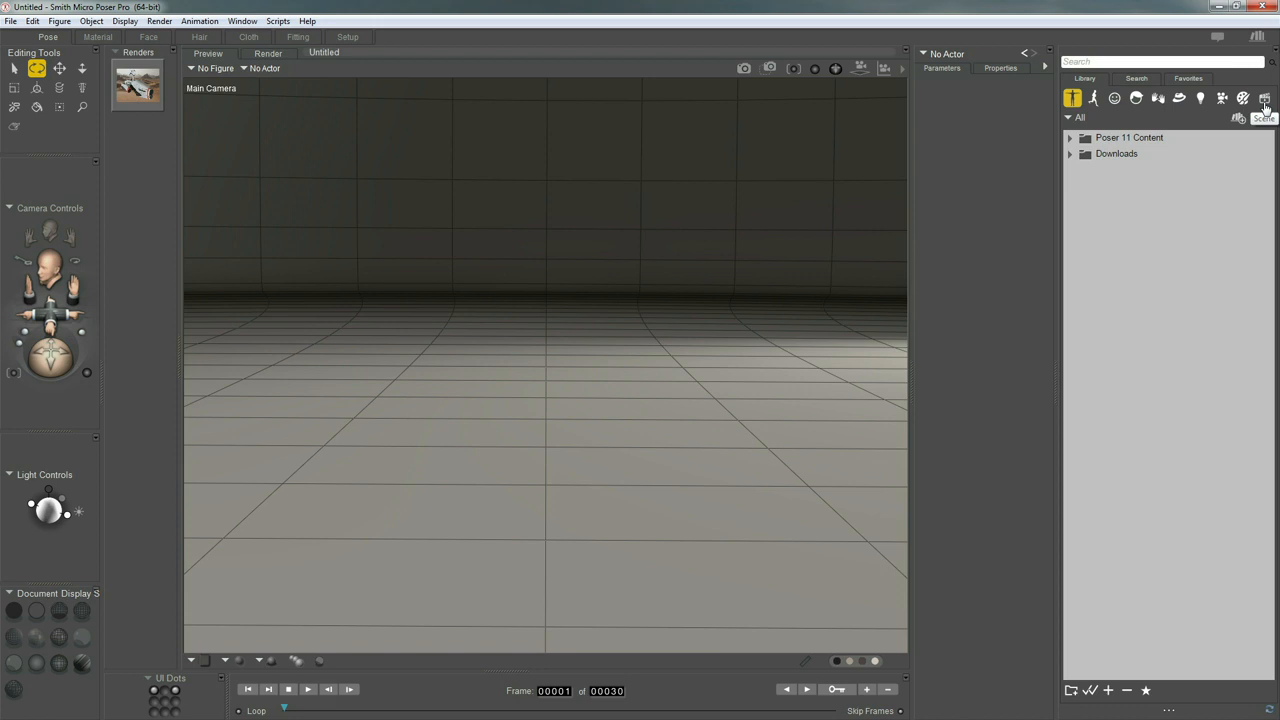
Browse the Mannequins folder in the Poser 11 Content figure library, previewing AndyP11, Andy2, Andy and Andrea
click(1074, 101)
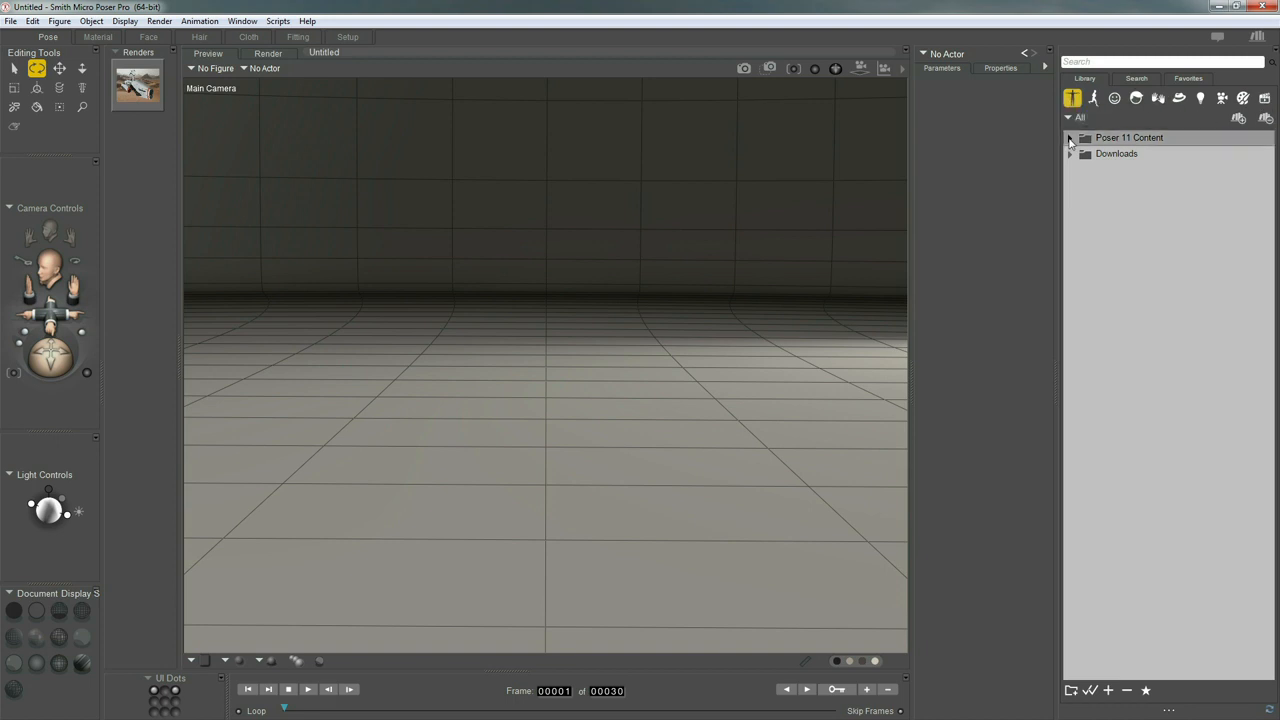
click(1069, 139)
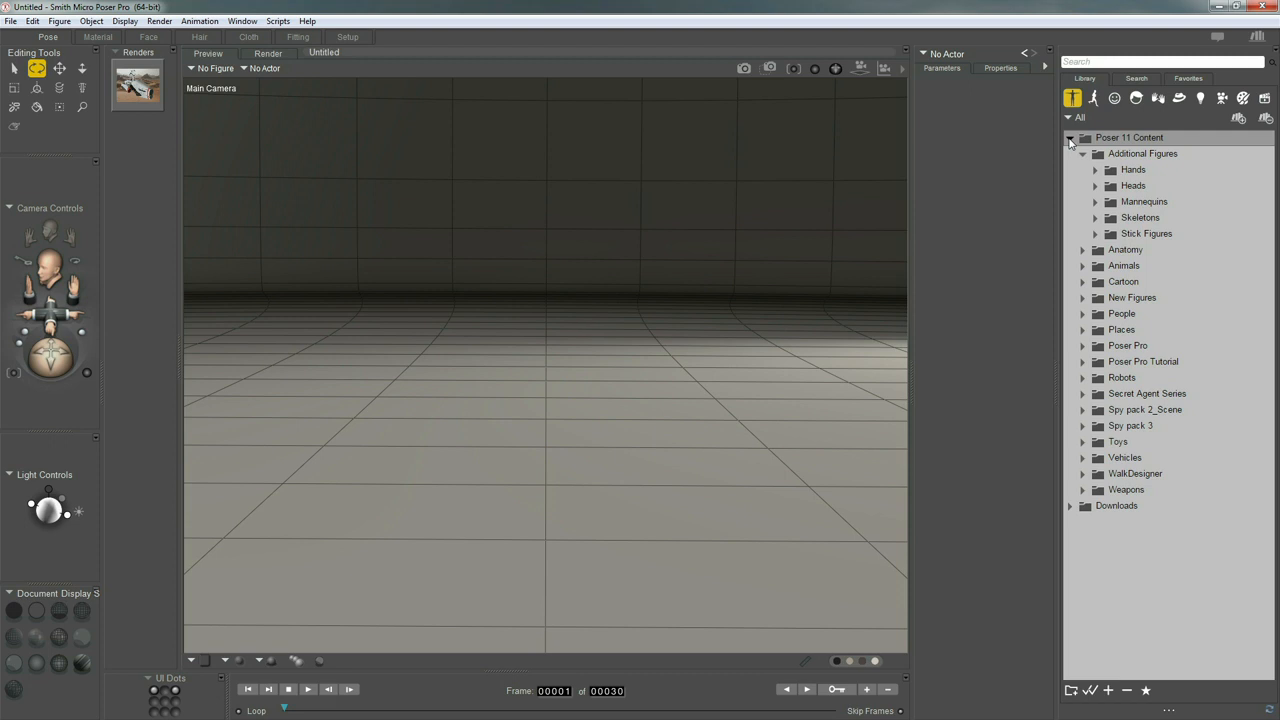
click(1094, 203)
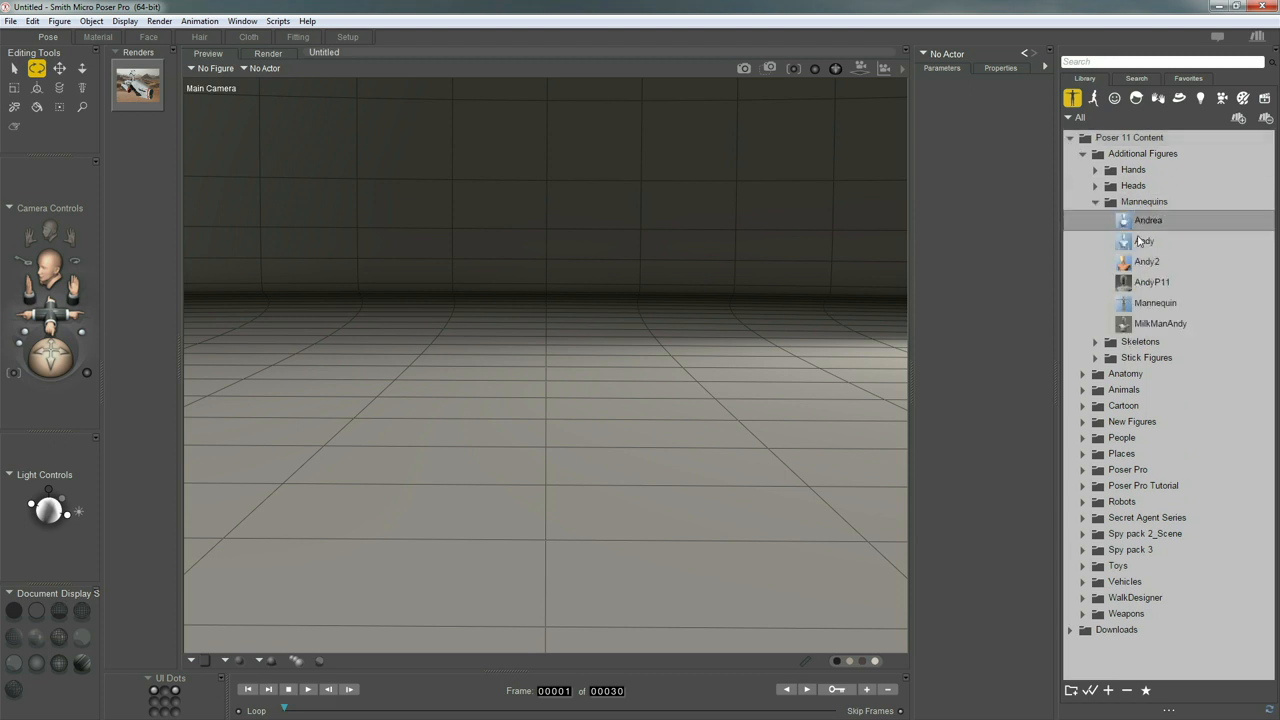
click(1141, 284)
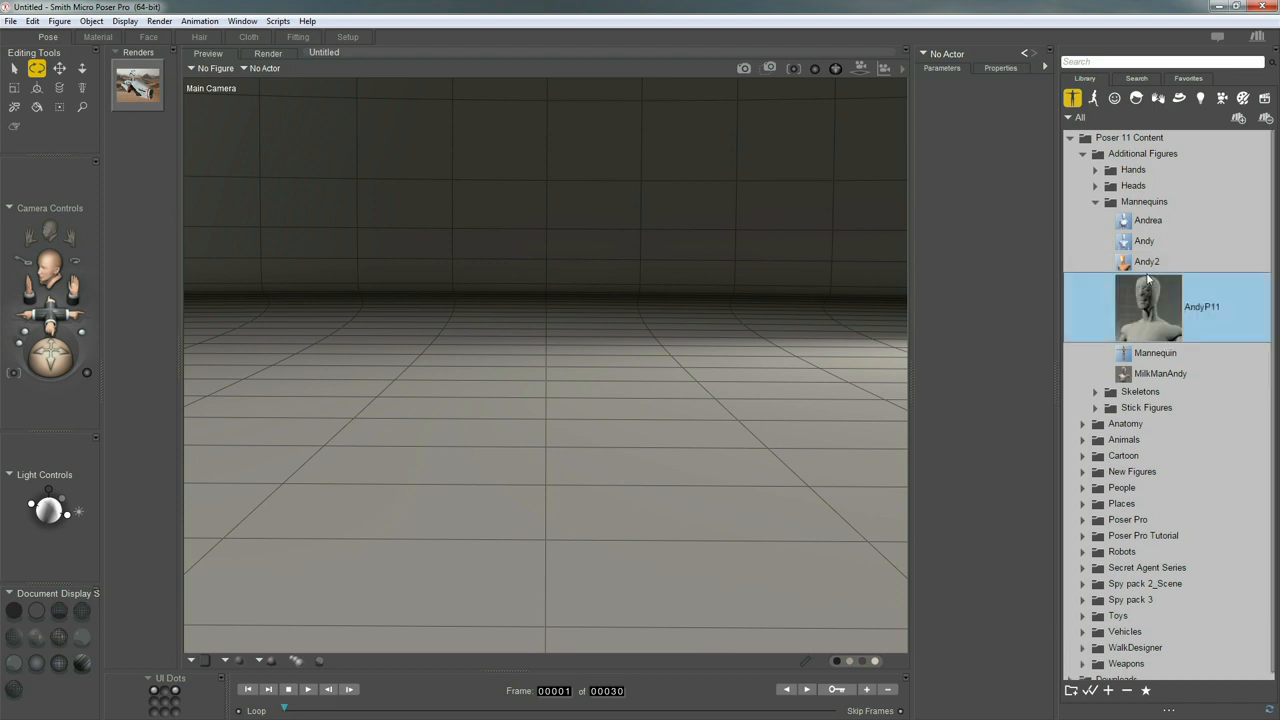
click(1146, 263)
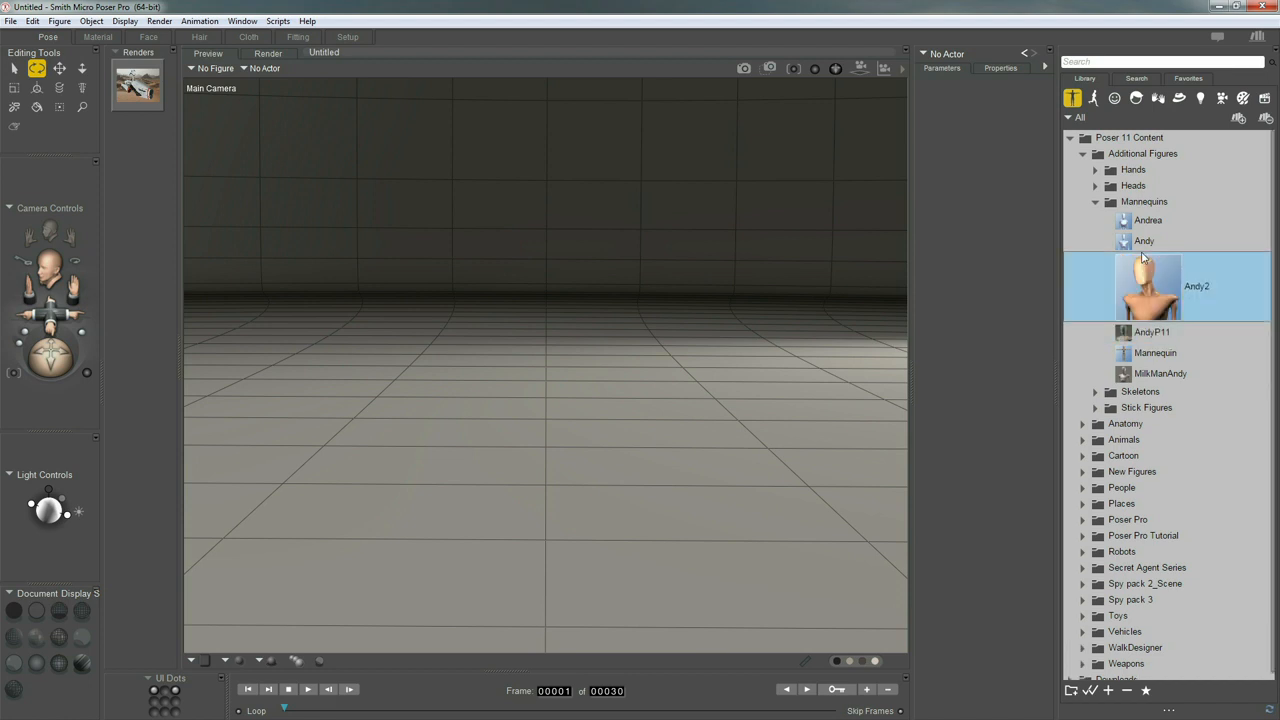
click(1146, 243)
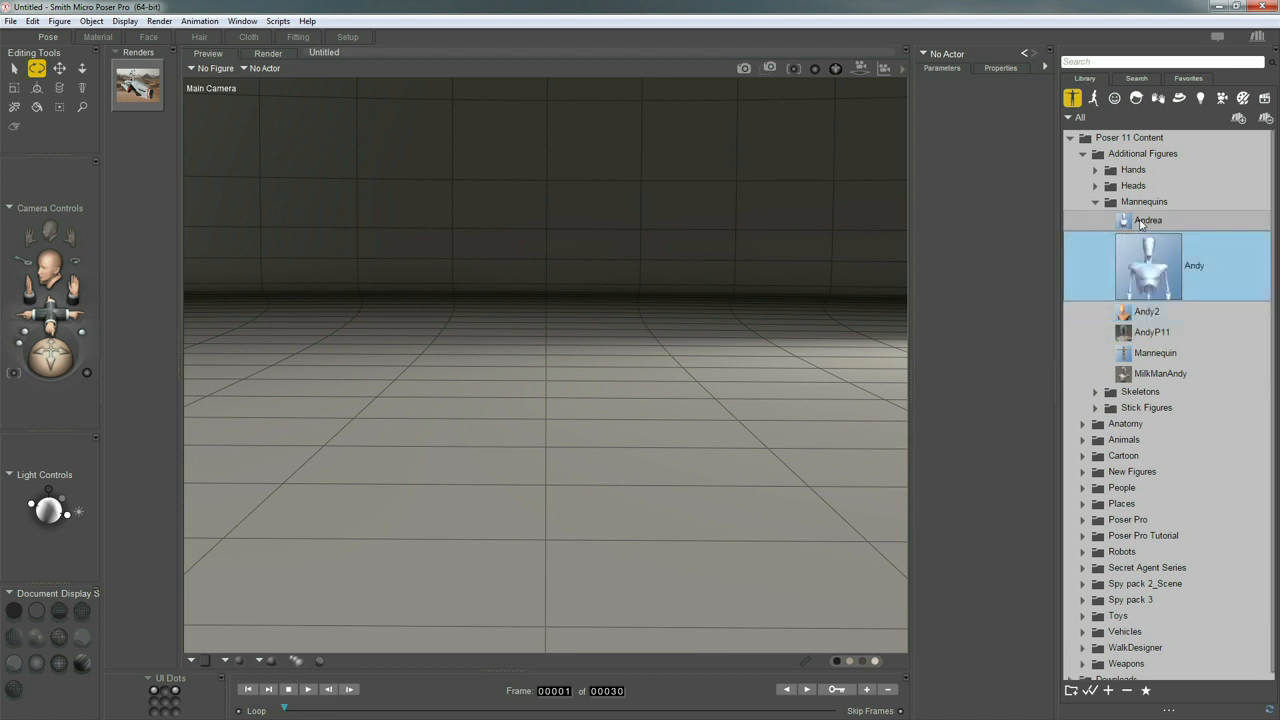
click(1138, 223)
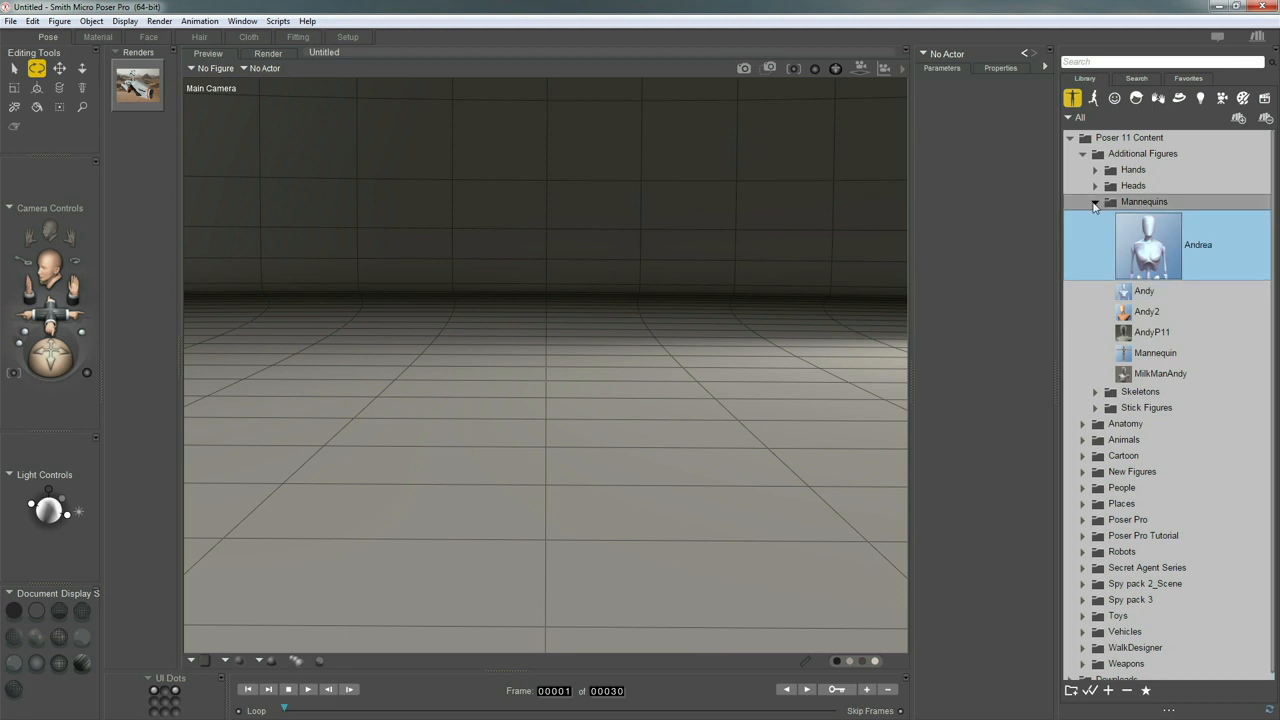
click(1095, 202)
Preview the Hand Left figure in the Hands folder of Additional Figures
click(1095, 170)
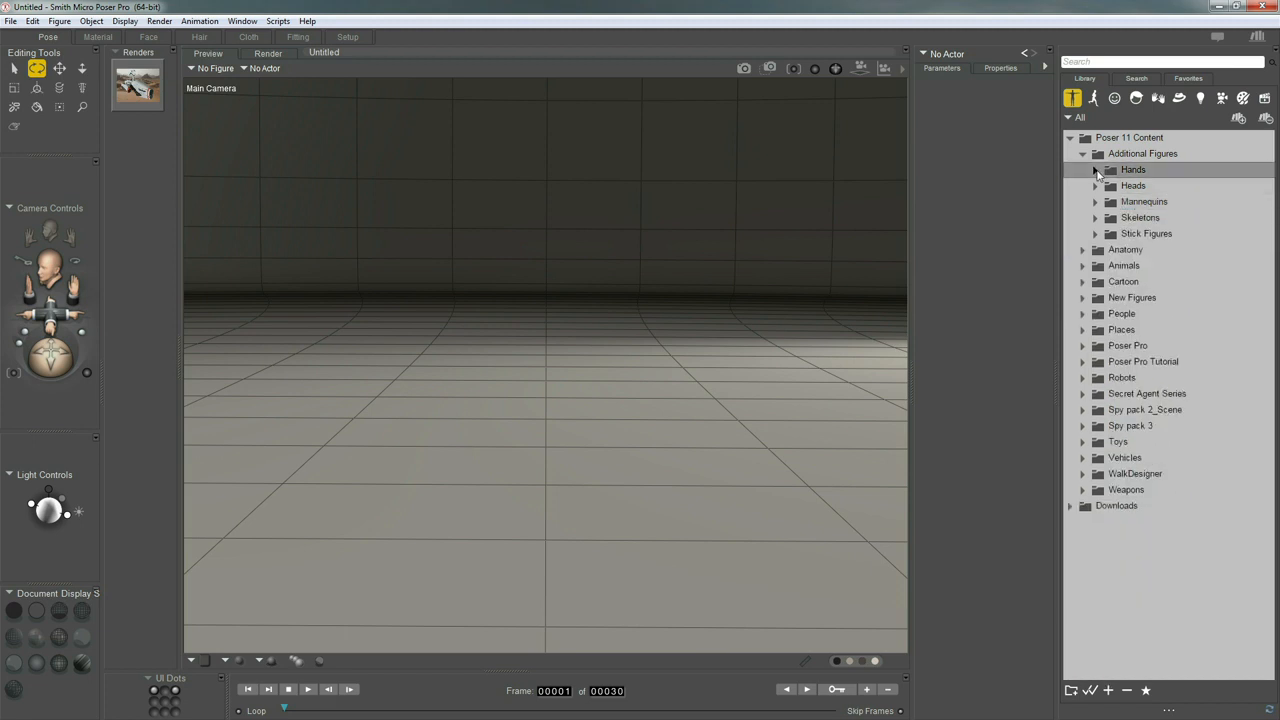
click(1127, 194)
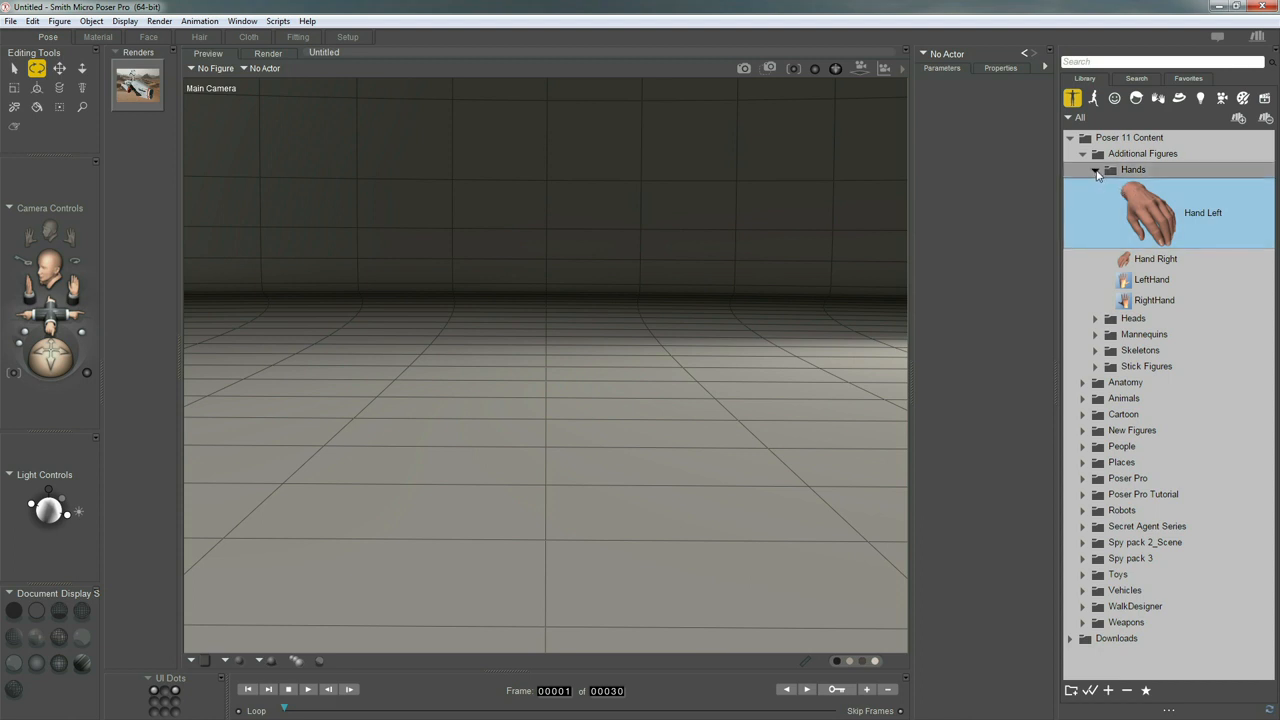
click(1097, 172)
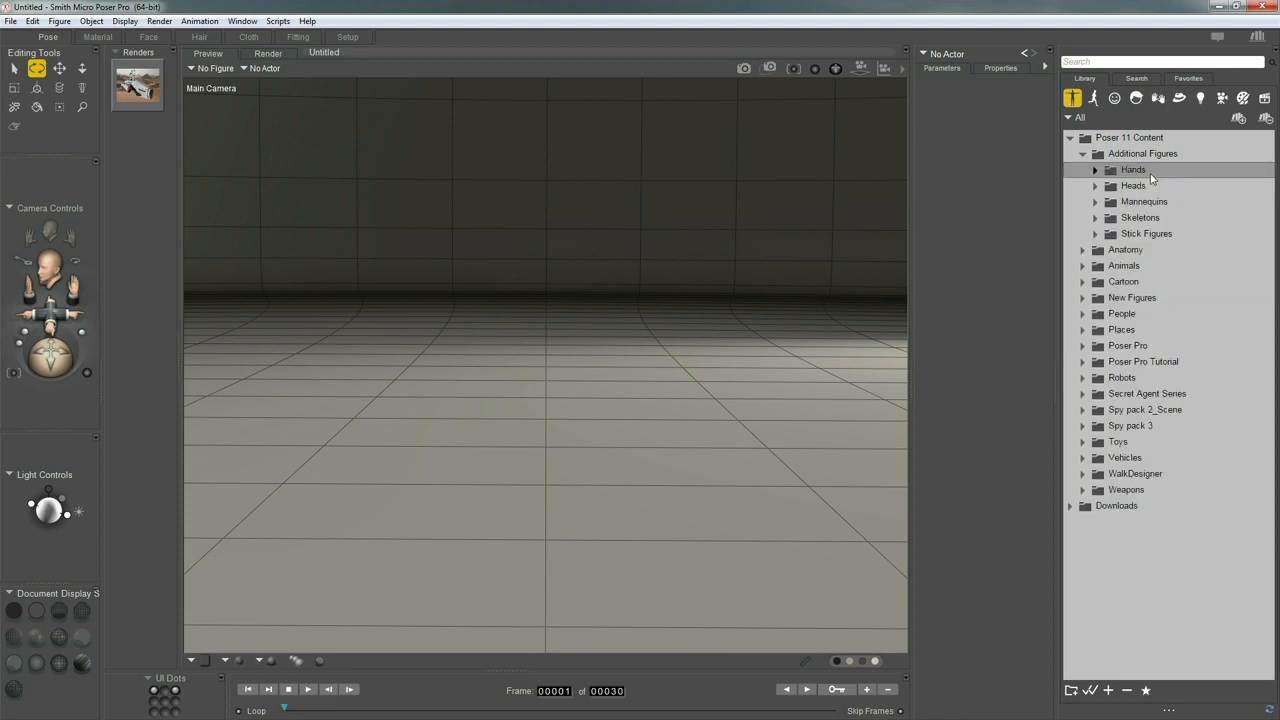
Load the Male_Skeleton figure from the Skeletons folder into the empty scene
click(1095, 219)
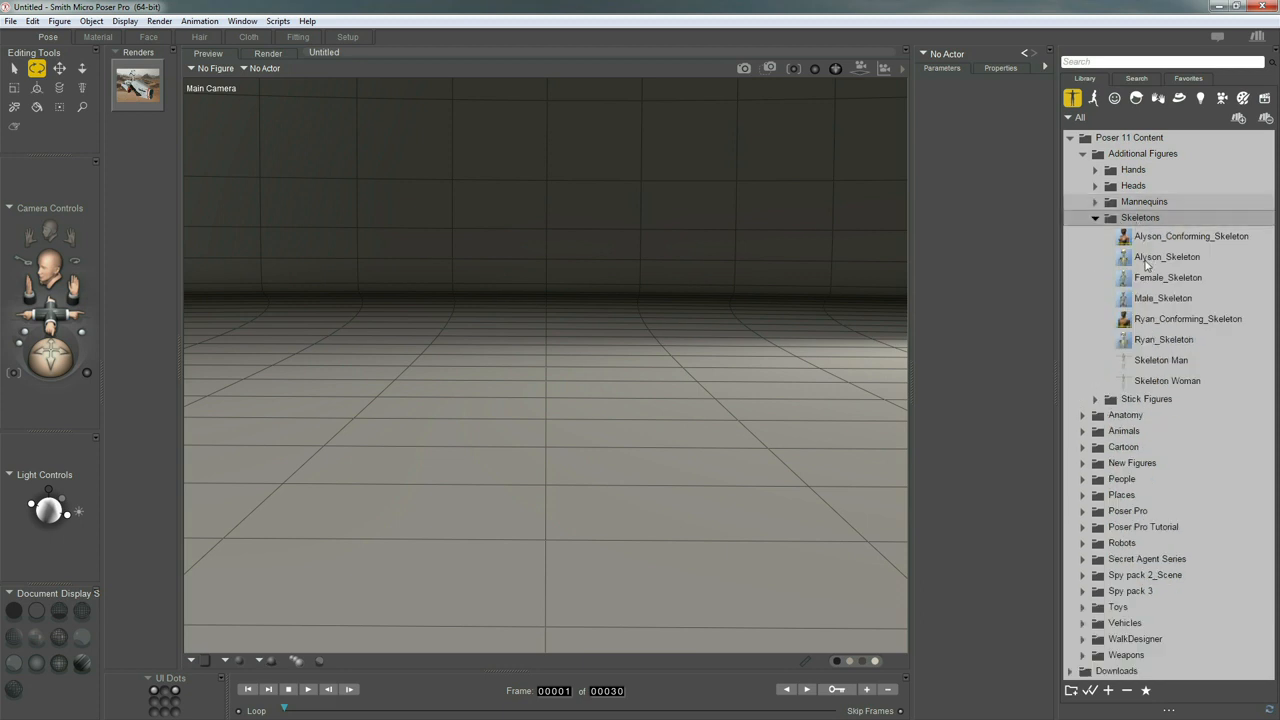
click(1144, 302)
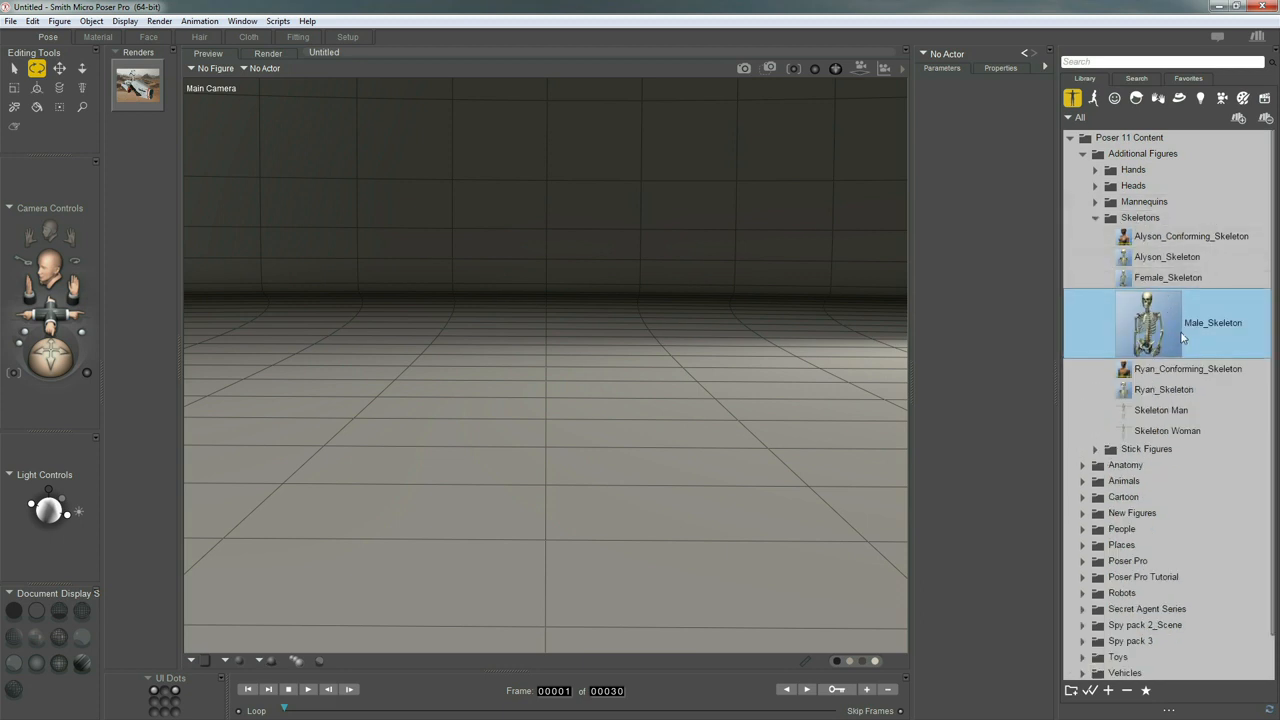
drag(1133, 319, 726, 312)
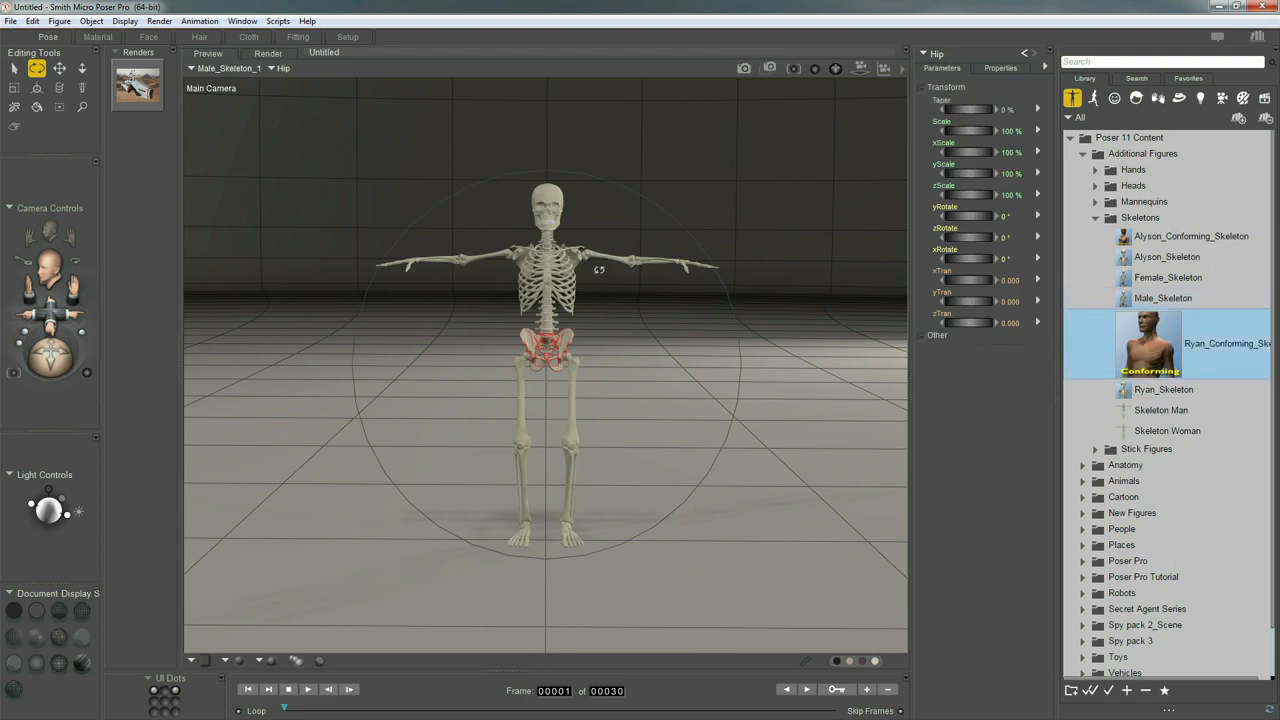
Pose the skeleton with both arms lowered, the head turned sideways and the jaw opened about 15°
mouse_move(607, 264)
mouse_down()
mouse_move(489, 265)
mouse_move(585, 268)
mouse_up()
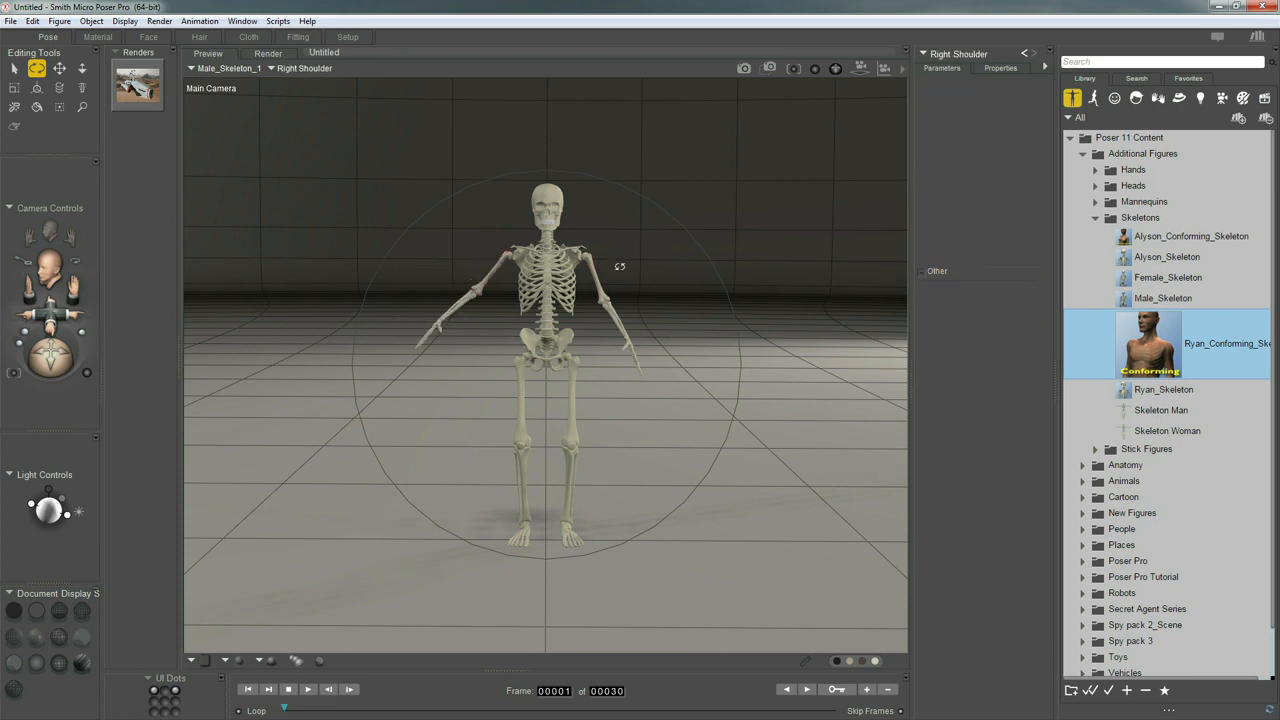
scroll(604, 267, up, 3)
scroll(607, 247, up, 3)
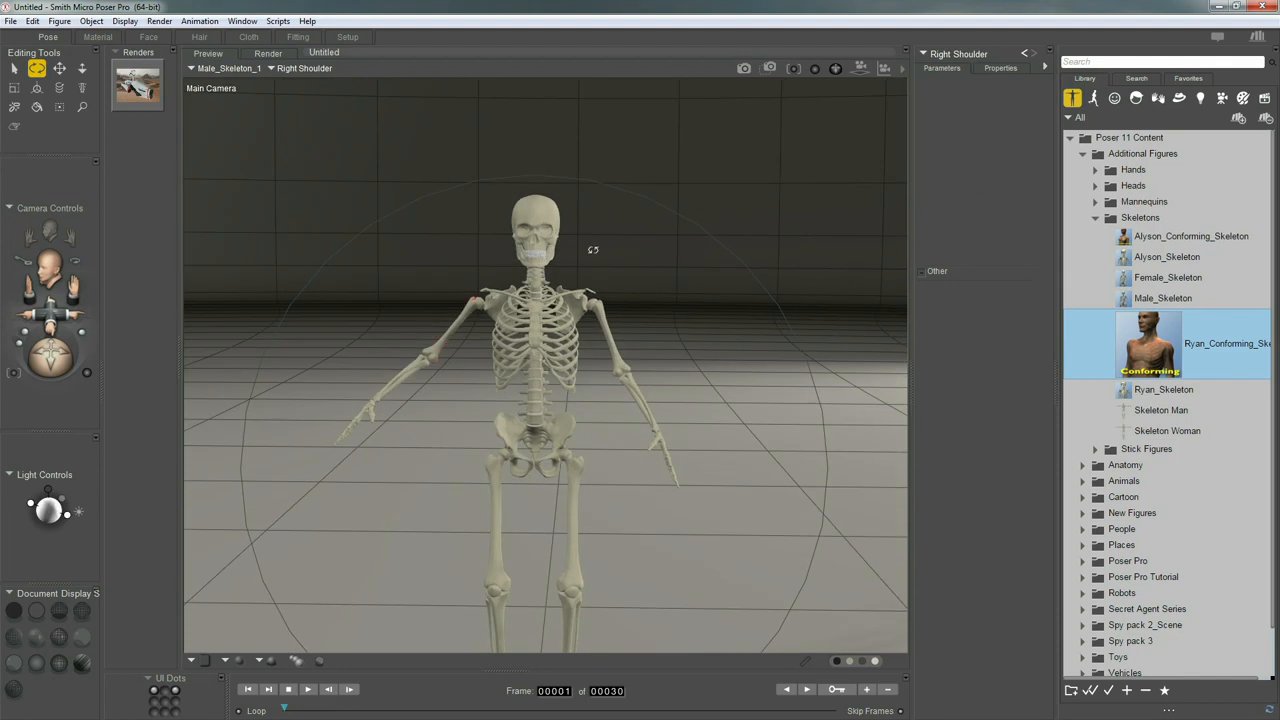
key(w)
click(539, 212)
drag(539, 212, 551, 304)
key(r)
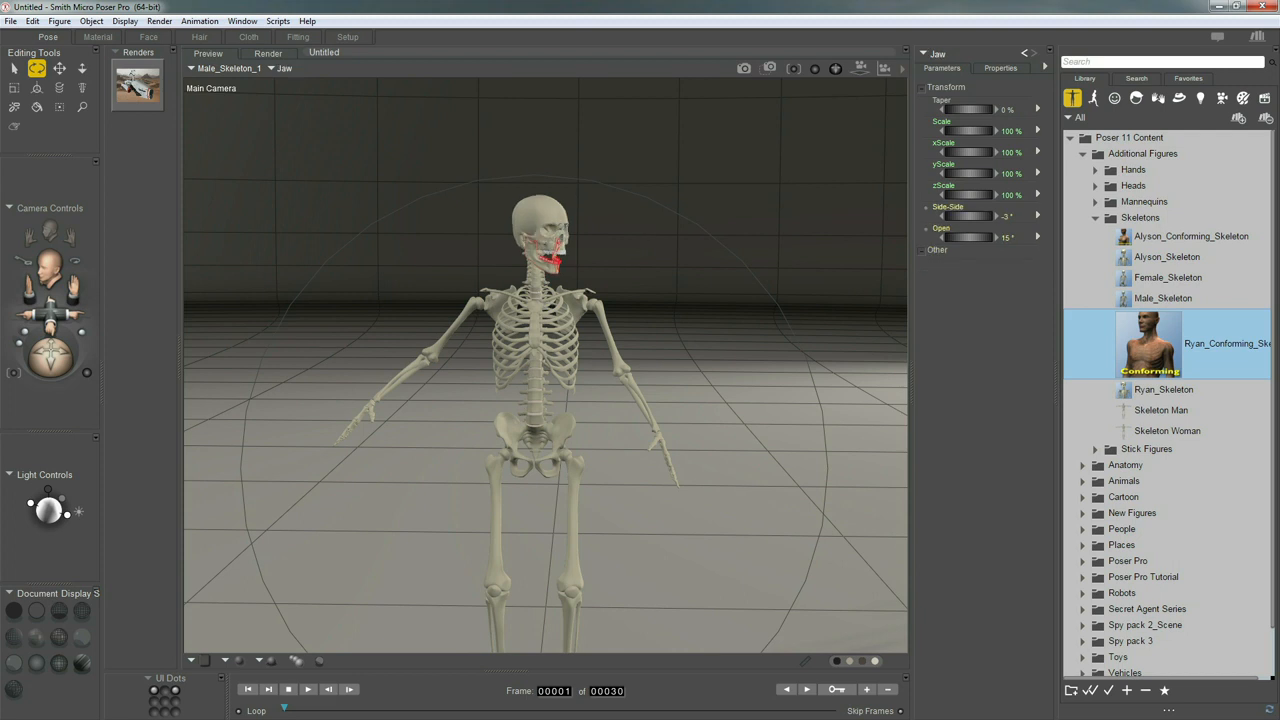
Delete the skeleton figure from the scene and collapse the Additional Figures folder
key(Delete)
key(Return)
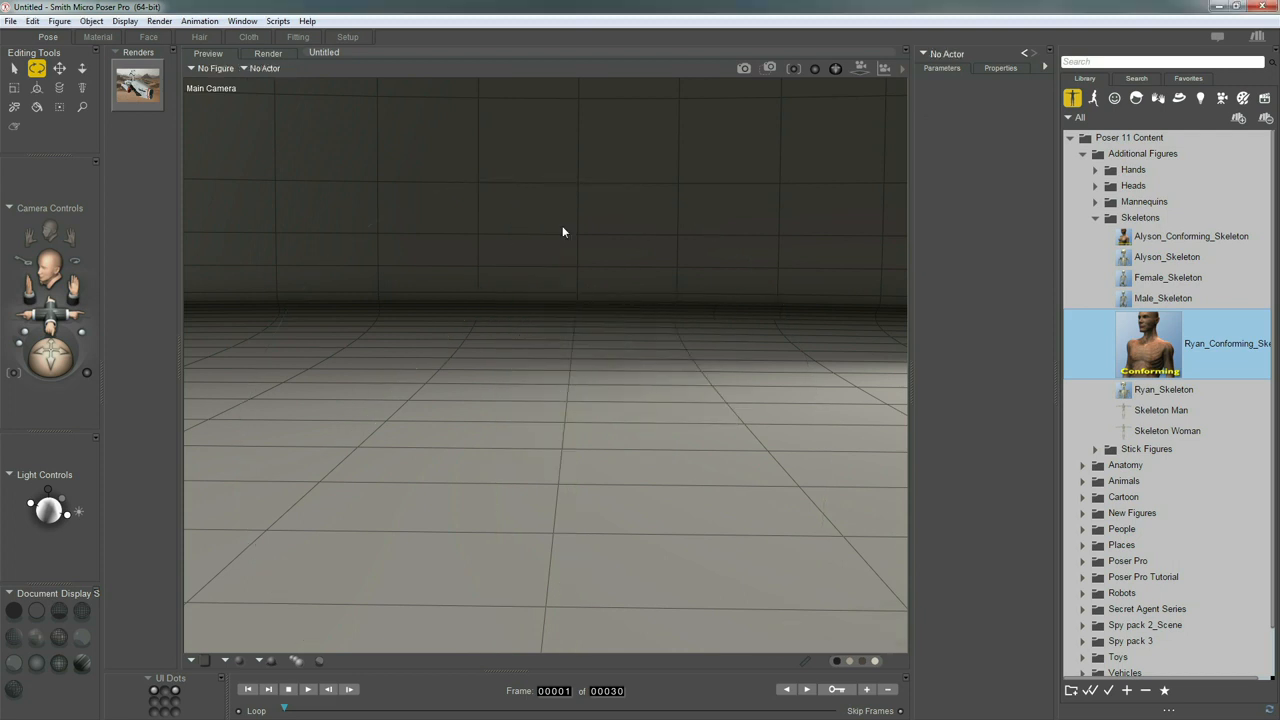
click(1100, 220)
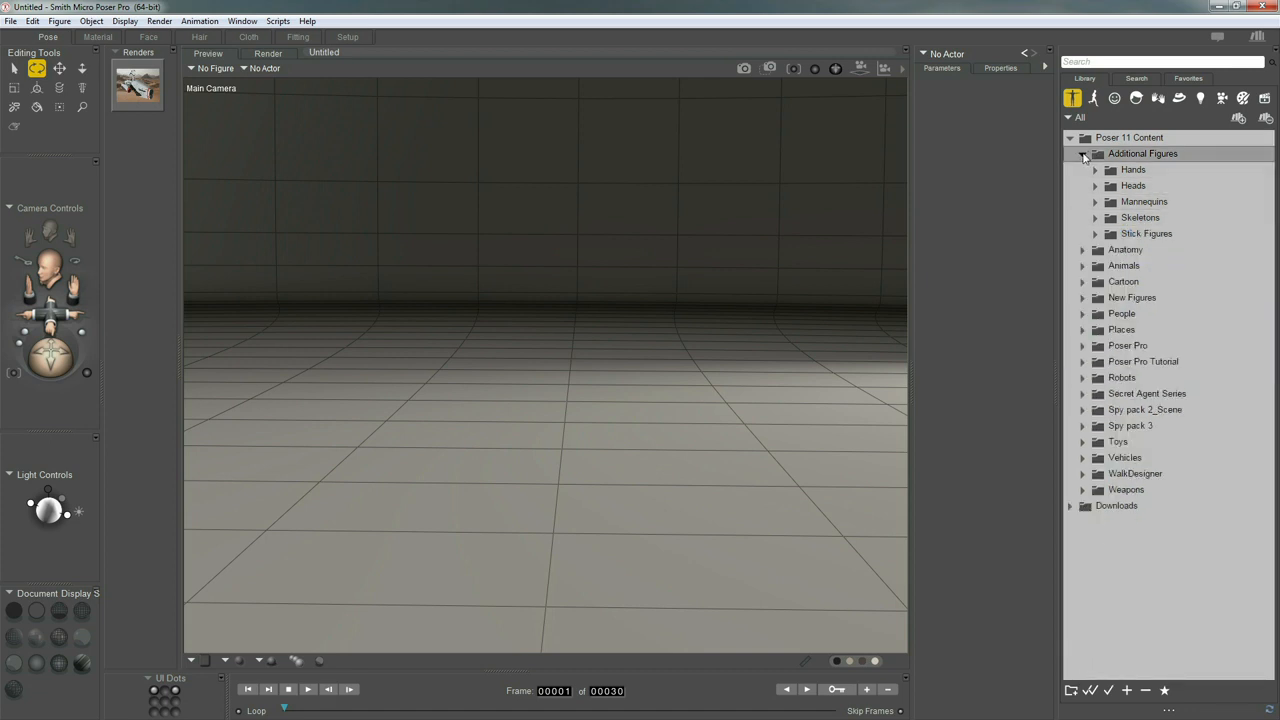
click(1083, 156)
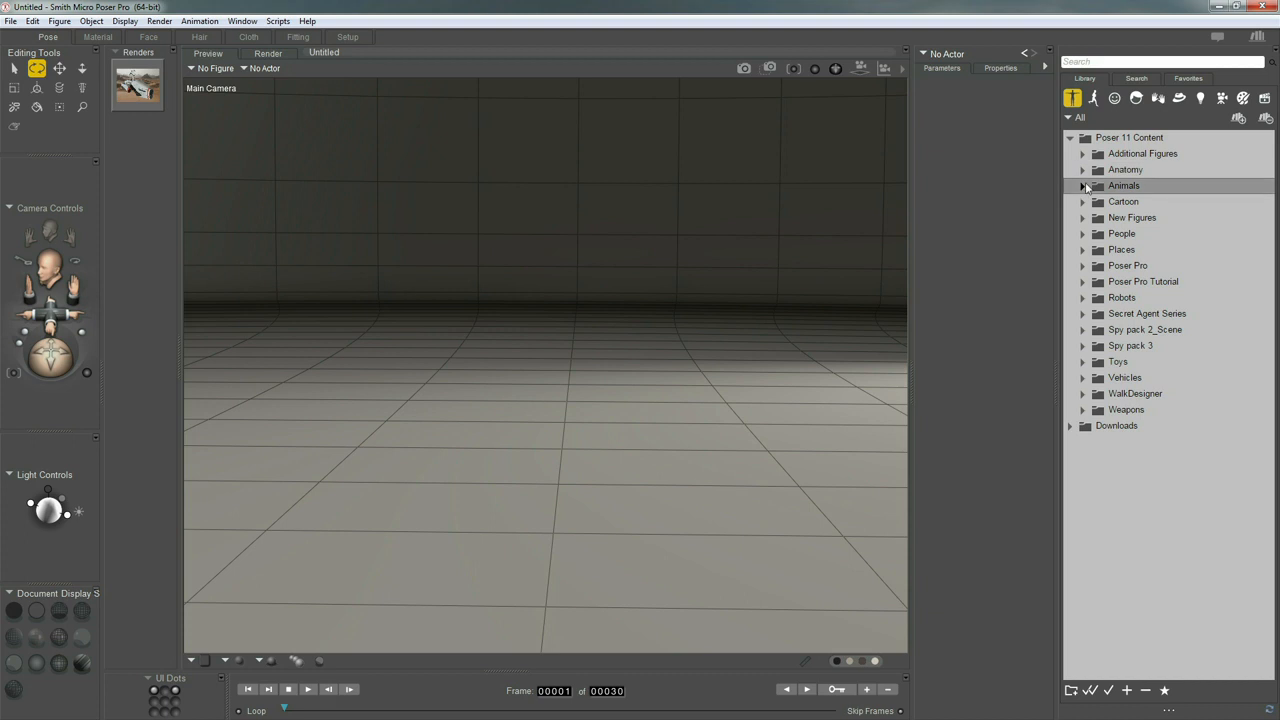
Preview the figures in the BabyAnimals folder under Animals, including the Orca and Penguin
click(1082, 186)
click(1095, 202)
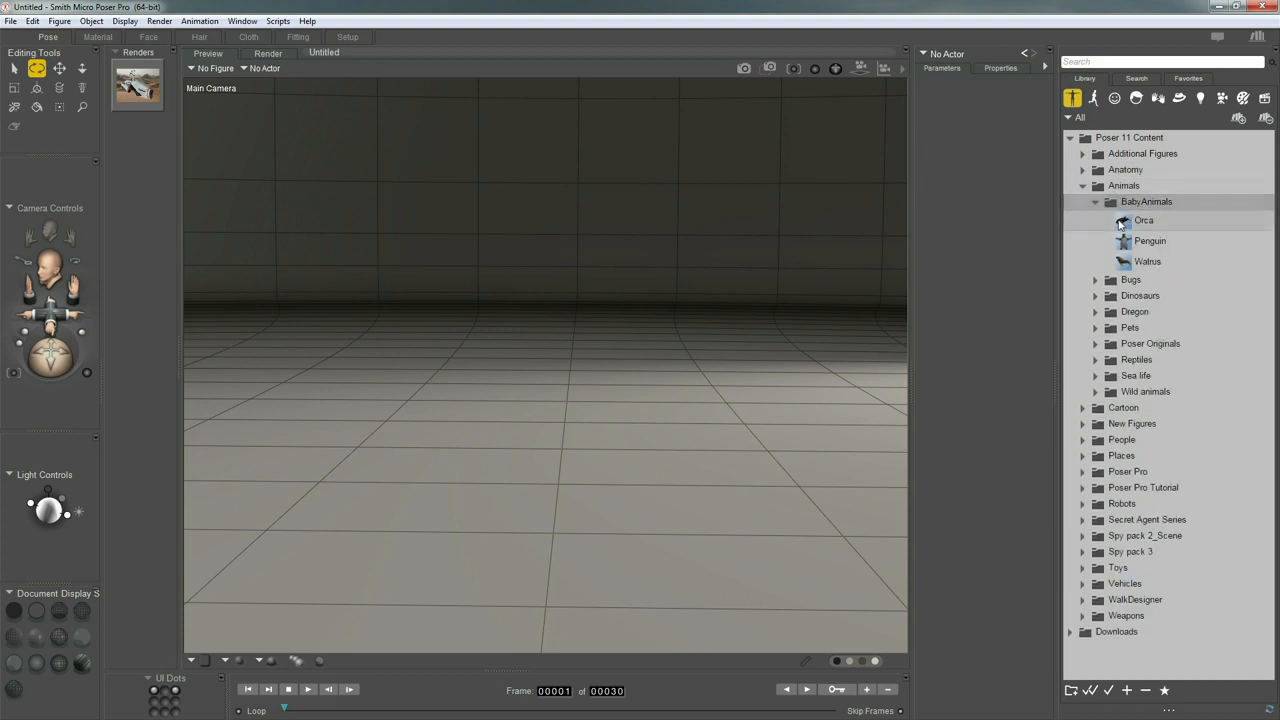
click(1124, 222)
click(1159, 233)
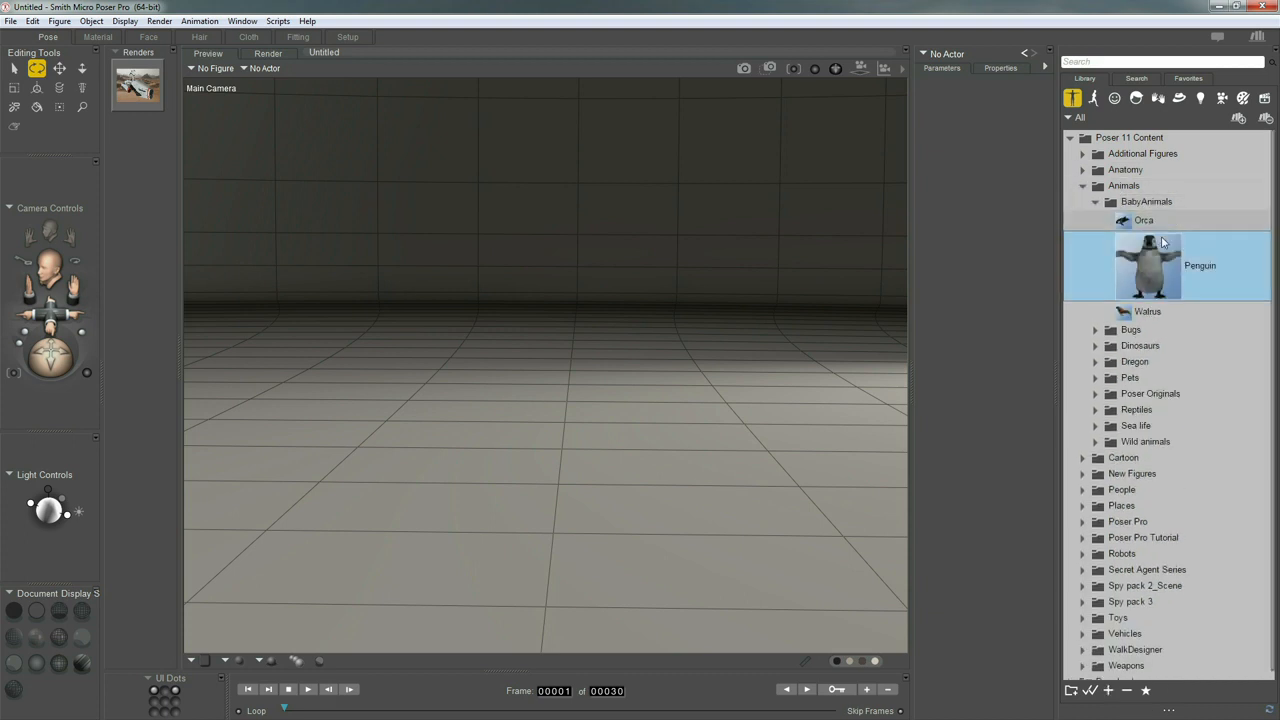
key(Down)
click(1097, 203)
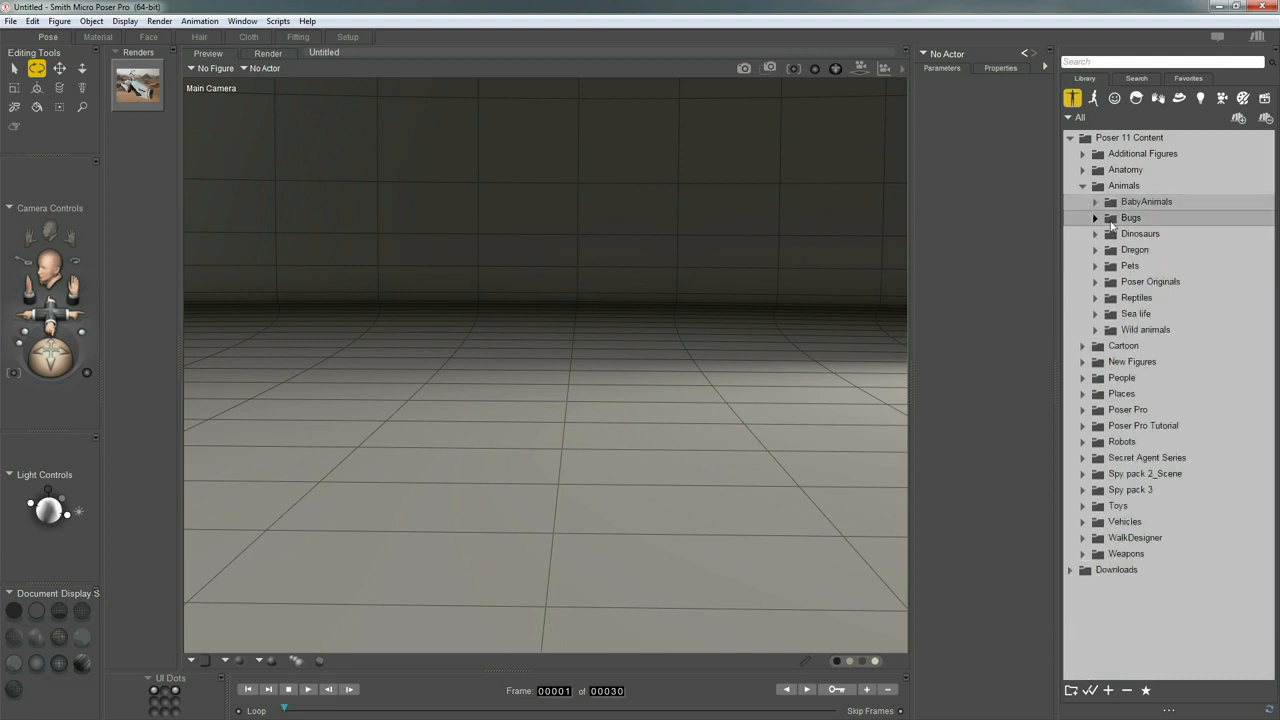
Preview the Cockroach, Fly and Scarab figures in the Bugs folder under Animals
click(1095, 218)
click(1160, 236)
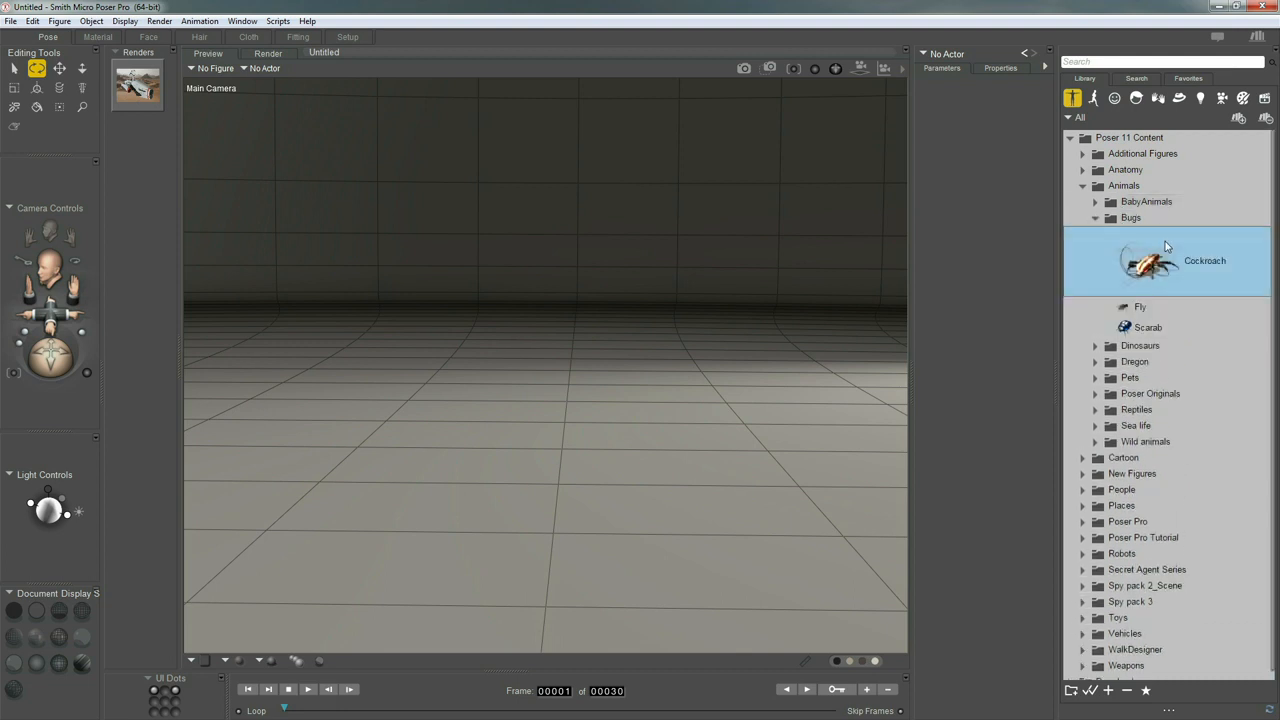
key(Down)
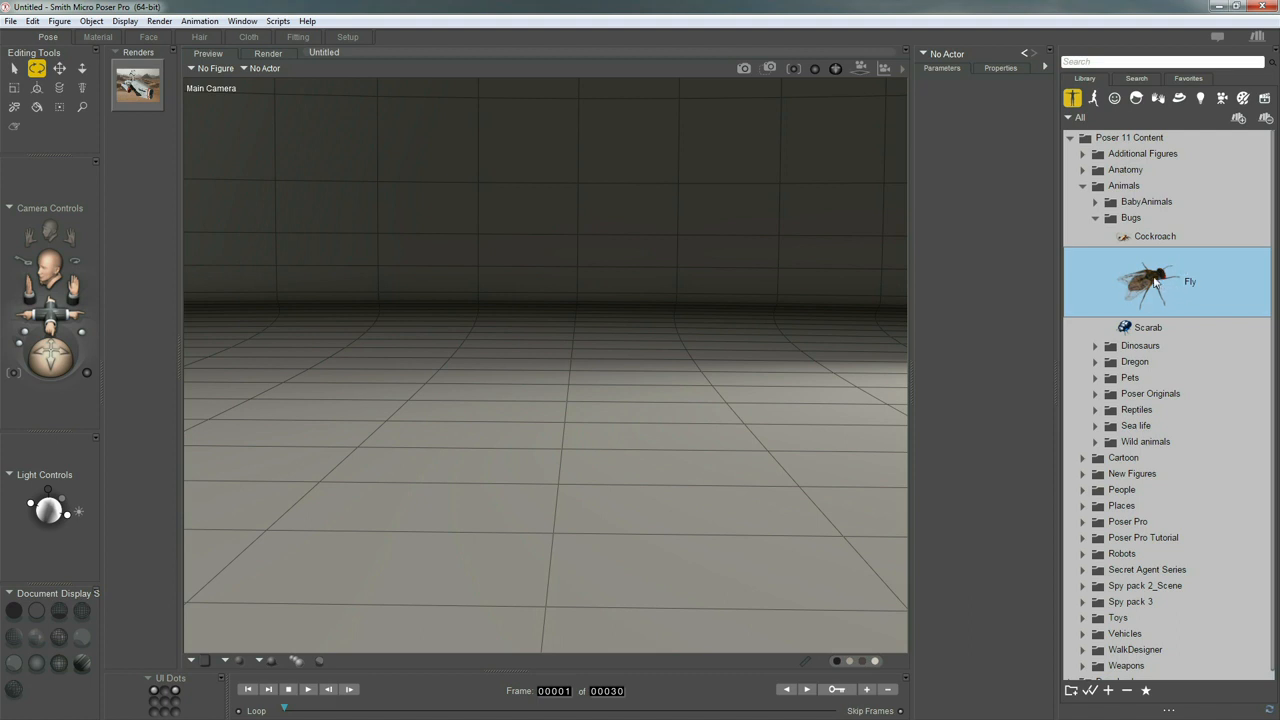
key(Down)
click(1100, 220)
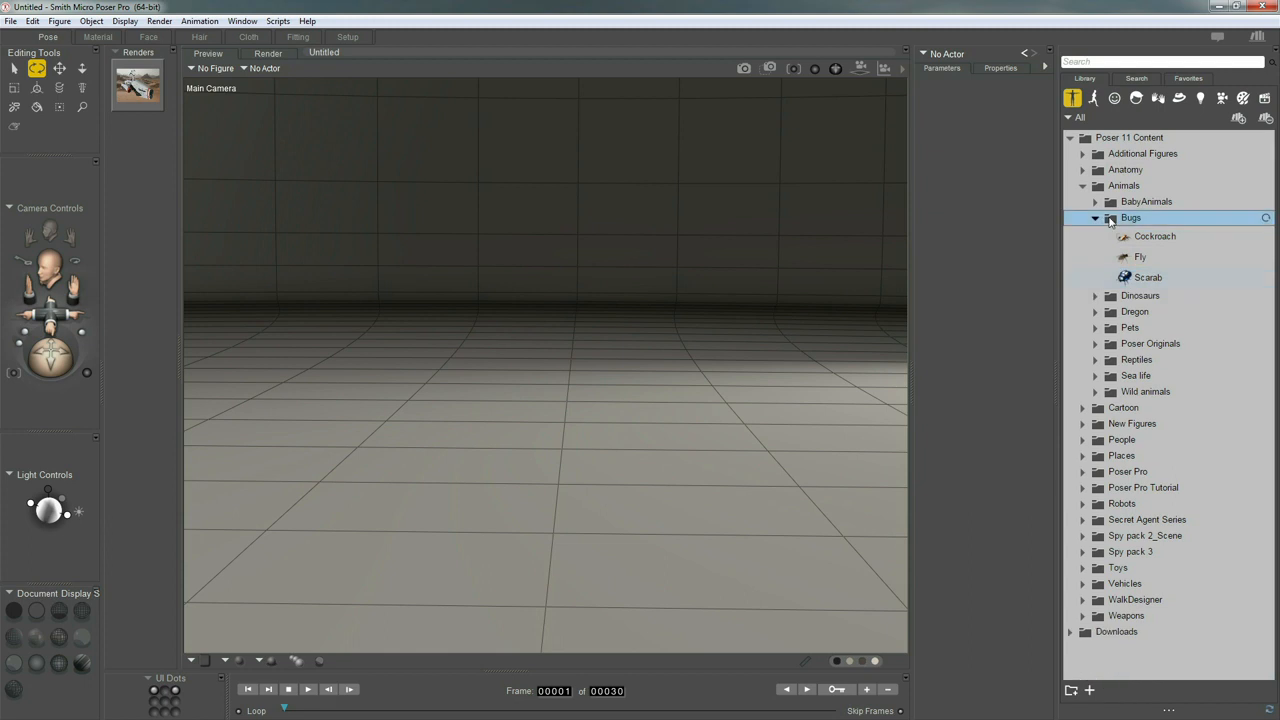
click(1097, 219)
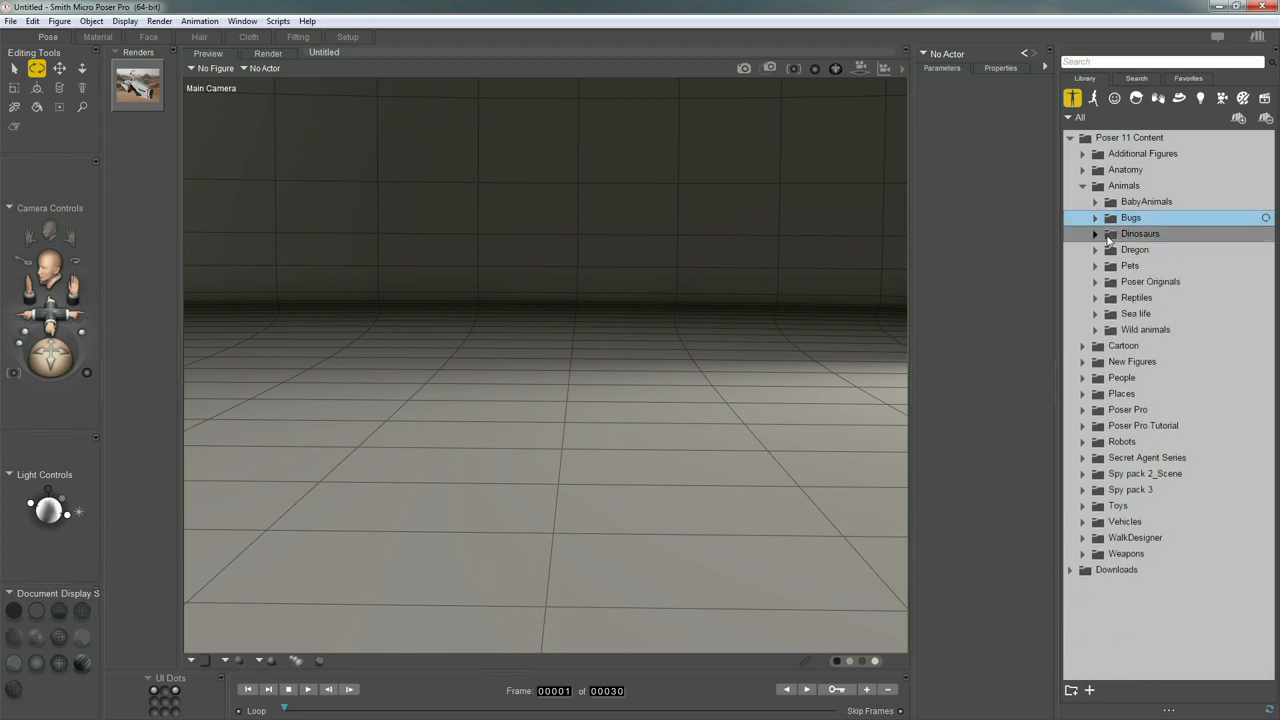
Preview the Dilophosaurus, Raptor and T-Rex_Skeleton figures in the Dinosaurs folder
click(1095, 234)
click(1152, 252)
key(Down)
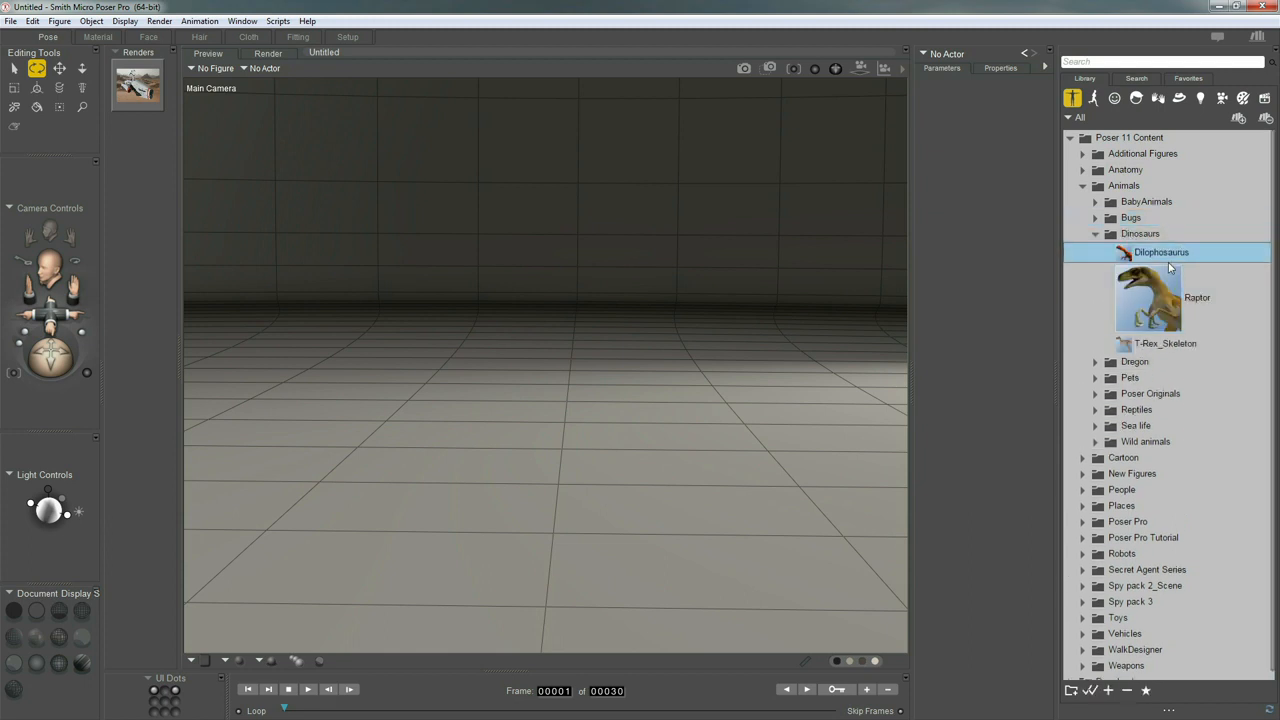
key(Down)
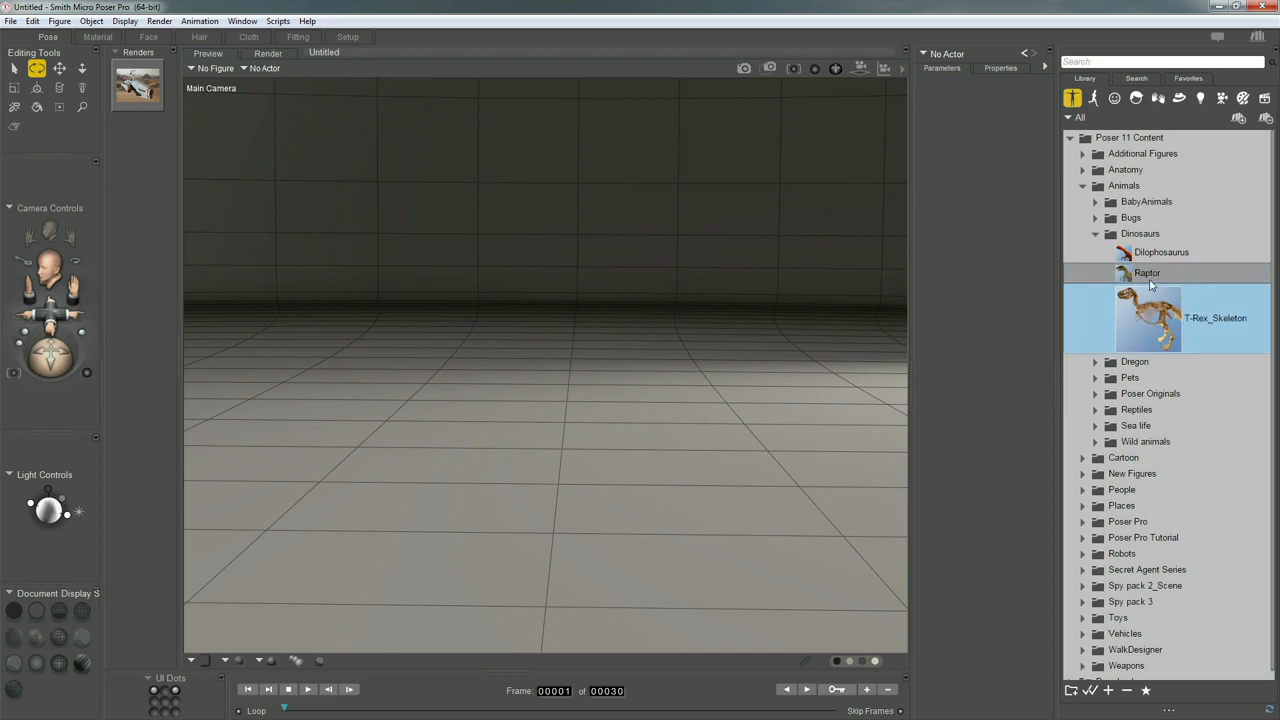
click(1095, 234)
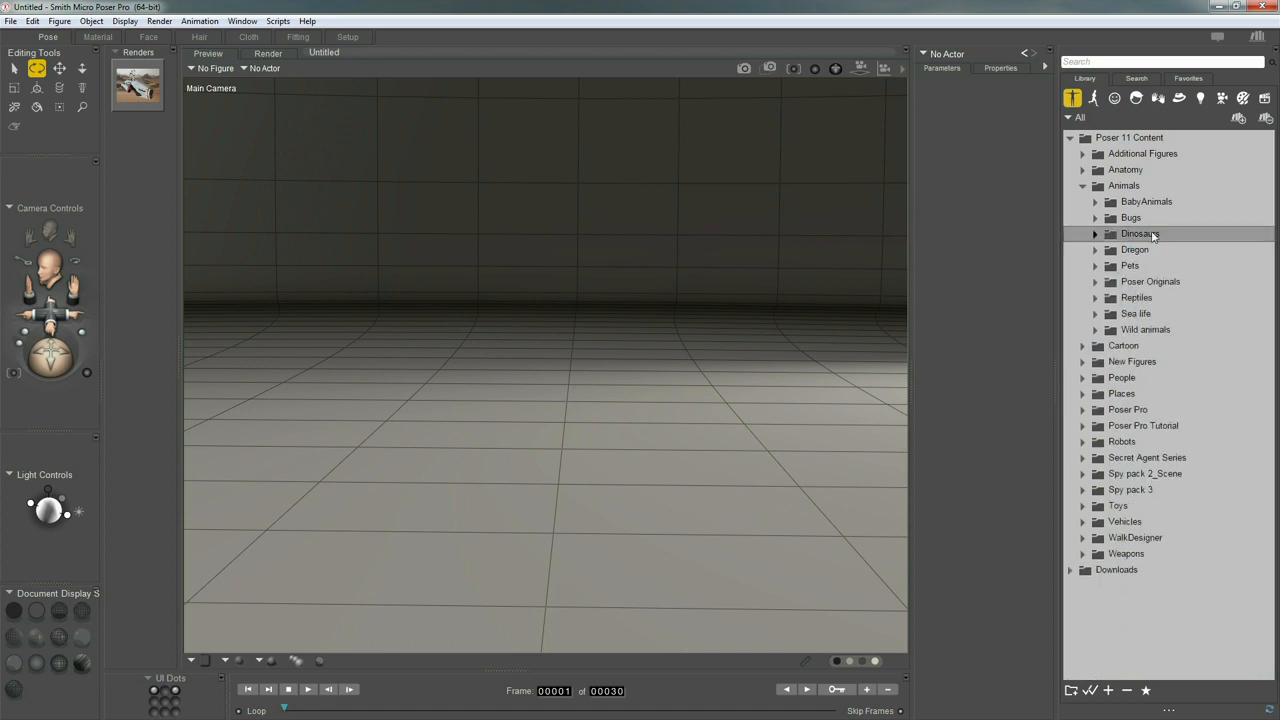
Preview the Cat, Dog and Frog figures in the Pets folder under Animals
click(1094, 267)
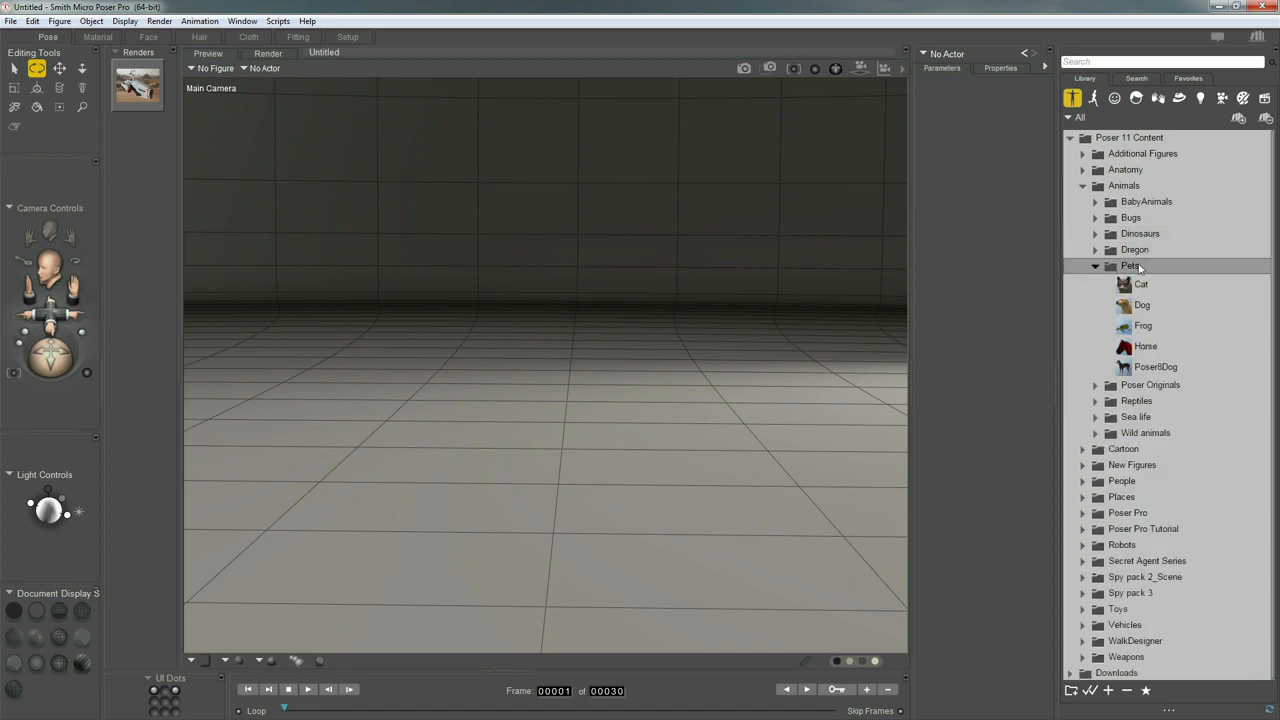
click(1138, 285)
click(1145, 355)
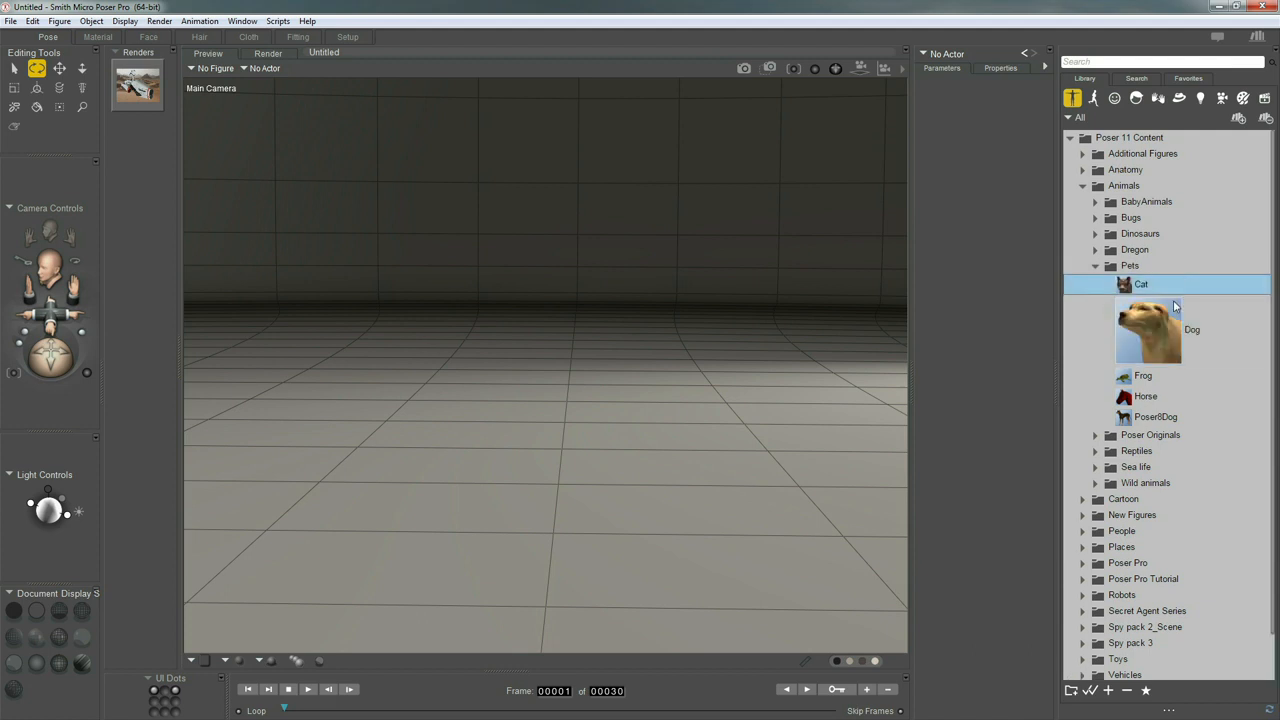
click(1145, 374)
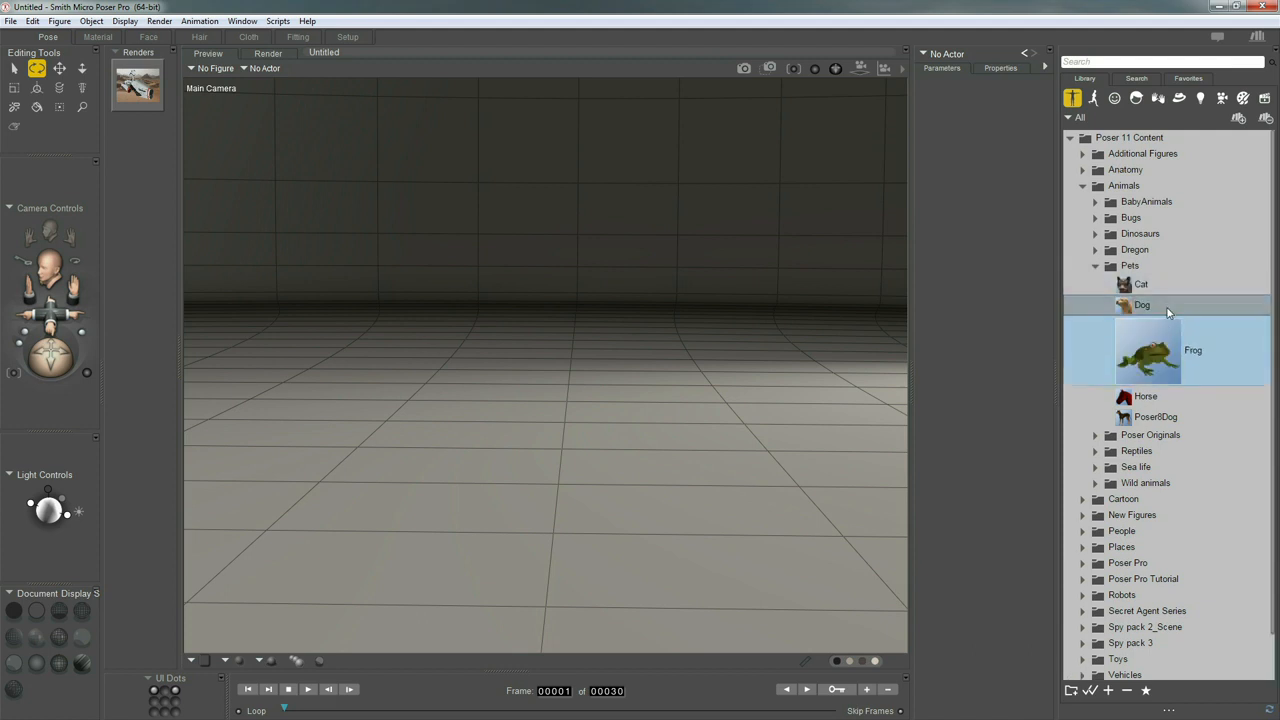
click(1095, 267)
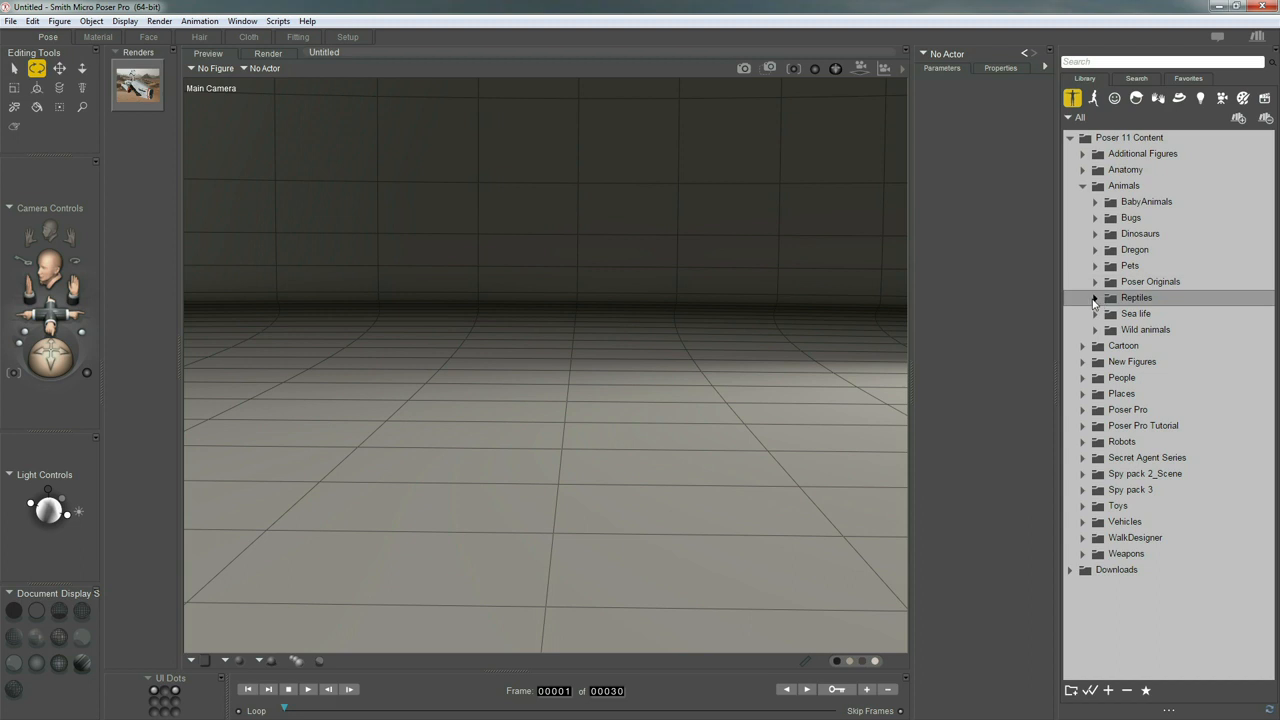
Preview the Alligator, Rattler and Snake figures in the Reptiles folder under Animals, then close the folder
click(1094, 298)
click(1141, 315)
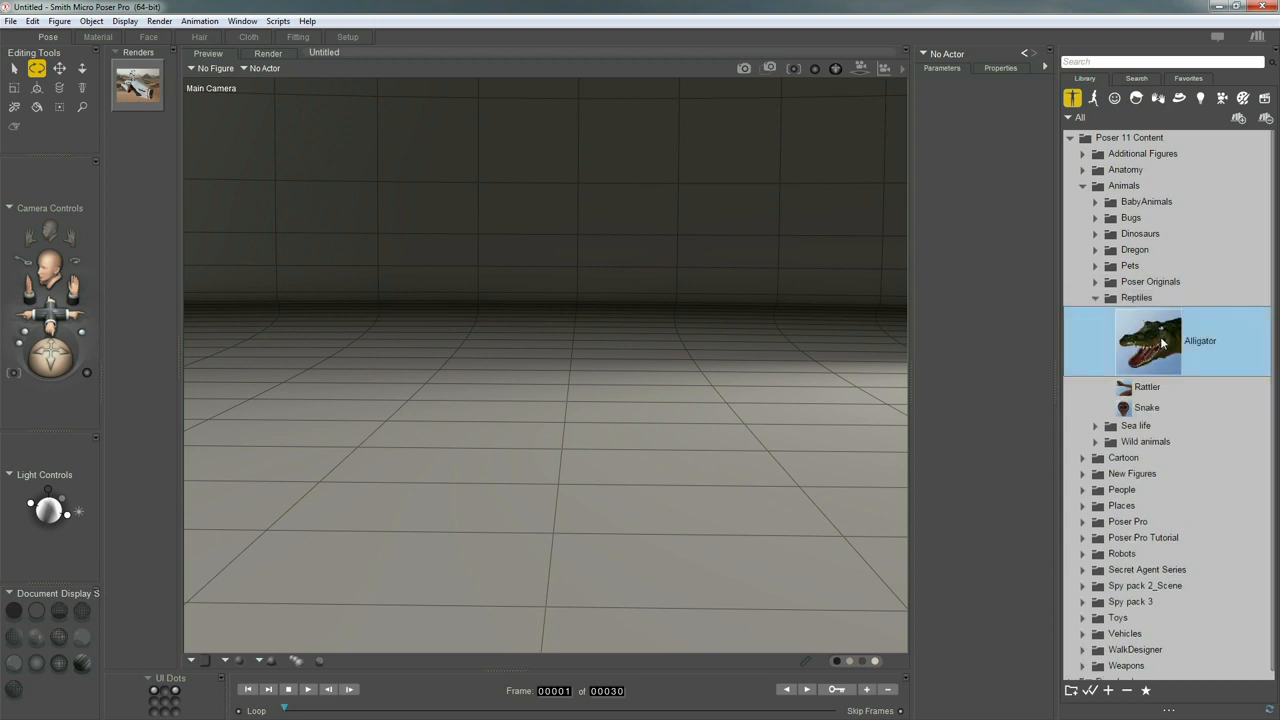
key(Down)
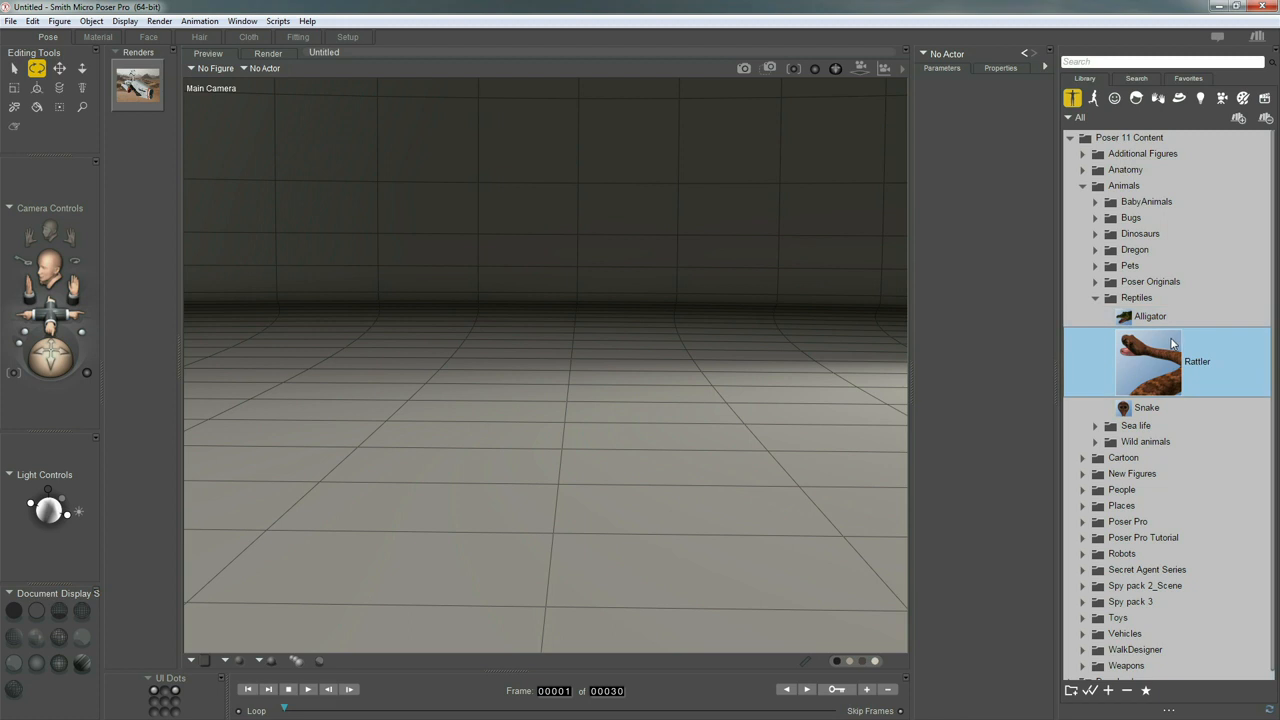
key(Down)
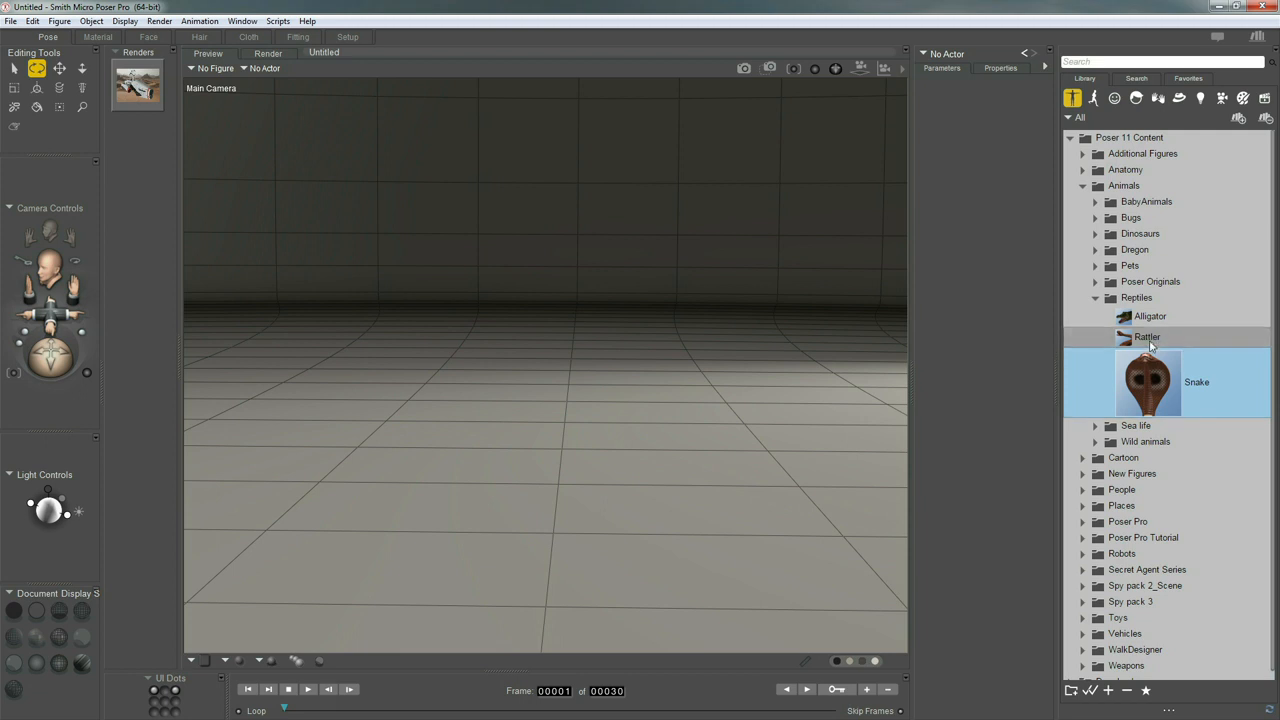
click(1148, 340)
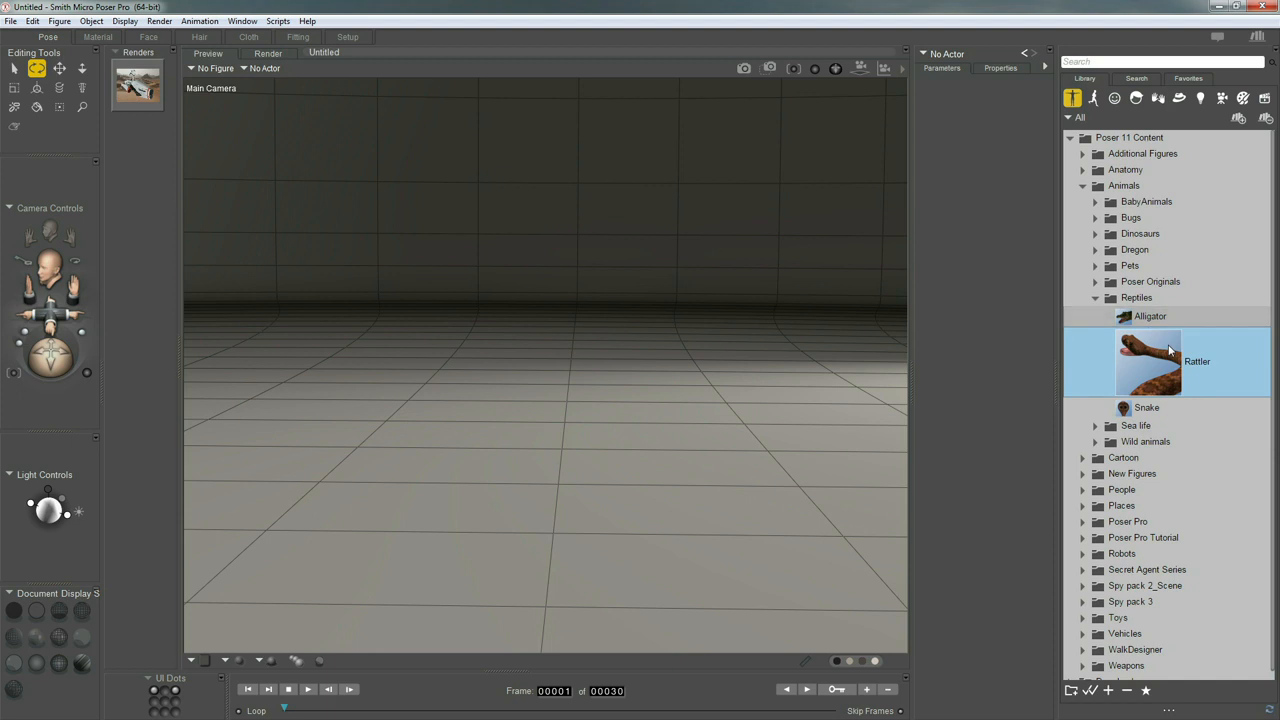
click(1150, 320)
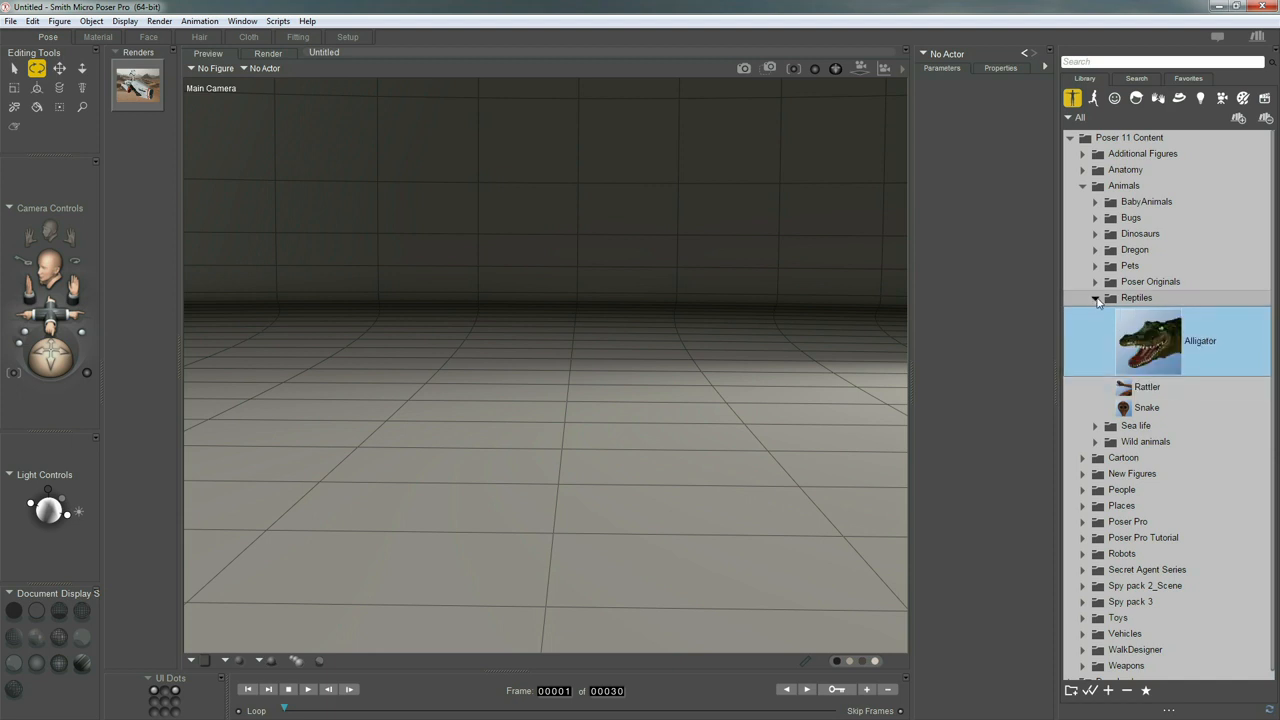
click(1138, 297)
Preview the Angelfish, Crab and Dolphin figures in the Sea life folder under Animals
click(1142, 314)
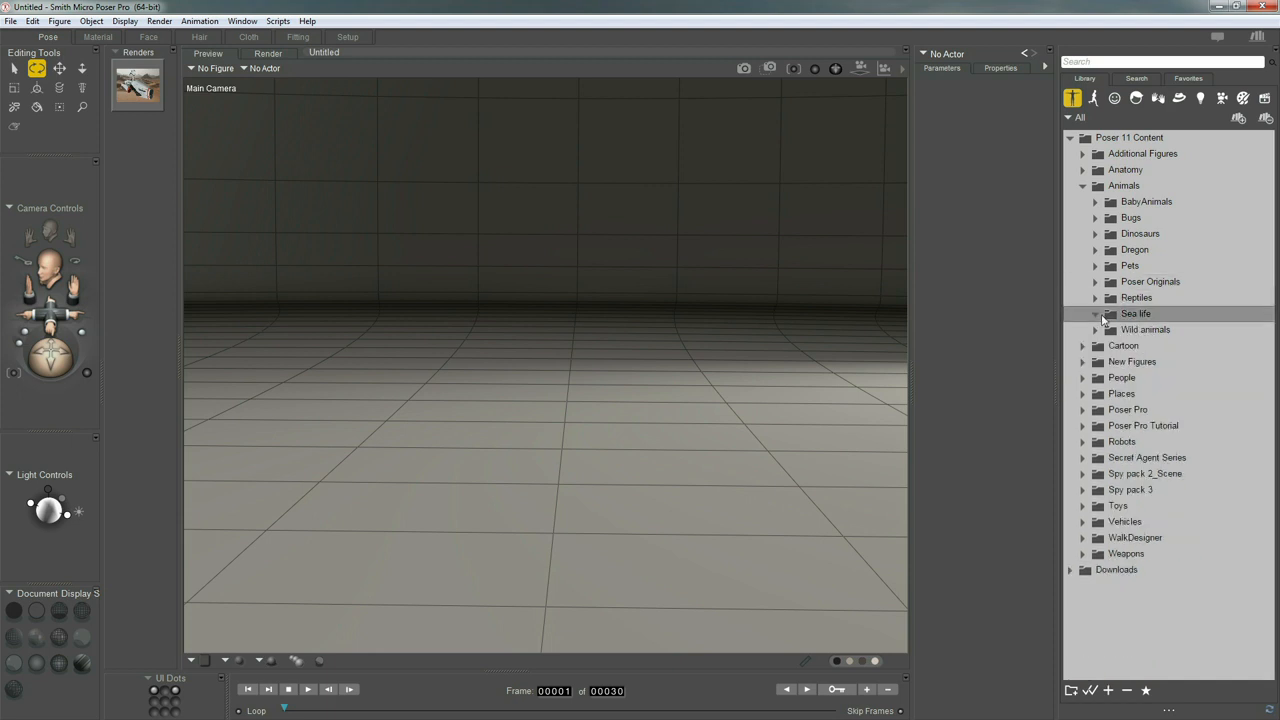
click(1146, 340)
key(Down)
key(Down)
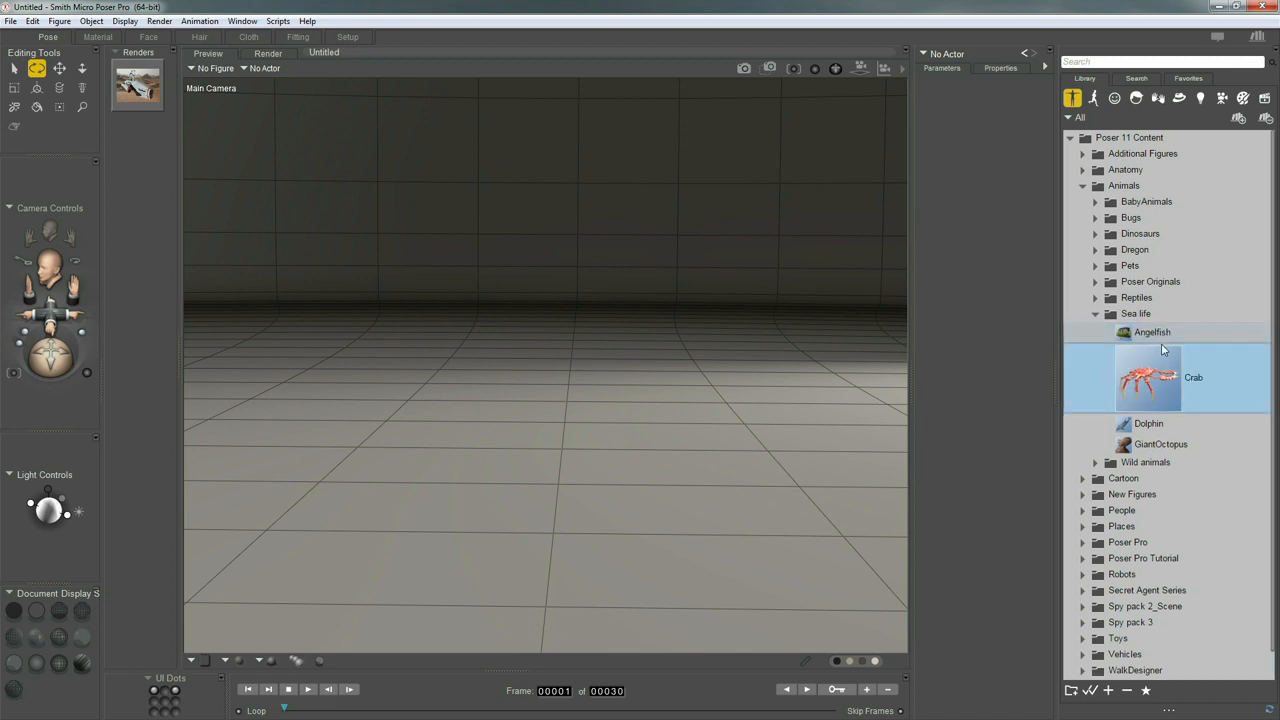
key(Down)
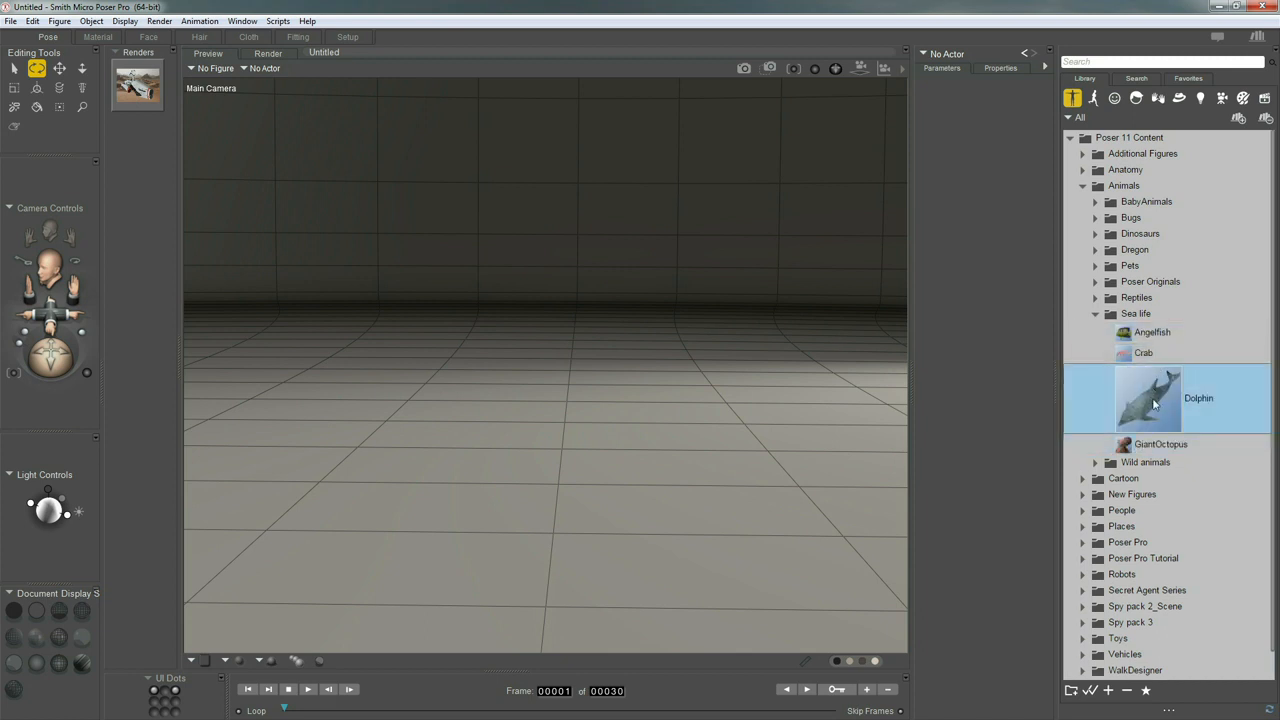
Load the Dolphin figure into the empty scene and view it from a three-quarter front angle
drag(1155, 398, 692, 367)
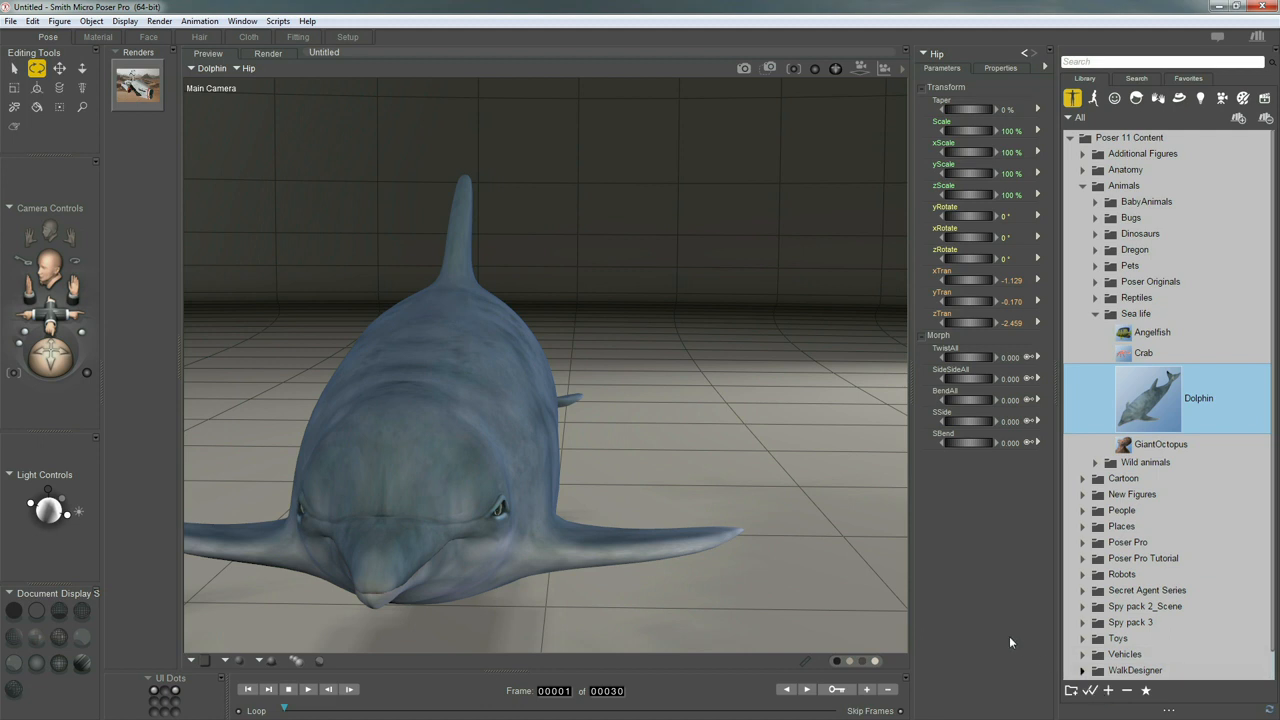
middle_drag(497, 399, 496, 399)
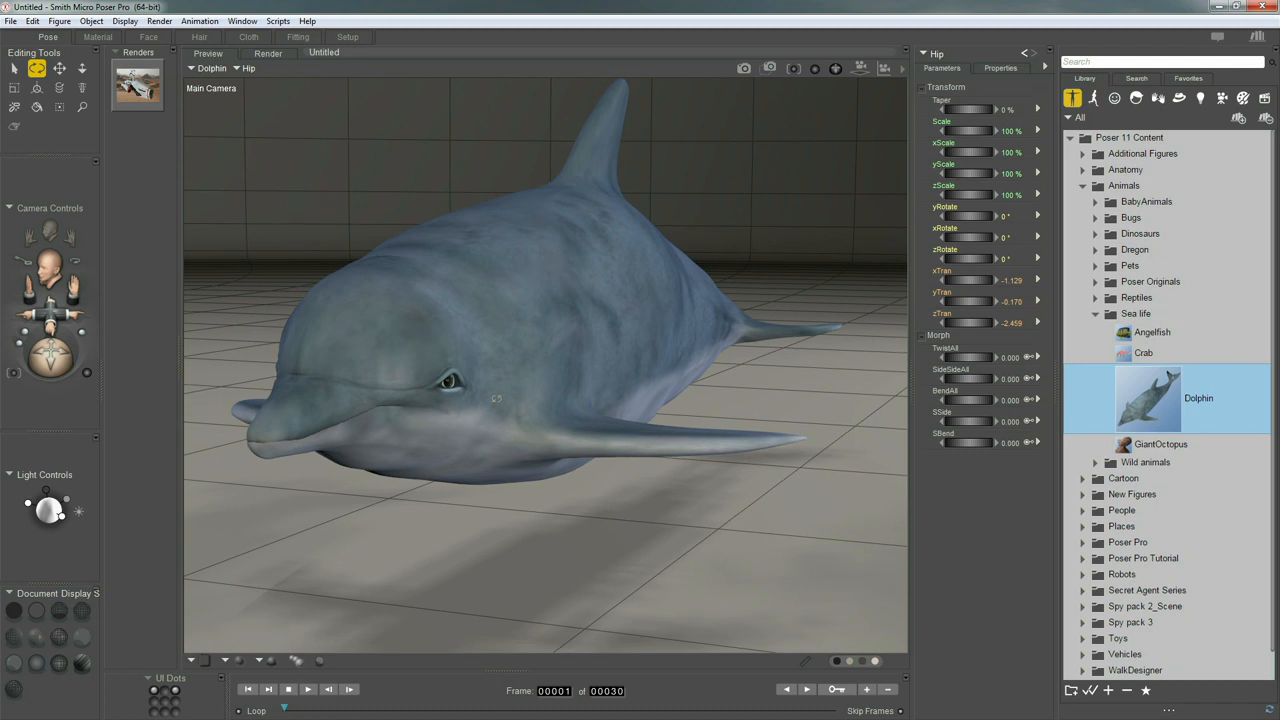
Pose the dolphin by raising its left fin, turning its head and opening its mouth to about 0.66
key(r)
click(619, 443)
drag(619, 440, 545, 250)
drag(335, 366, 350, 394)
mouse_move(966, 340)
mouse_down()
mouse_move(994, 338)
mouse_move(980, 321)
mouse_up()
Delete the dolphin figure from the scene and collapse the Sea life folder
key(Delete)
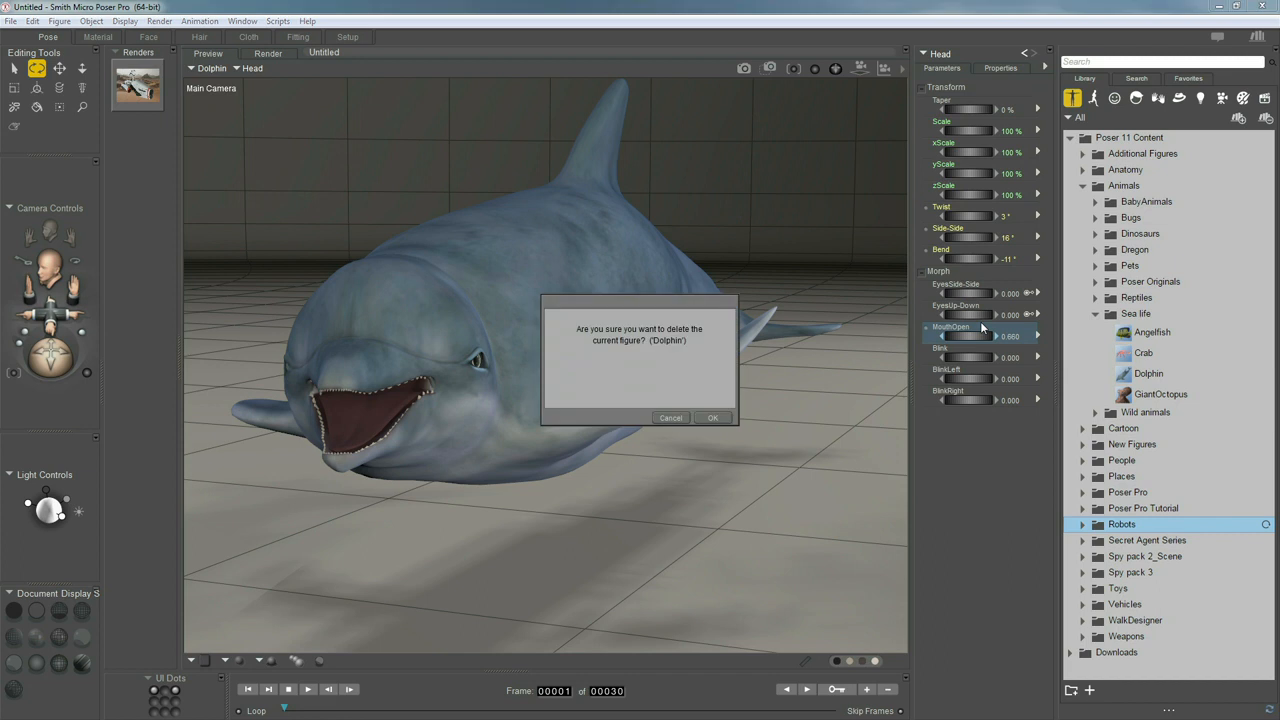
key(Return)
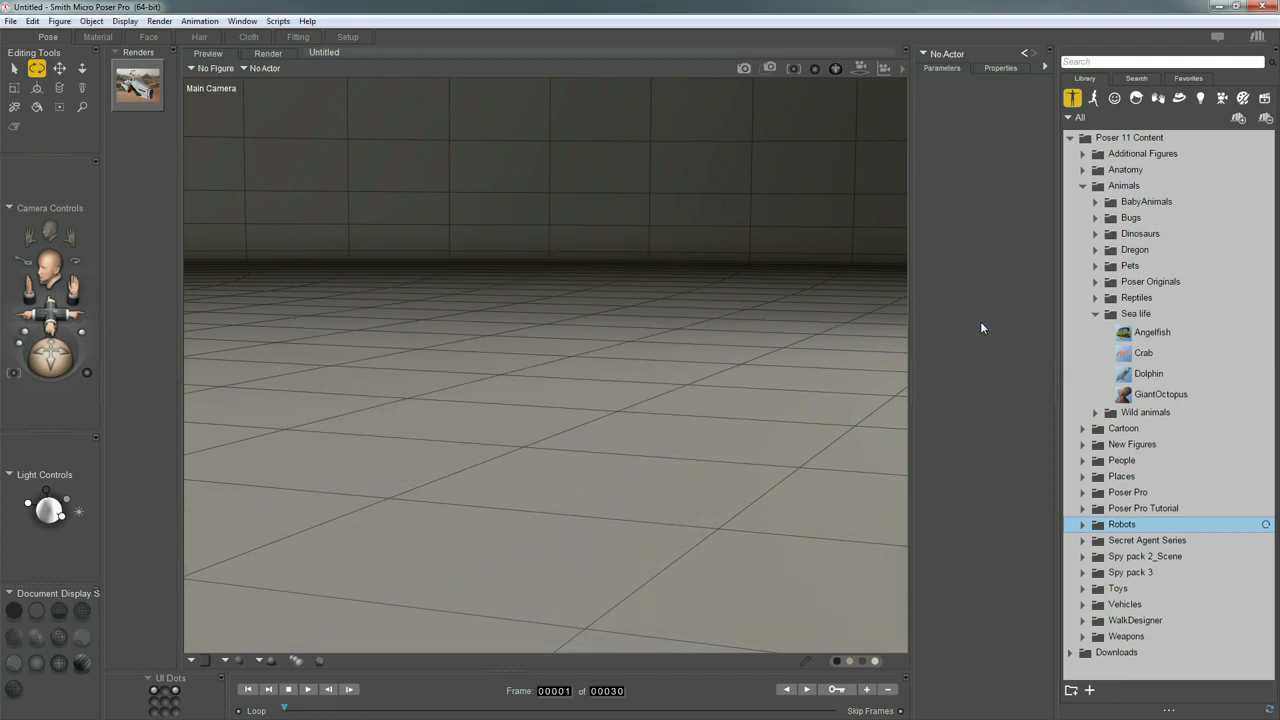
click(1095, 314)
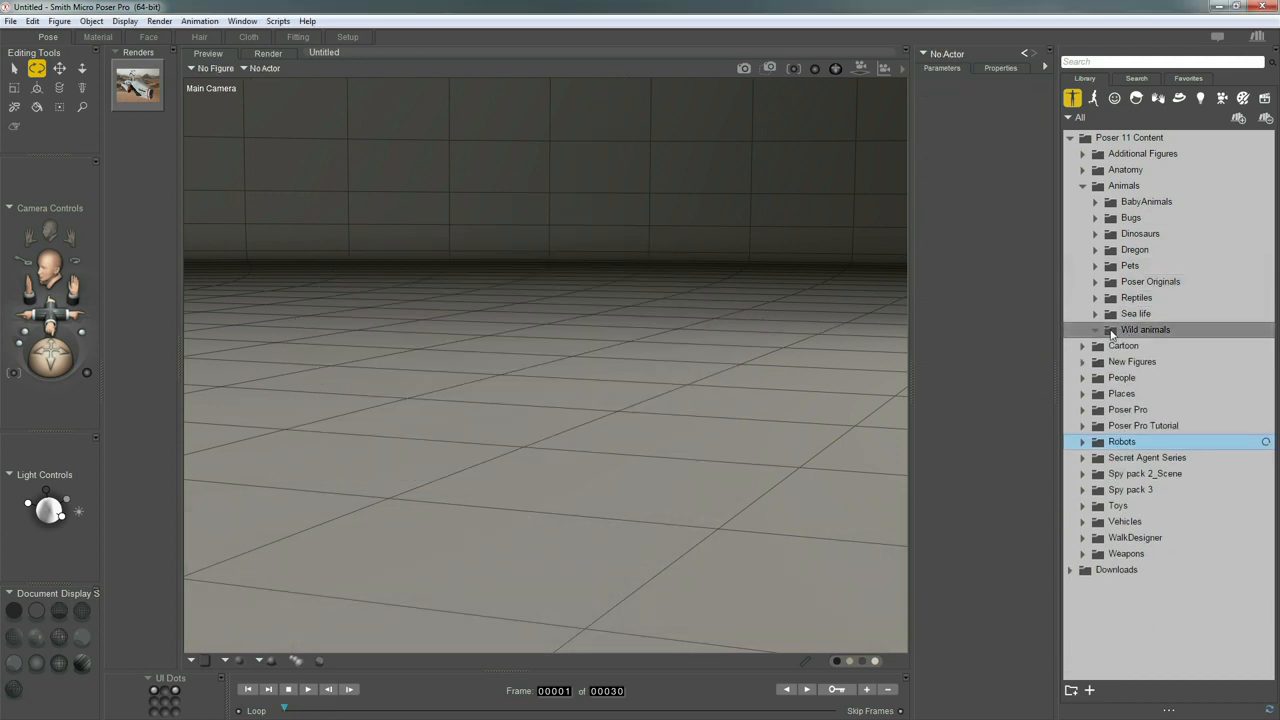
Preview the Bear, Big Horn Sheep, Eagle, Lion and Wolf figures in the Wild animals folder
click(1095, 330)
click(1170, 348)
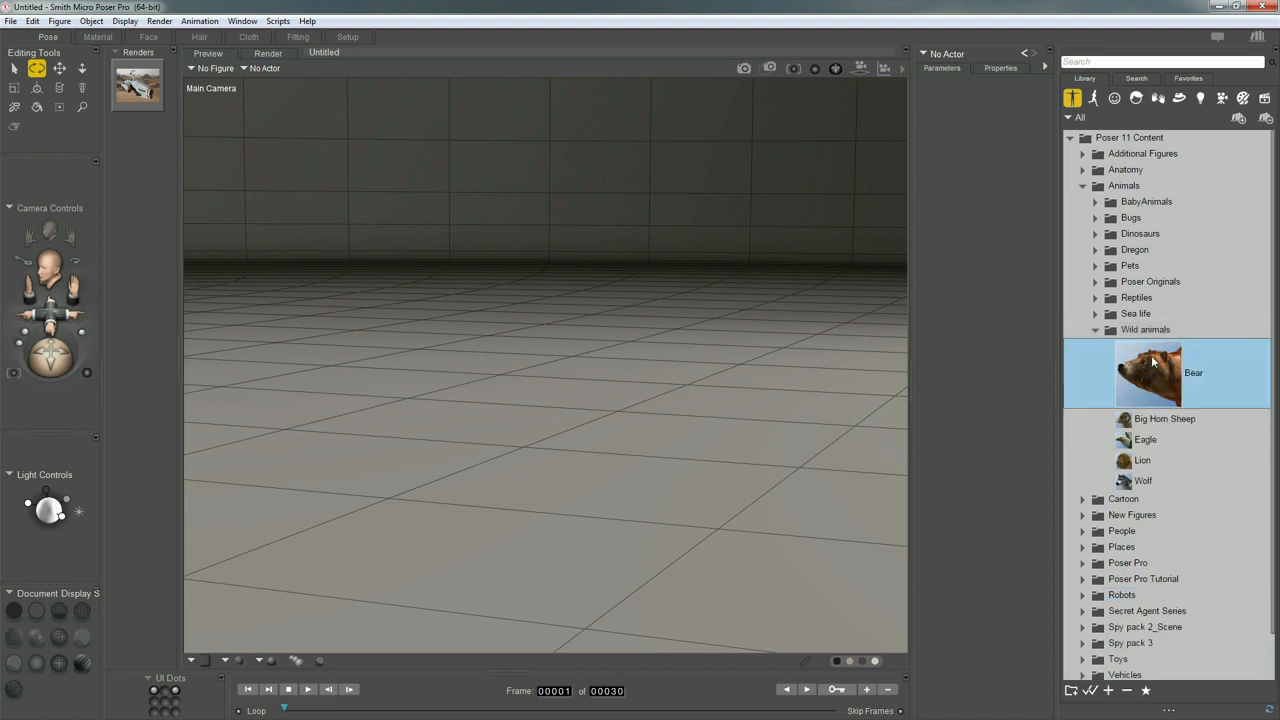
key(Down)
key(Down)
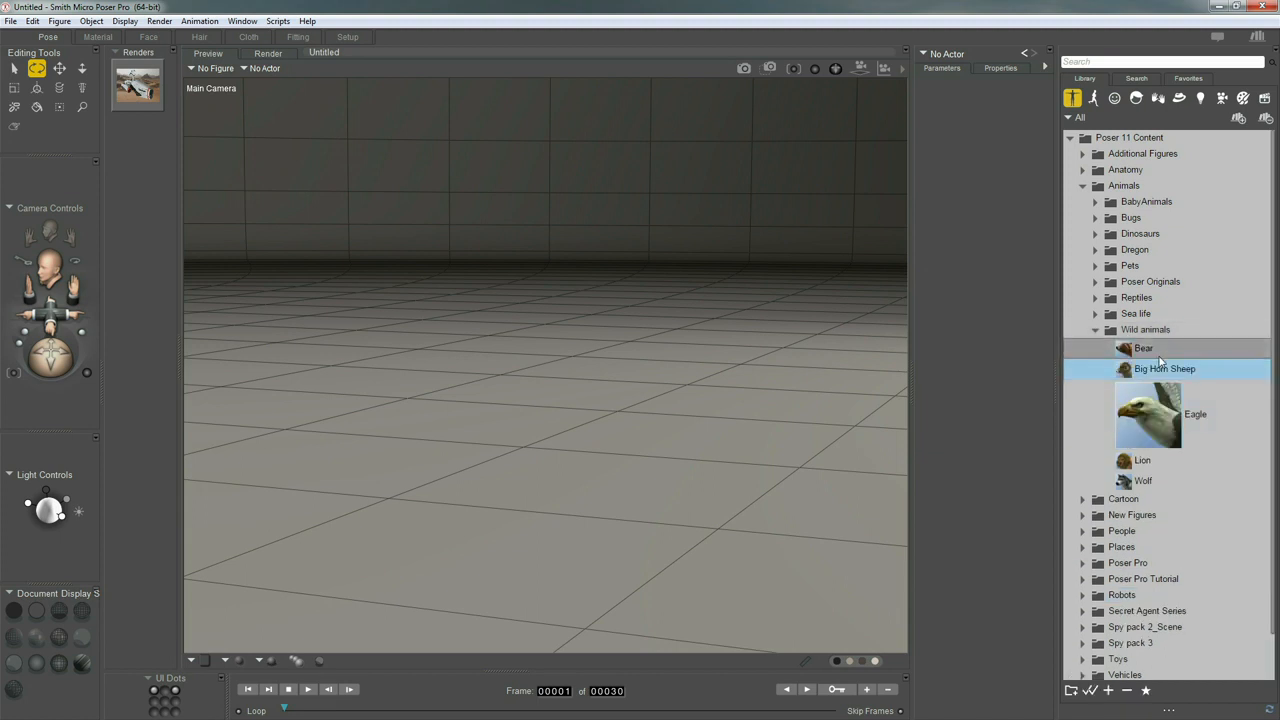
key(Down)
key(Down)
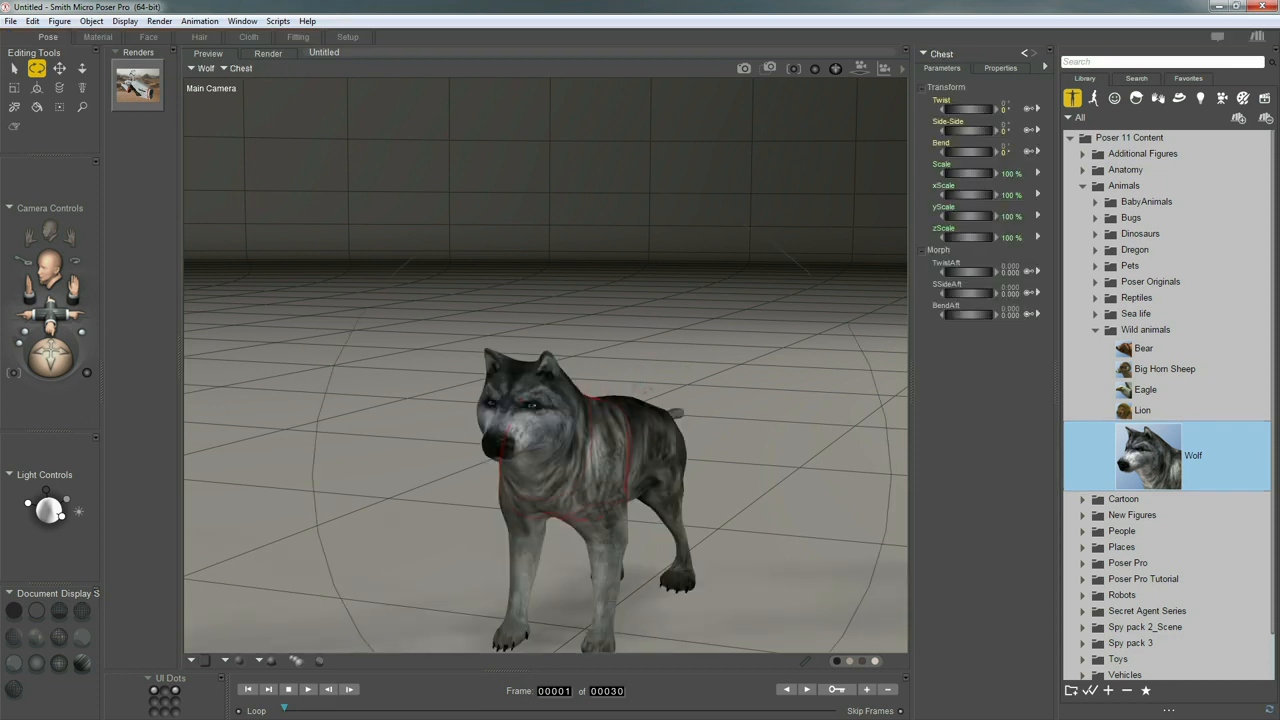
Pose the wolf by bending its left forearm to about -22°, turning its head towards the camera and opening its mouth wide
scroll(645, 391, up, 8)
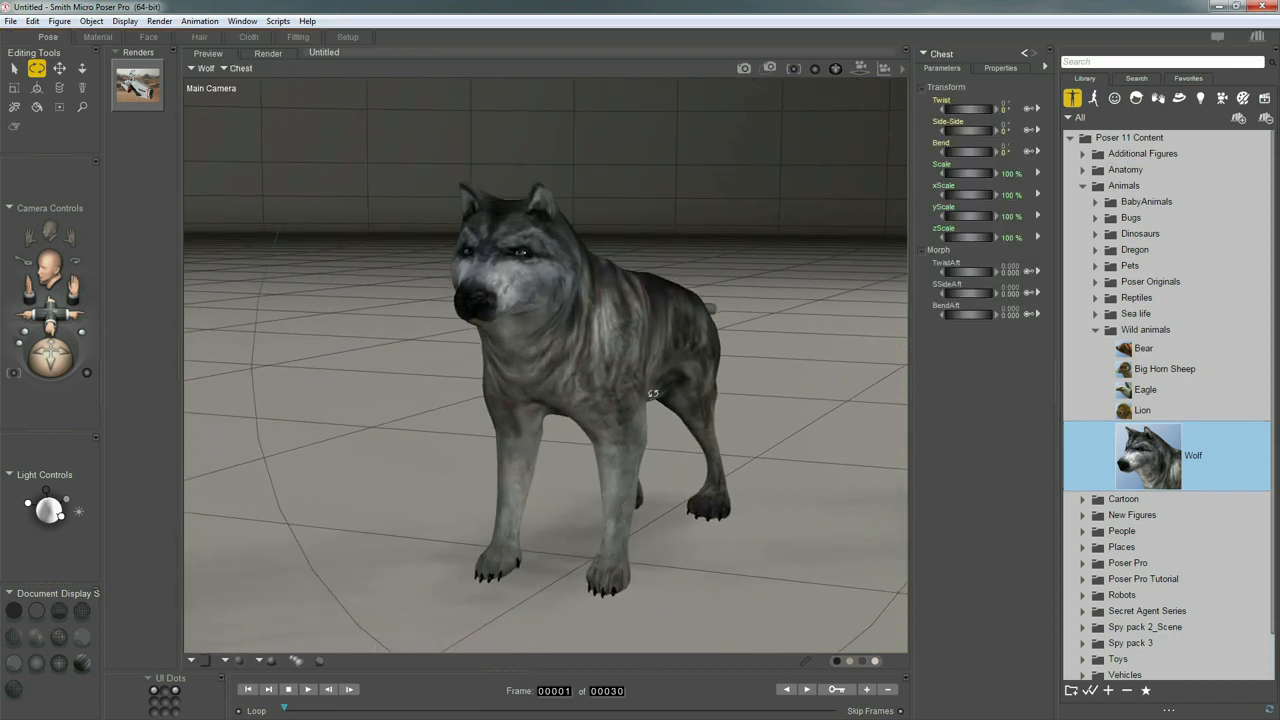
scroll(651, 393, up, 4)
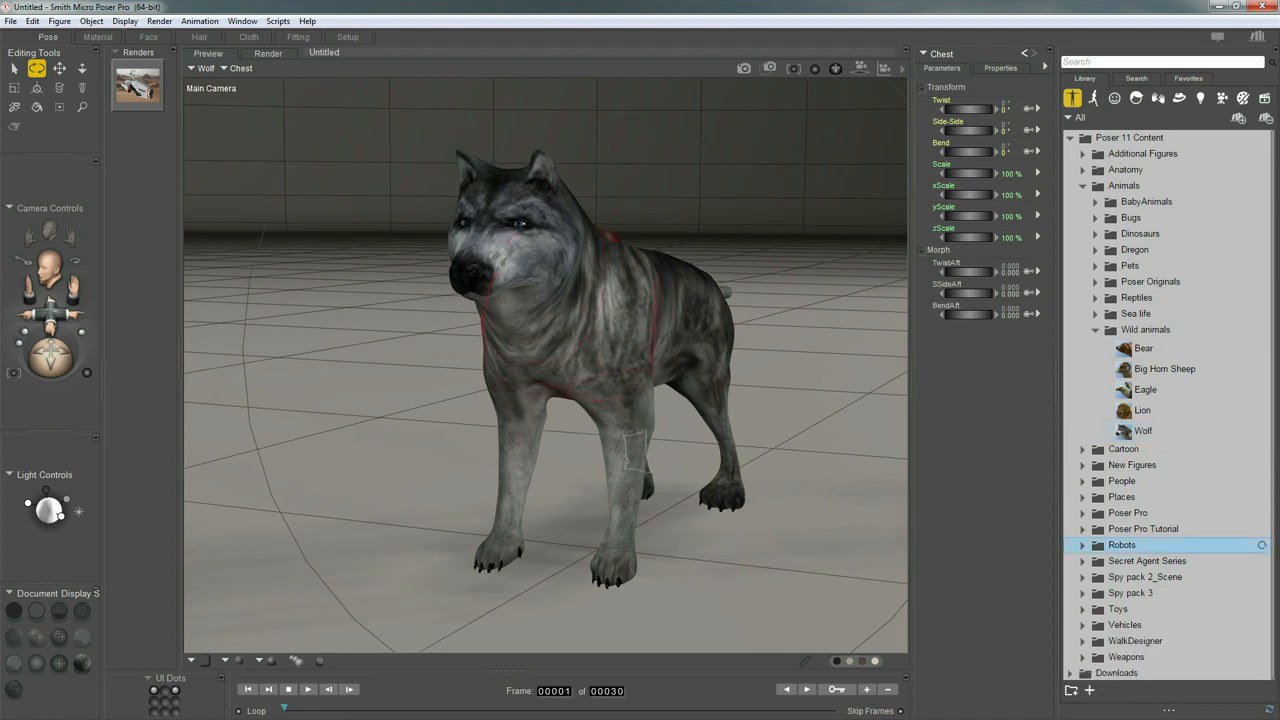
mouse_move(612, 446)
mouse_down()
mouse_move(616, 470)
mouse_move(577, 488)
mouse_move(592, 508)
mouse_move(616, 466)
mouse_move(597, 457)
mouse_up()
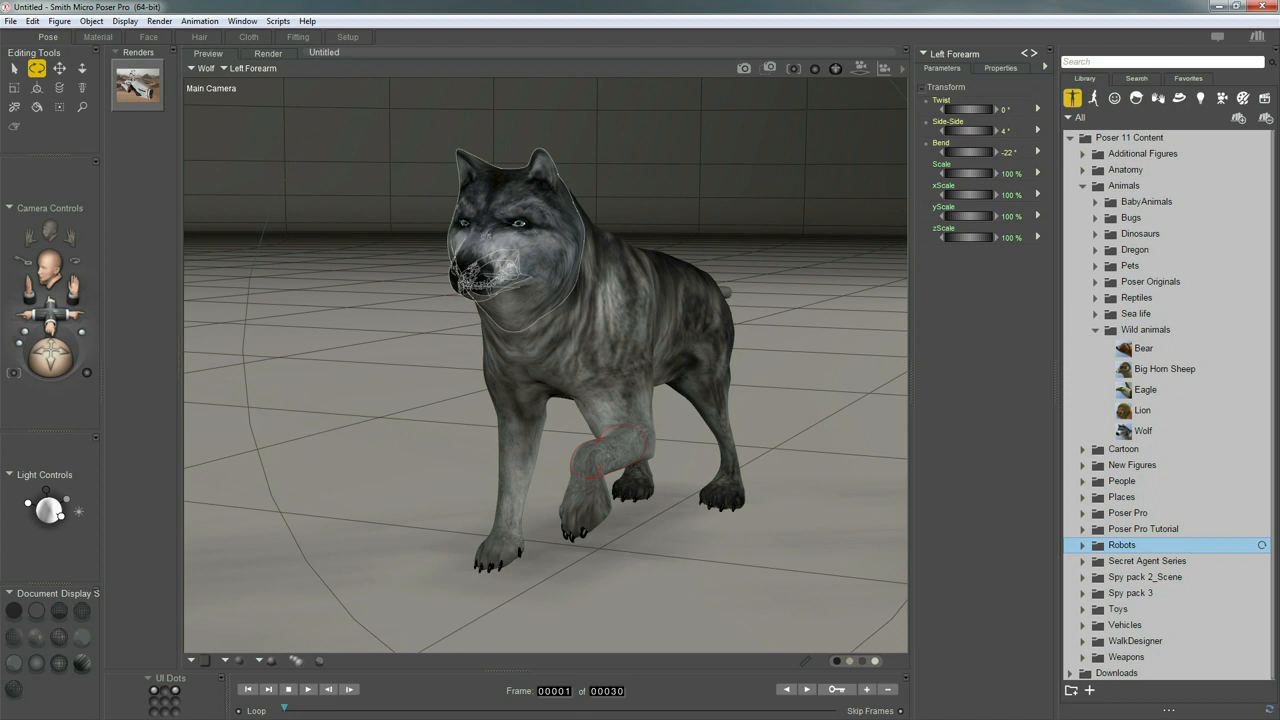
drag(510, 268, 549, 267)
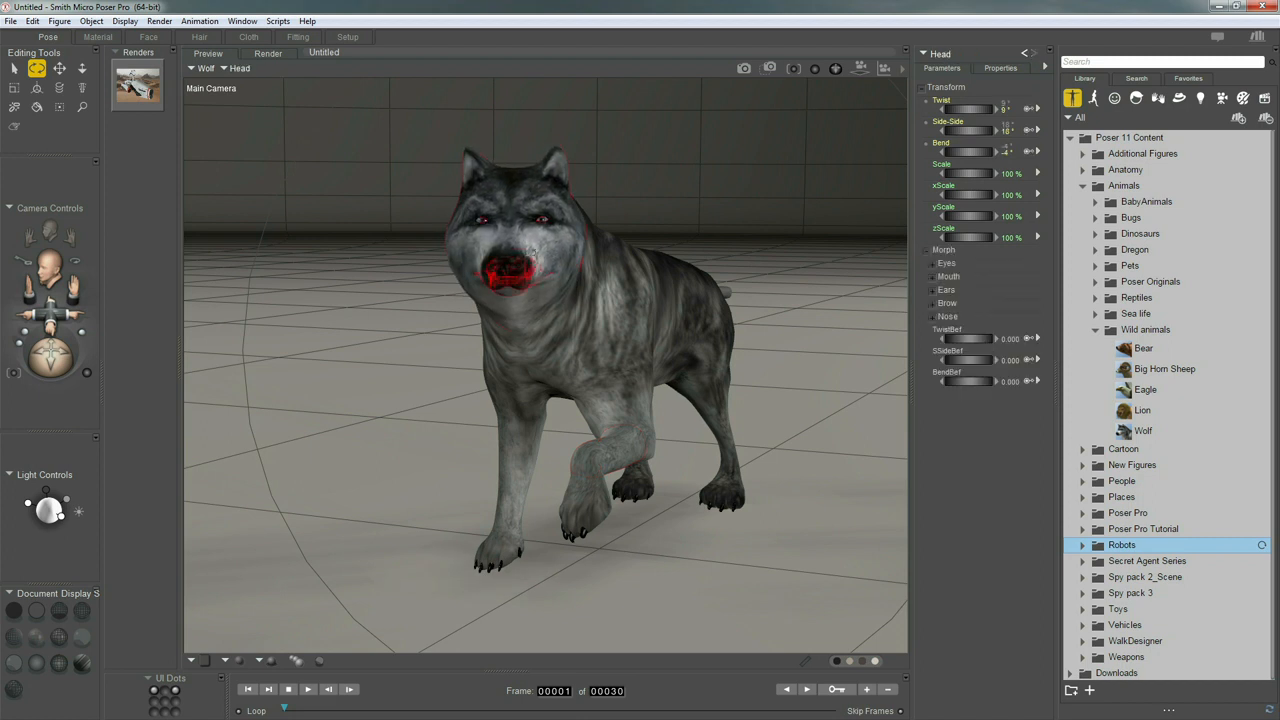
click(947, 276)
drag(975, 299, 1008, 302)
Delete the wolf figure from the scene and collapse the Animals category
click(593, 323)
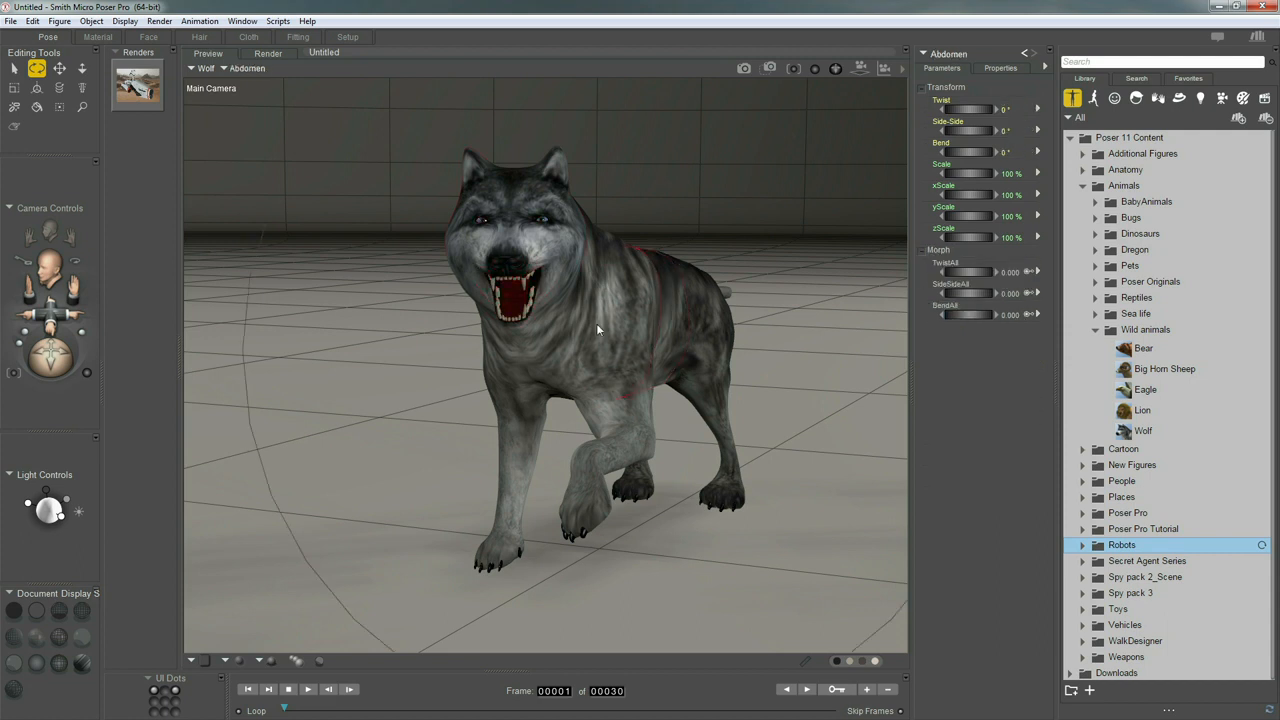
key(Delete)
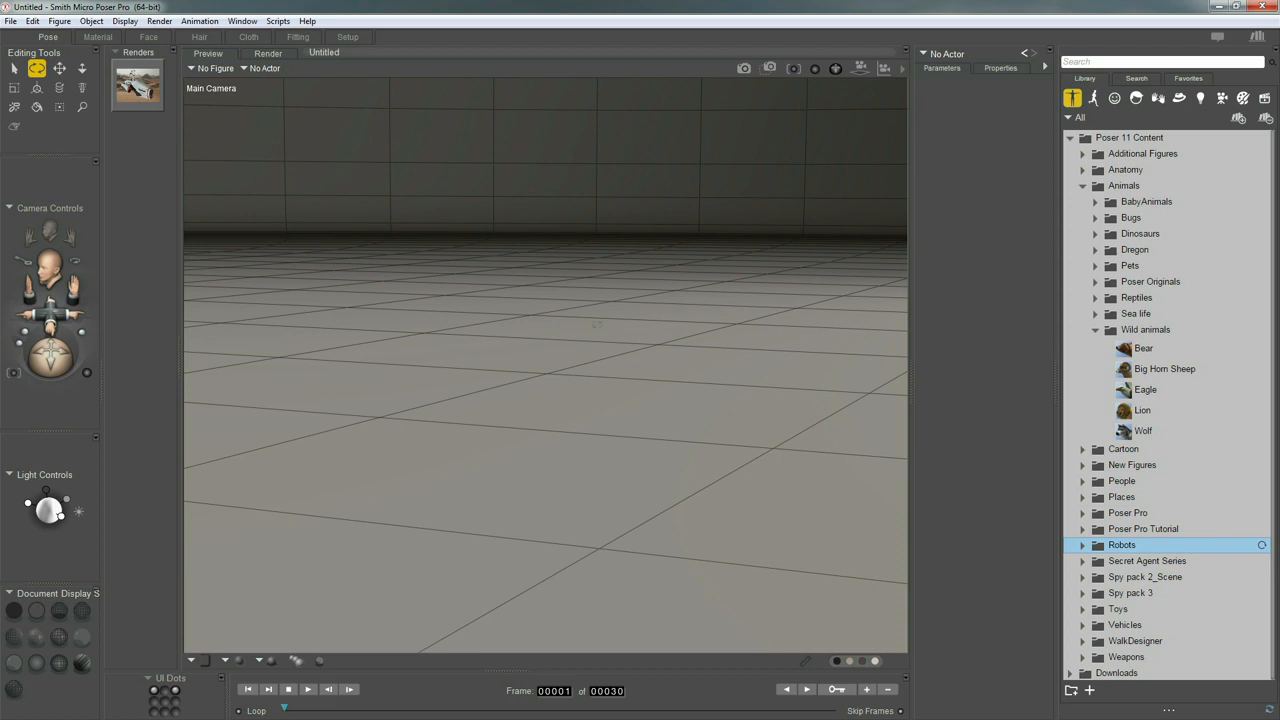
click(1083, 187)
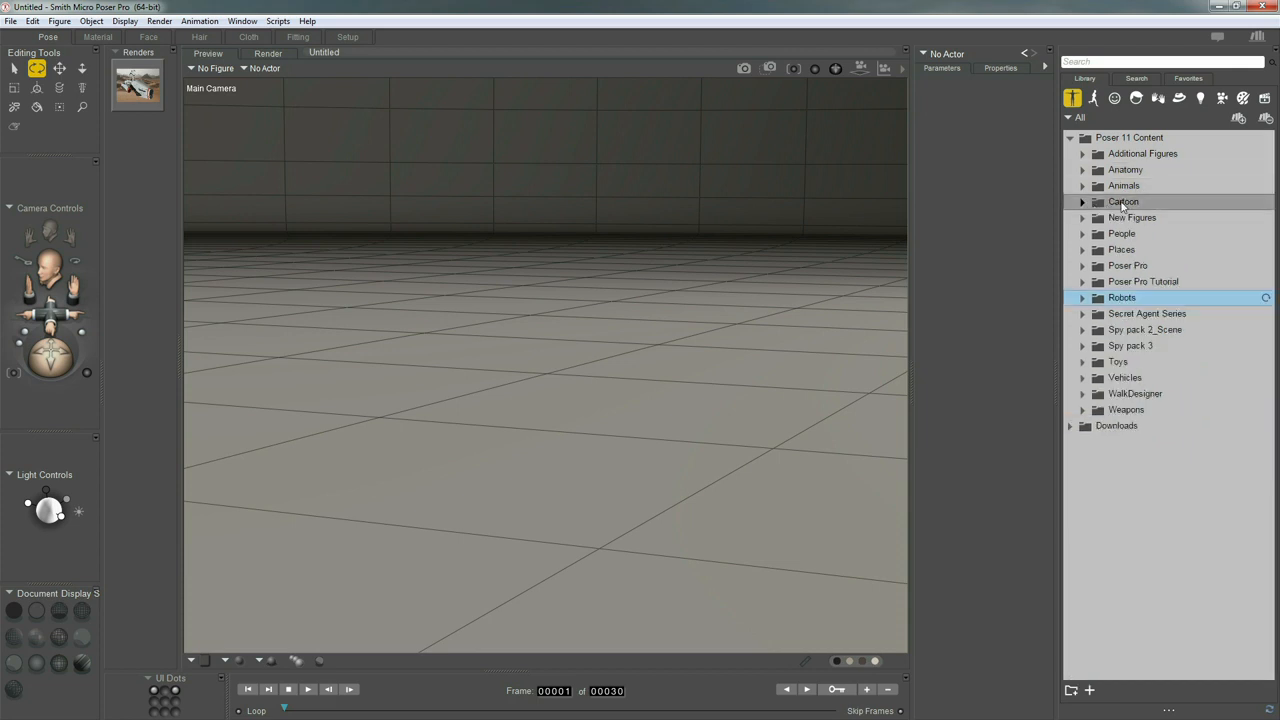
Preview the Barney2 and Bertha2 figures in the Cartoons folder under Cartoon
click(1082, 203)
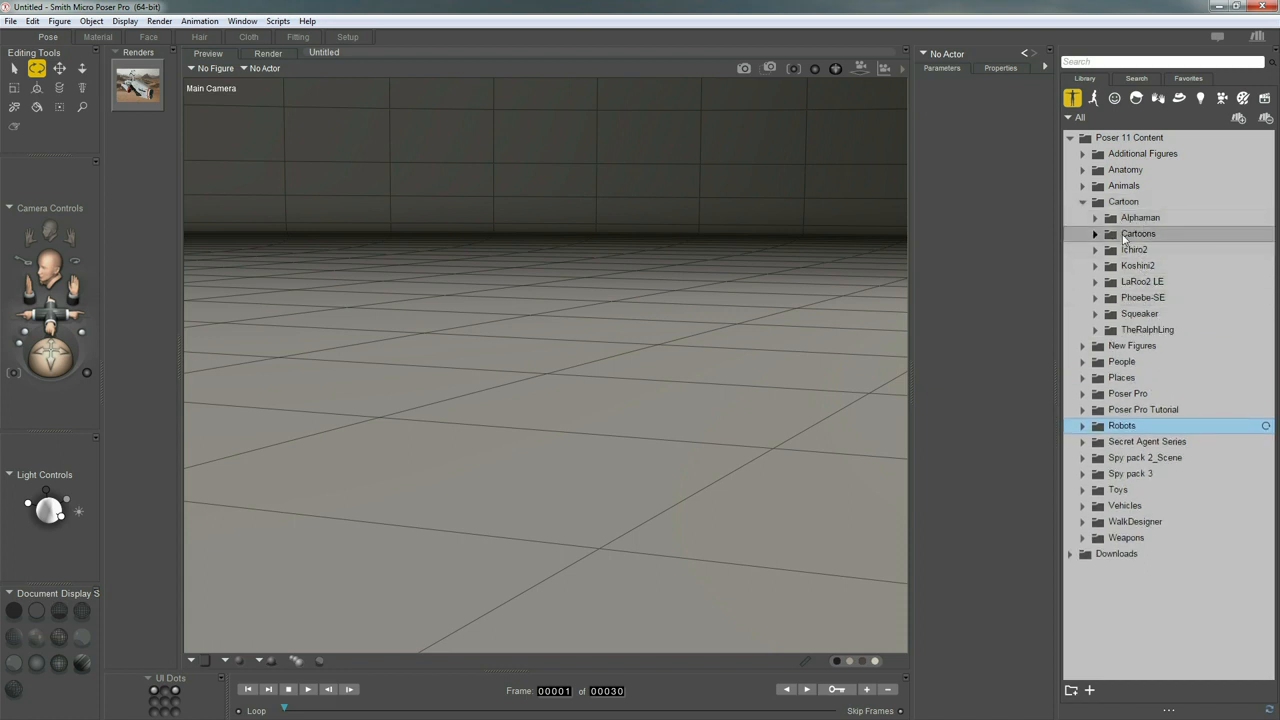
click(1145, 235)
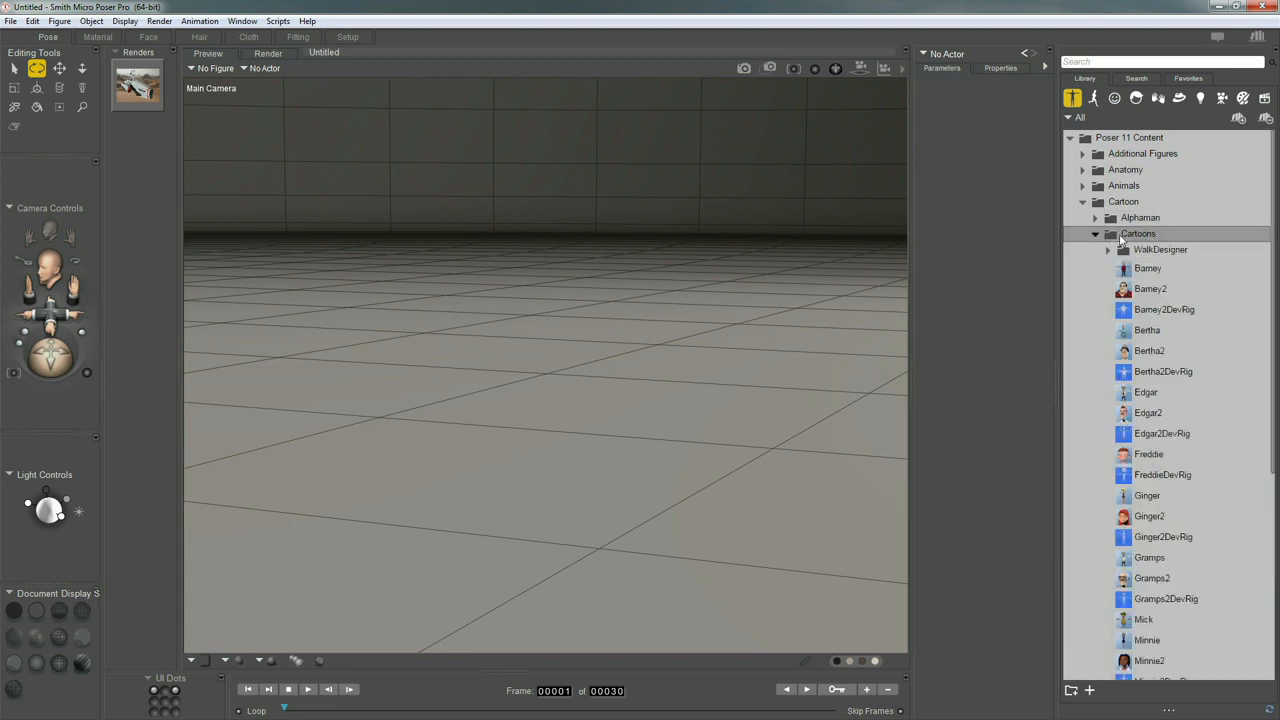
click(1150, 290)
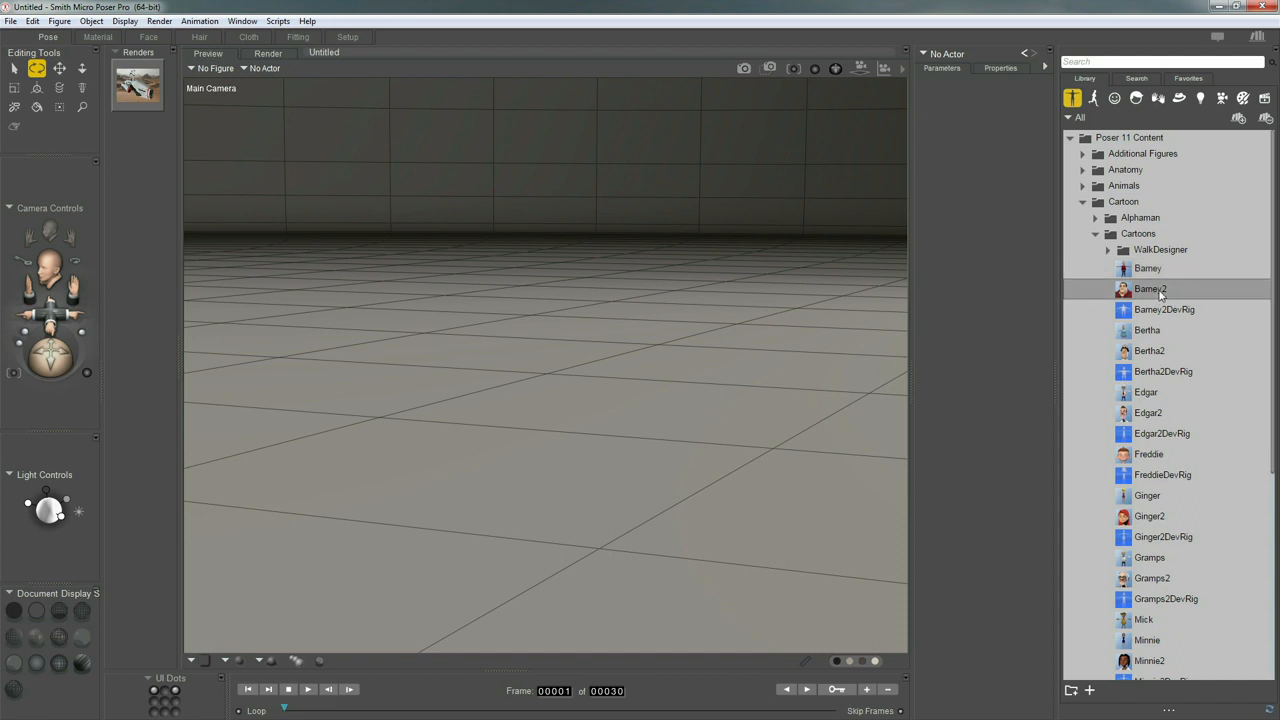
click(1157, 293)
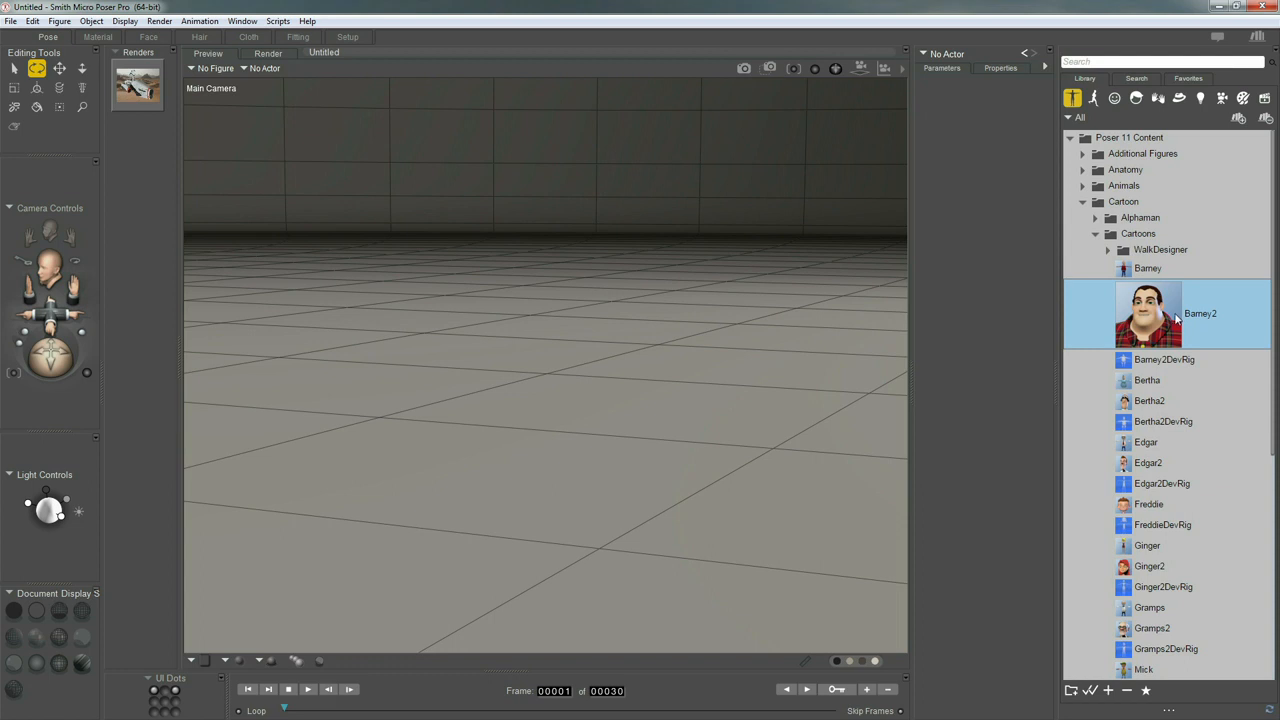
scroll(1153, 320, down, 1)
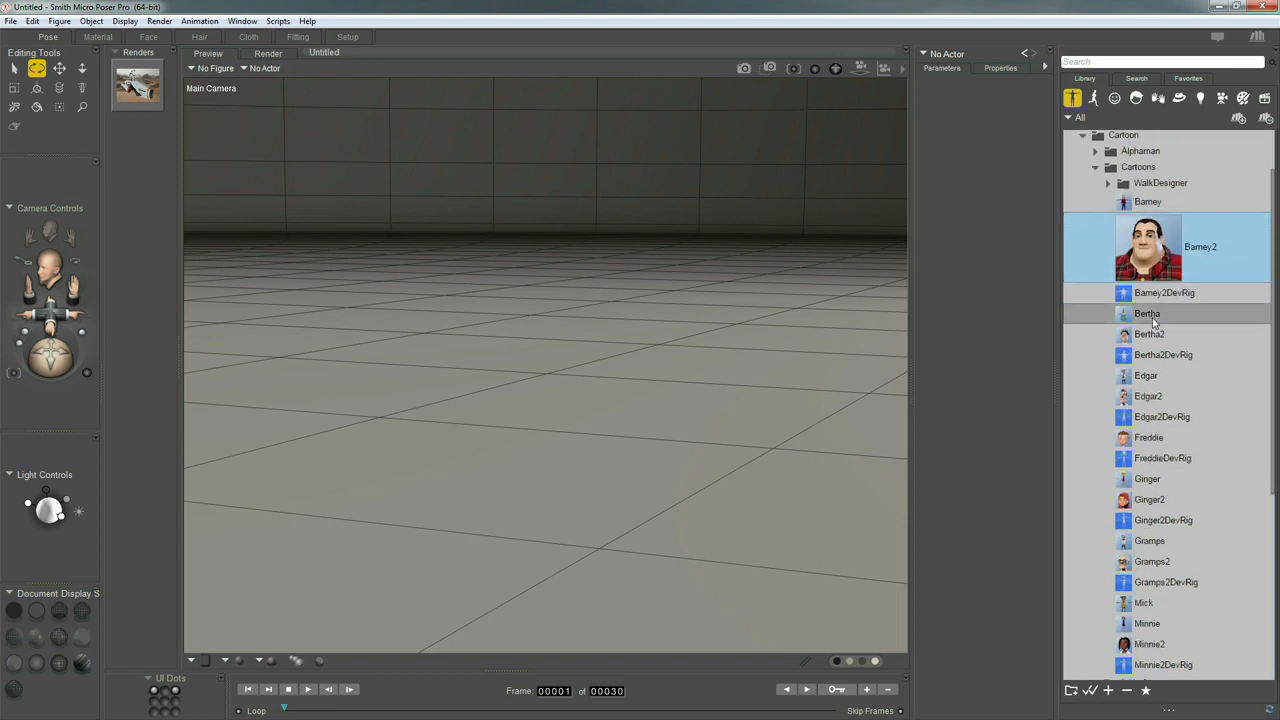
click(1155, 336)
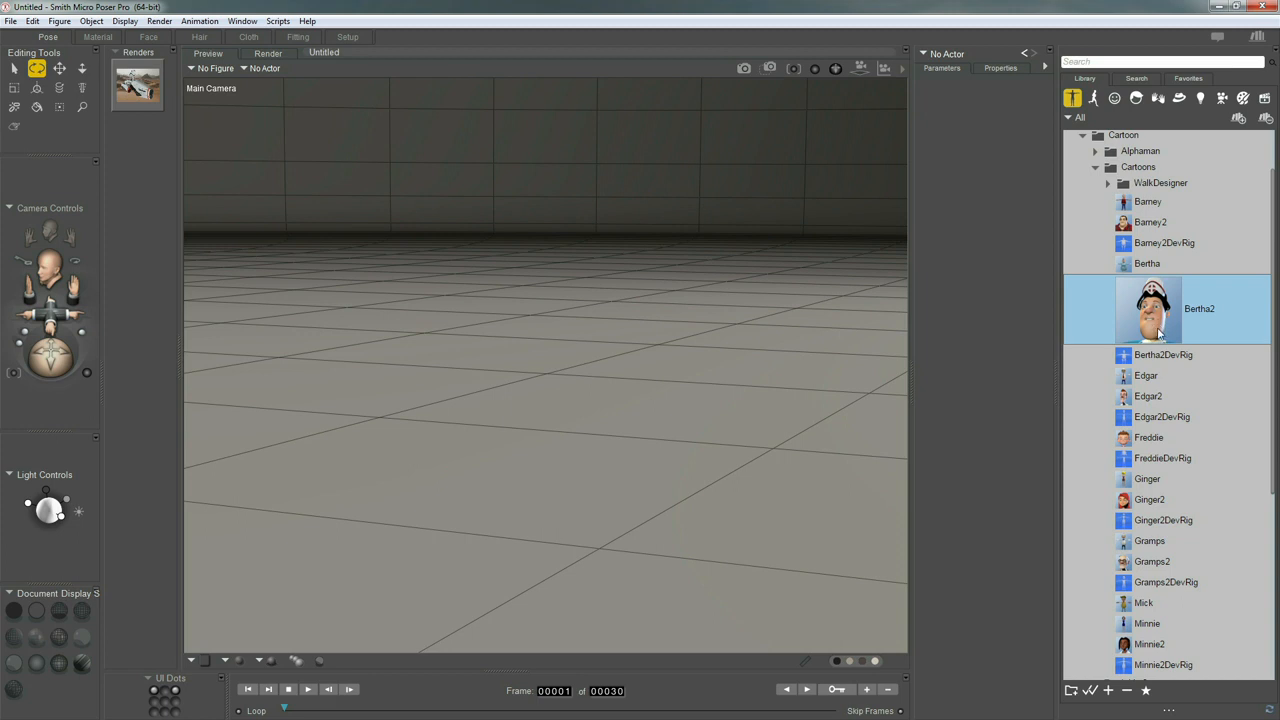
Preview the Freddie, Ginger2, Gramps2 and Edgar2 figures in the Cartoons folder
scroll(1158, 336, down, 1)
click(1150, 370)
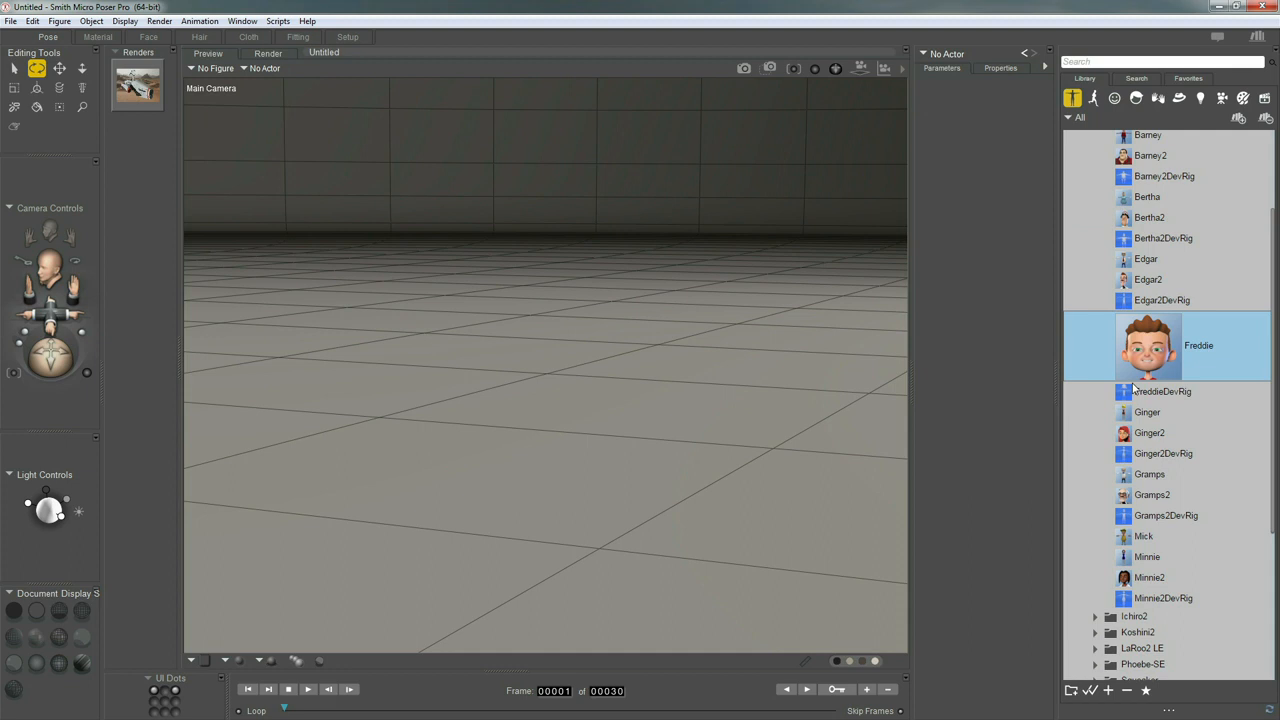
click(1157, 436)
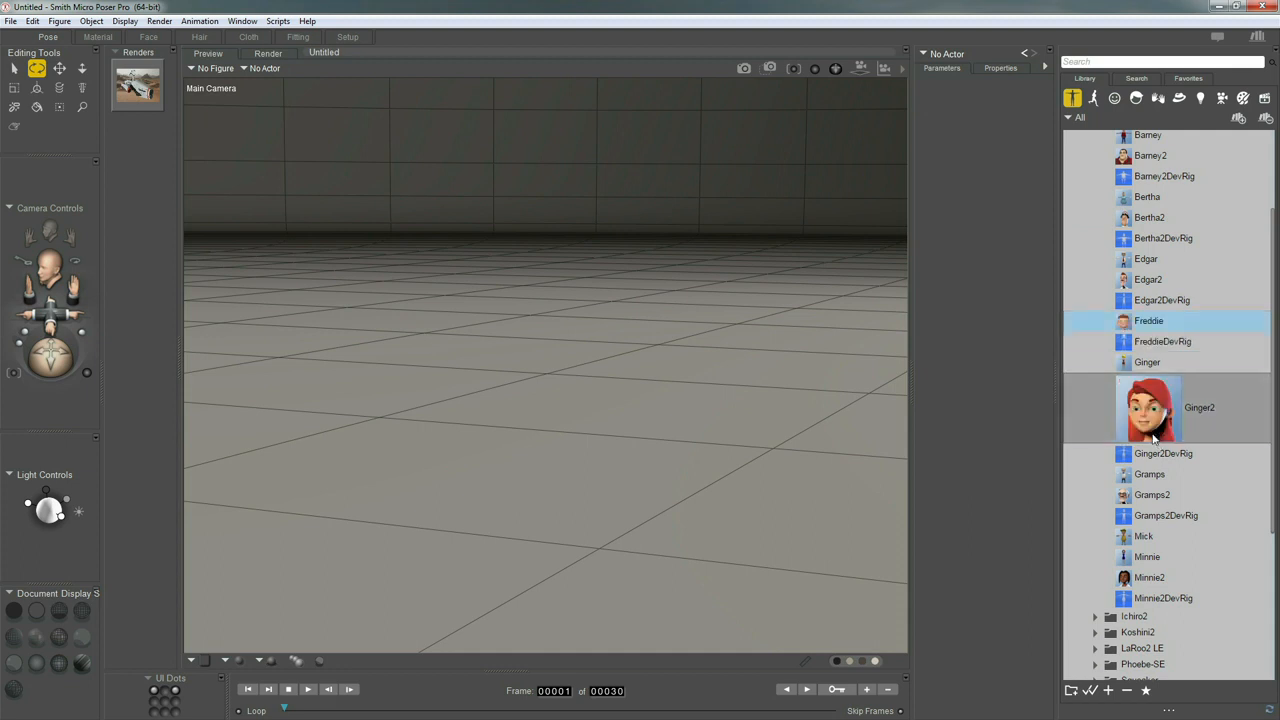
click(1142, 502)
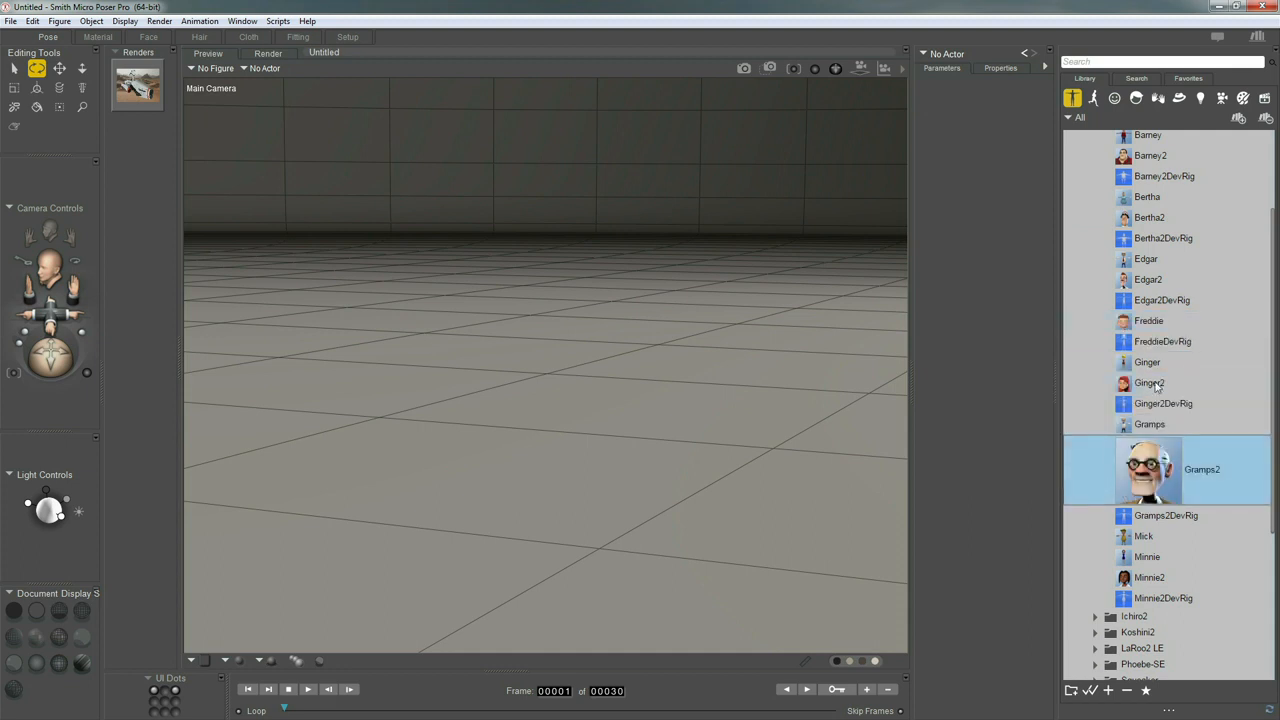
click(1147, 282)
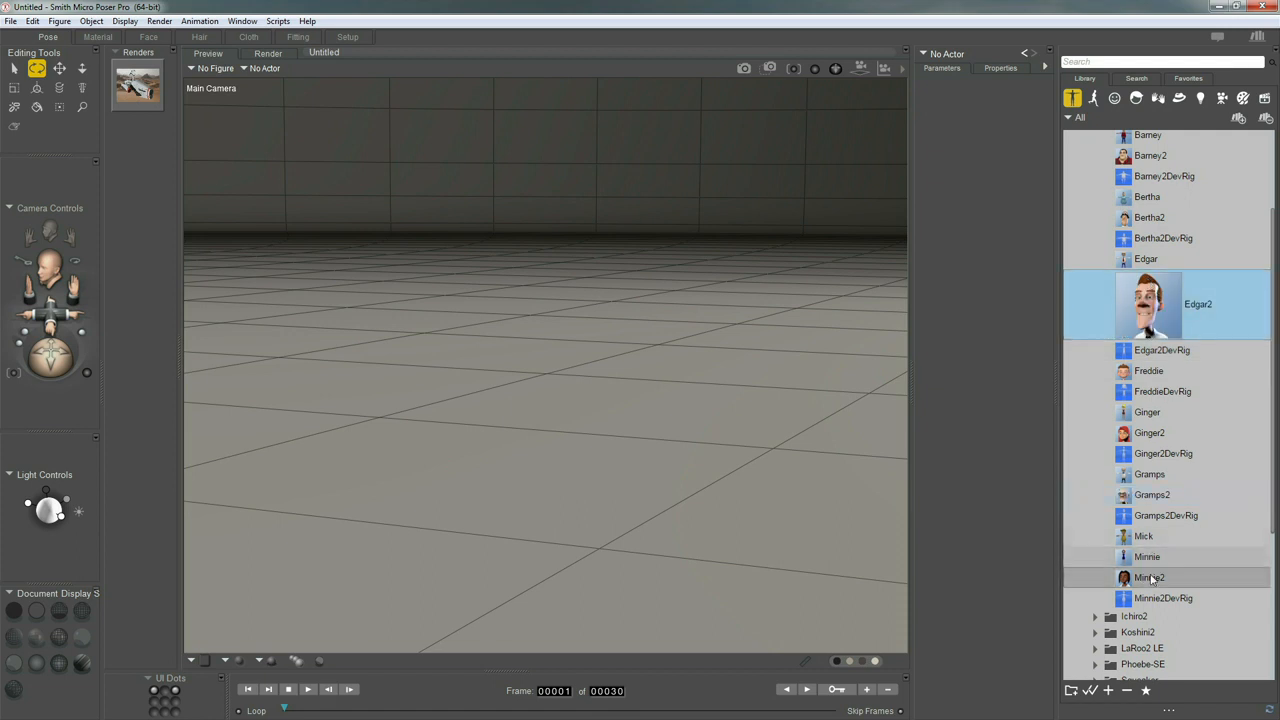
Load the Minnie2 figure from the Cartoons folder into the scene
click(1148, 588)
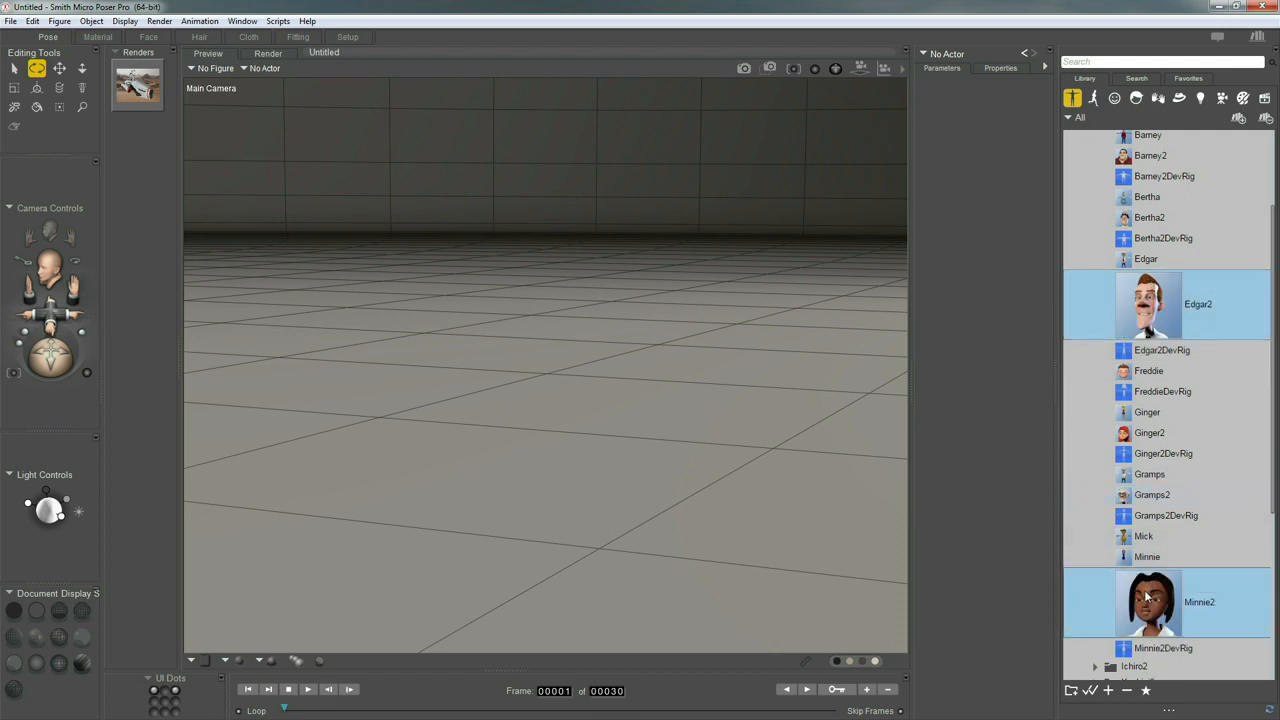
drag(1105, 591, 556, 382)
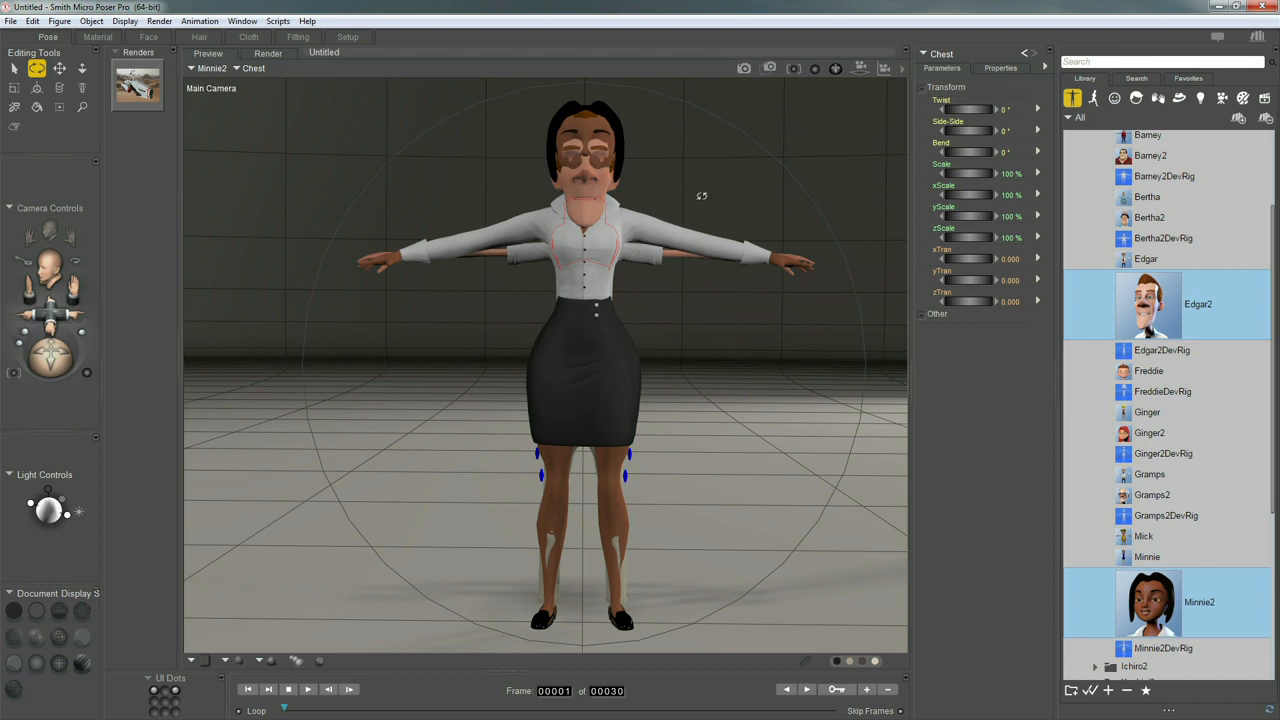
Select the whole Minnie2 body and move it along X to -2.958, beside the Edgar2 figure
click(256, 70)
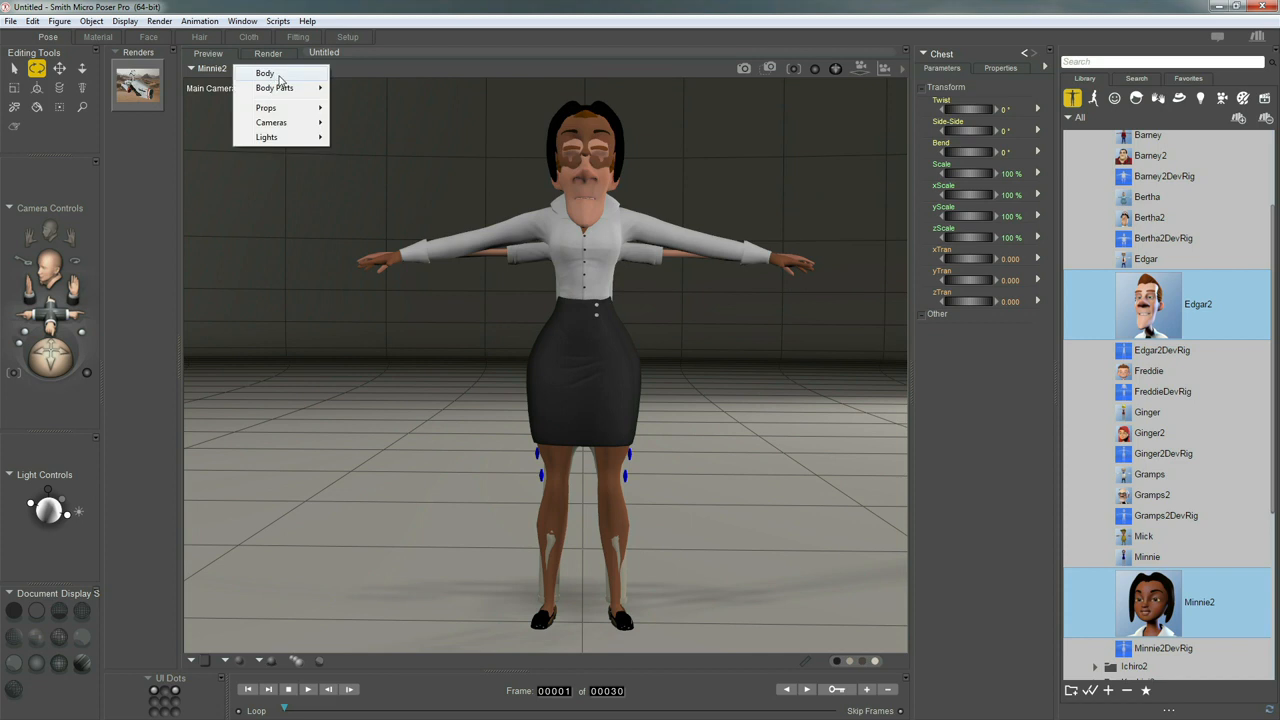
click(277, 76)
drag(948, 265, 746, 272)
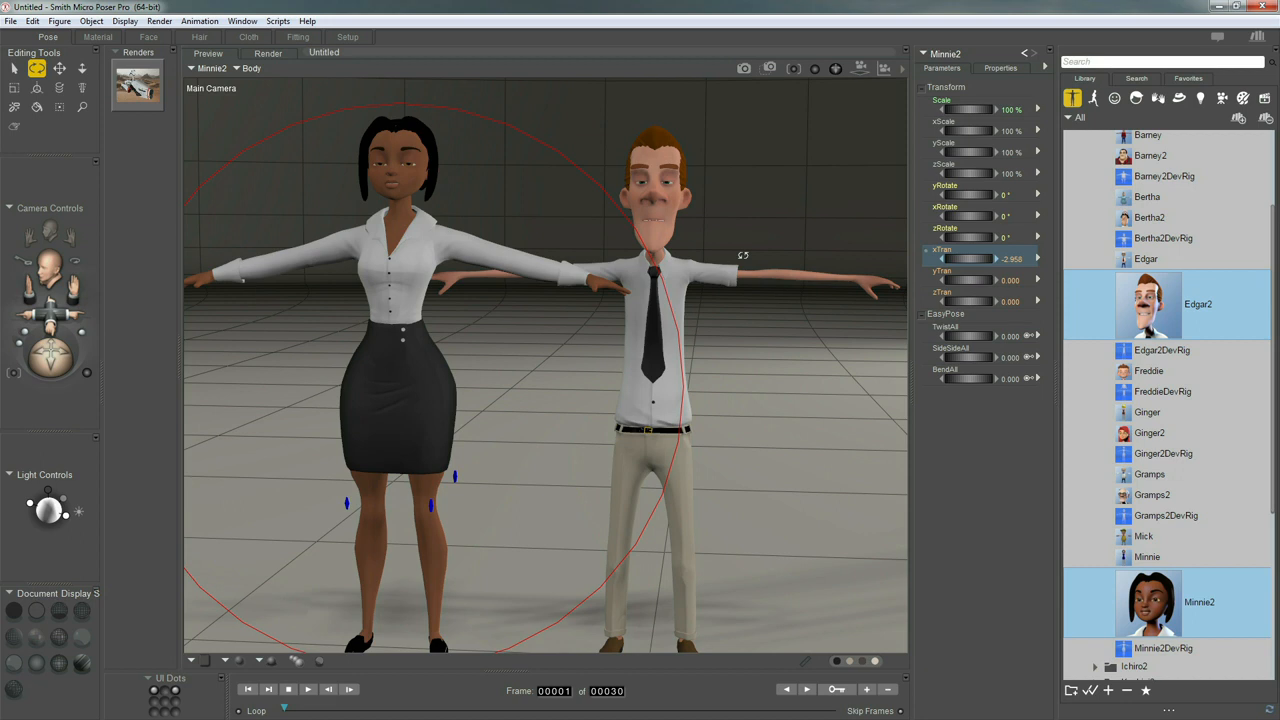
Turn off the scene's ground and set the preview background colour to white
key(ctrl+g)
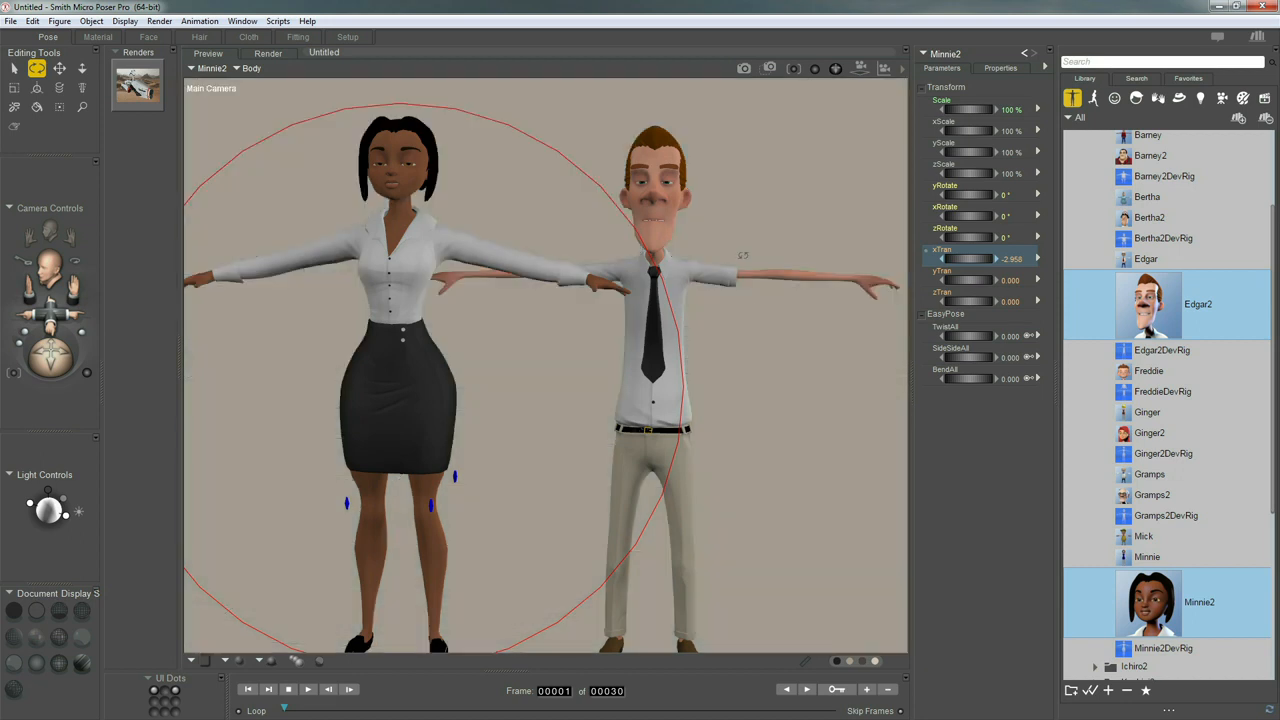
click(848, 660)
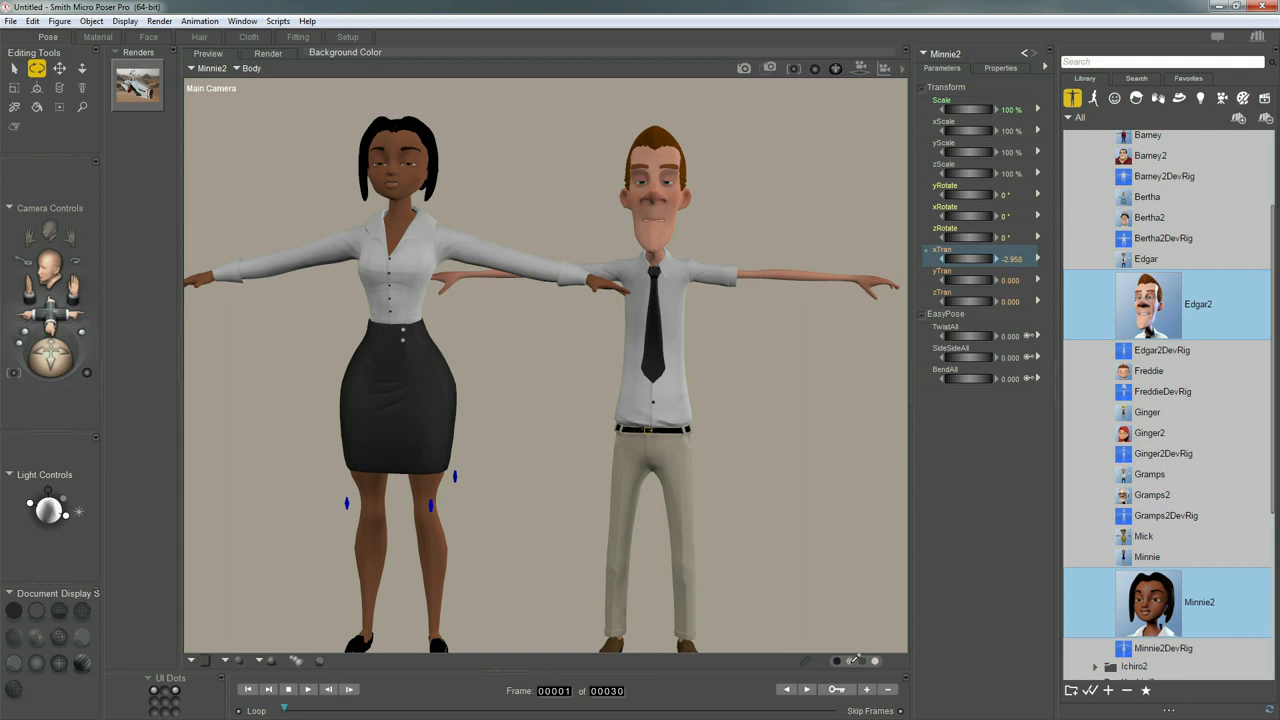
click(853, 660)
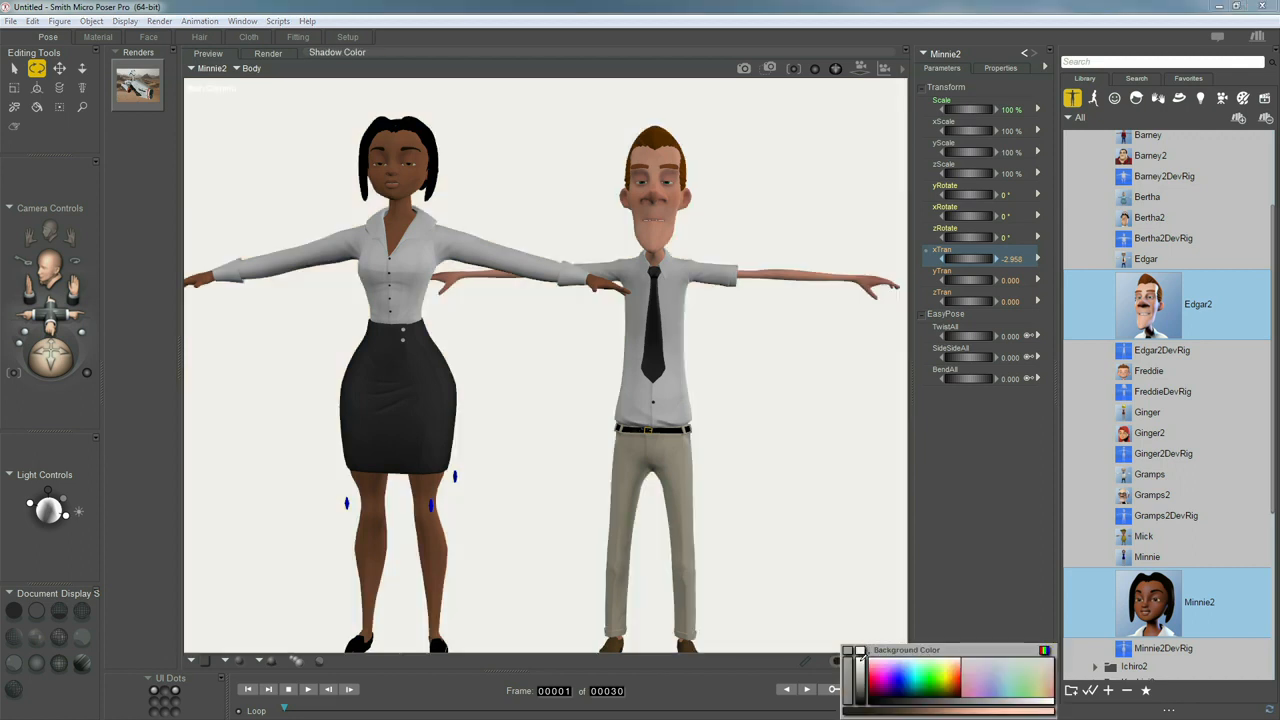
click(861, 653)
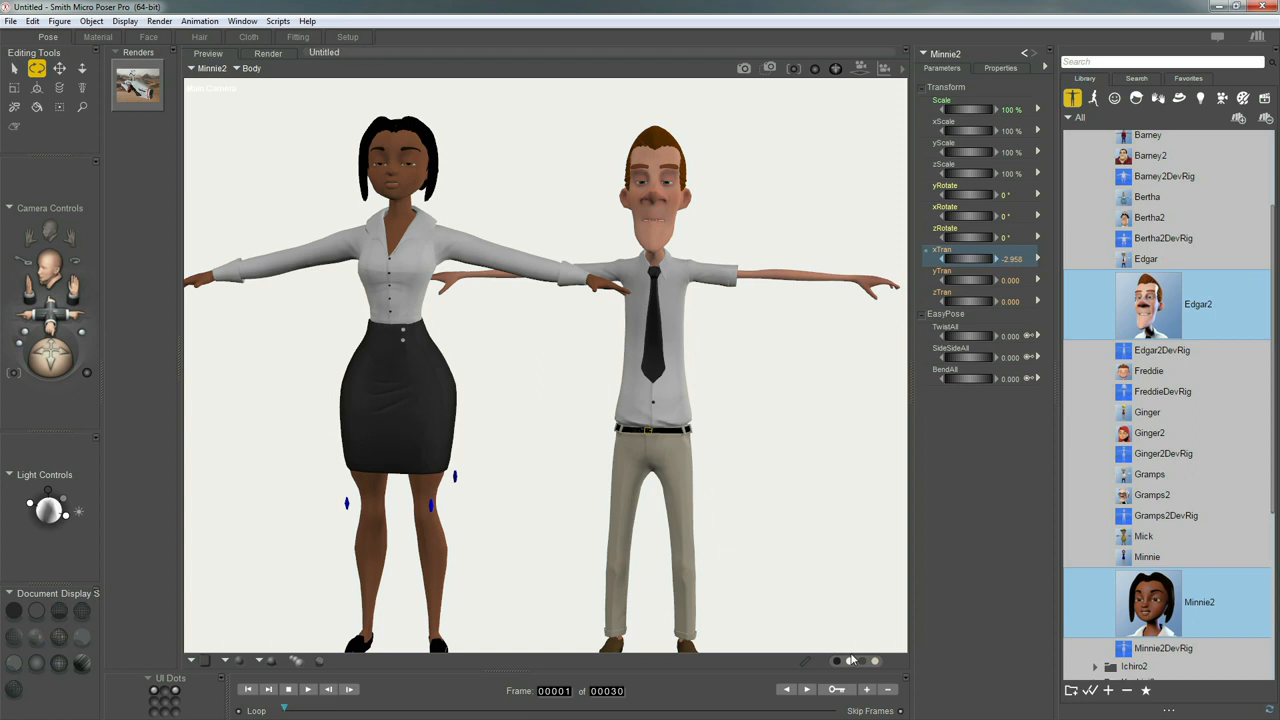
Select Light 4 and view its parameters
scroll(851, 652, down, 2)
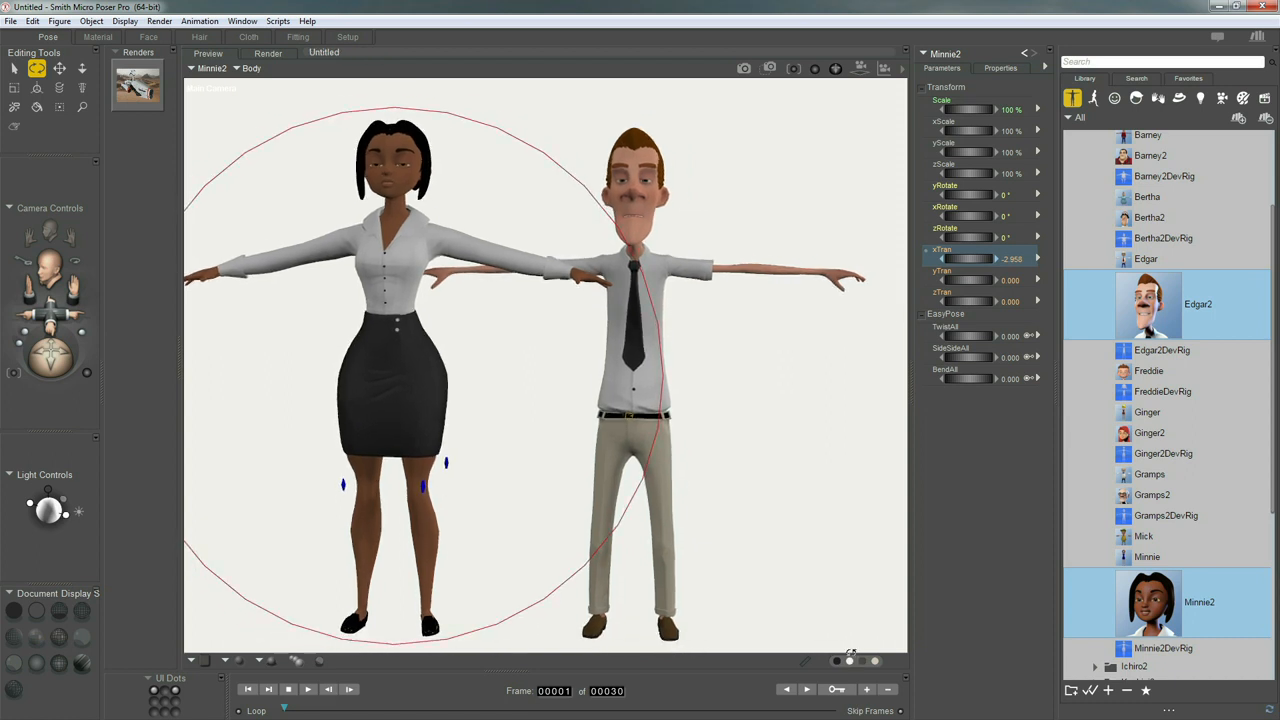
click(57, 518)
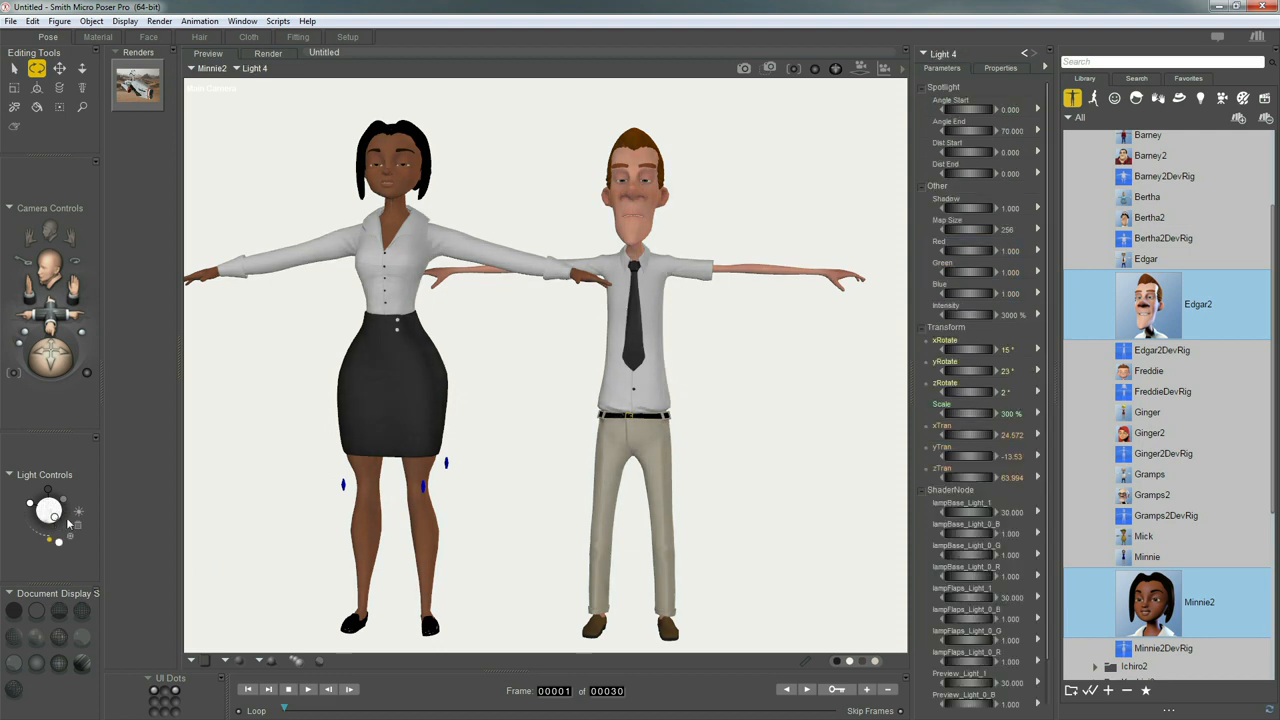
scroll(68, 523, up, 3)
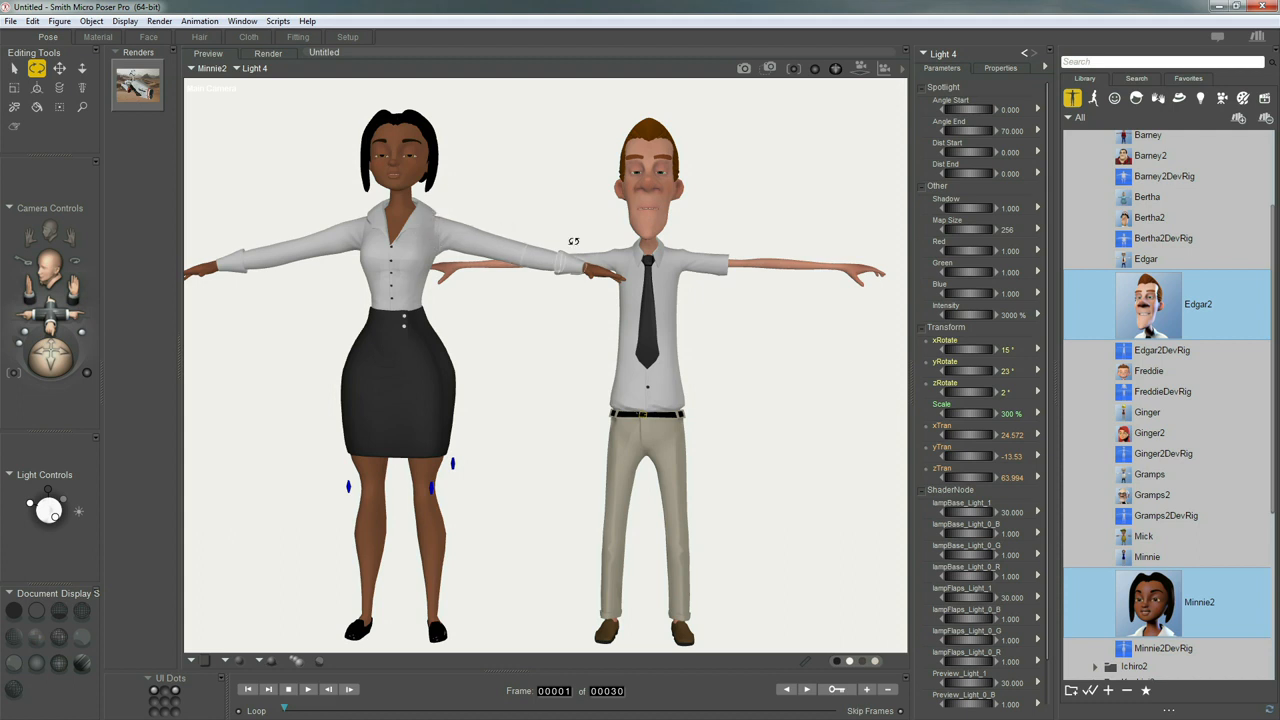
Browse the pose library to Edgar2 under Poser 11 Content, Cartoon, Cartoons and select the Run pose
click(1094, 99)
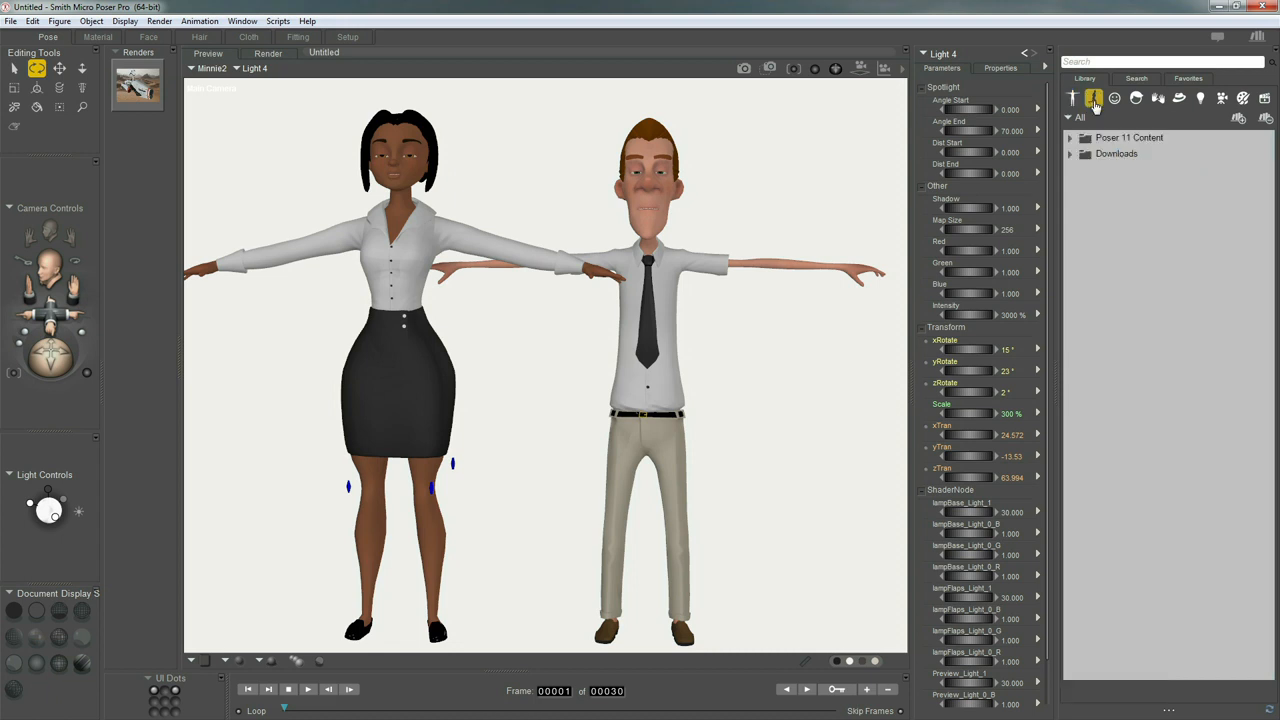
click(1071, 139)
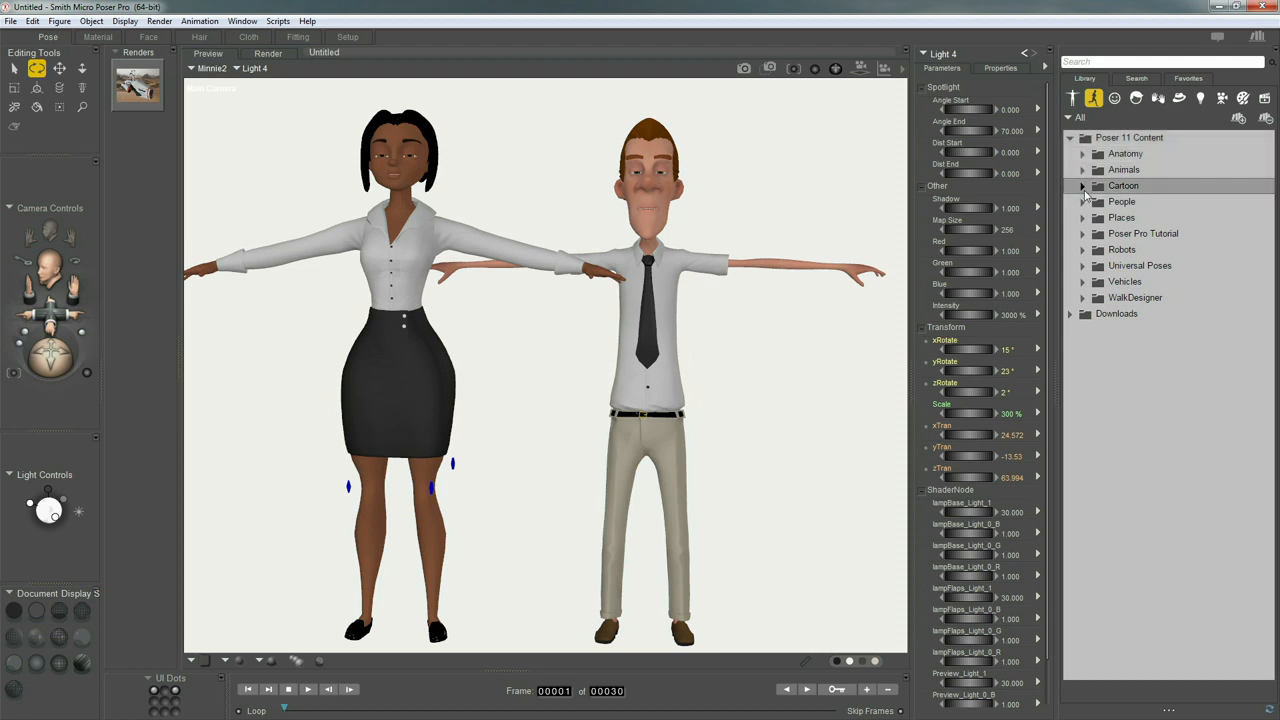
click(1083, 188)
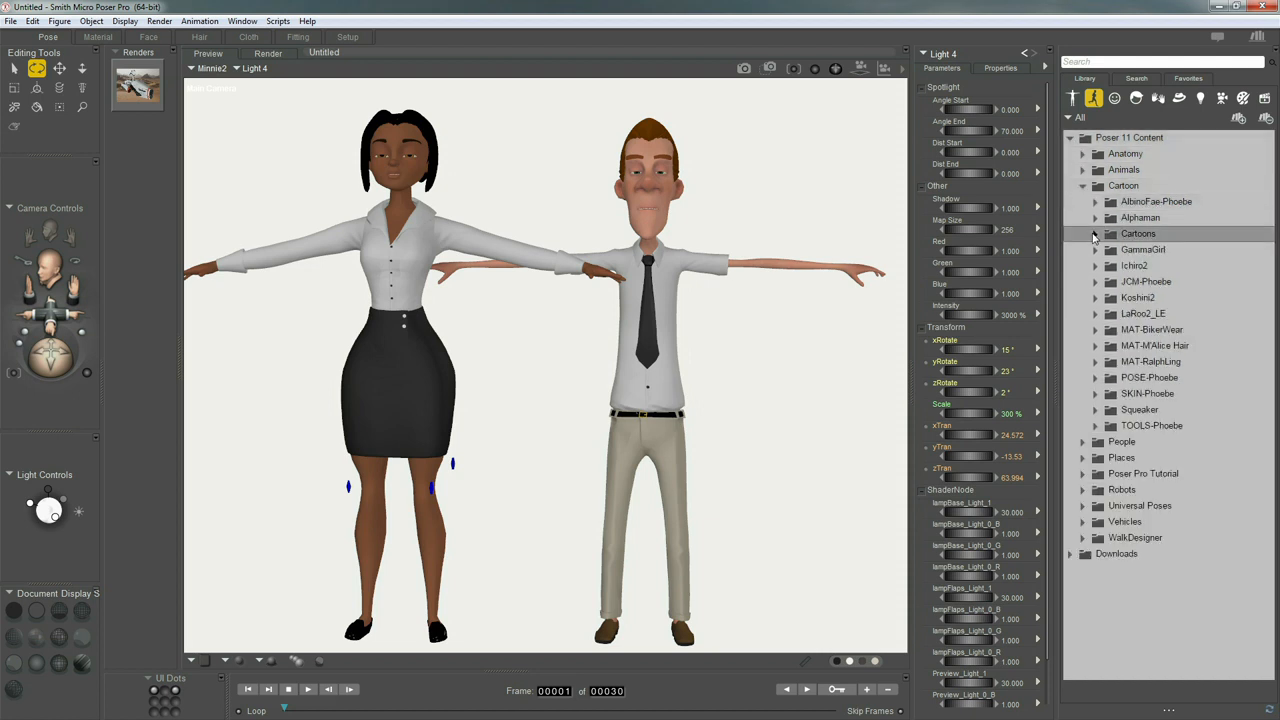
click(1094, 234)
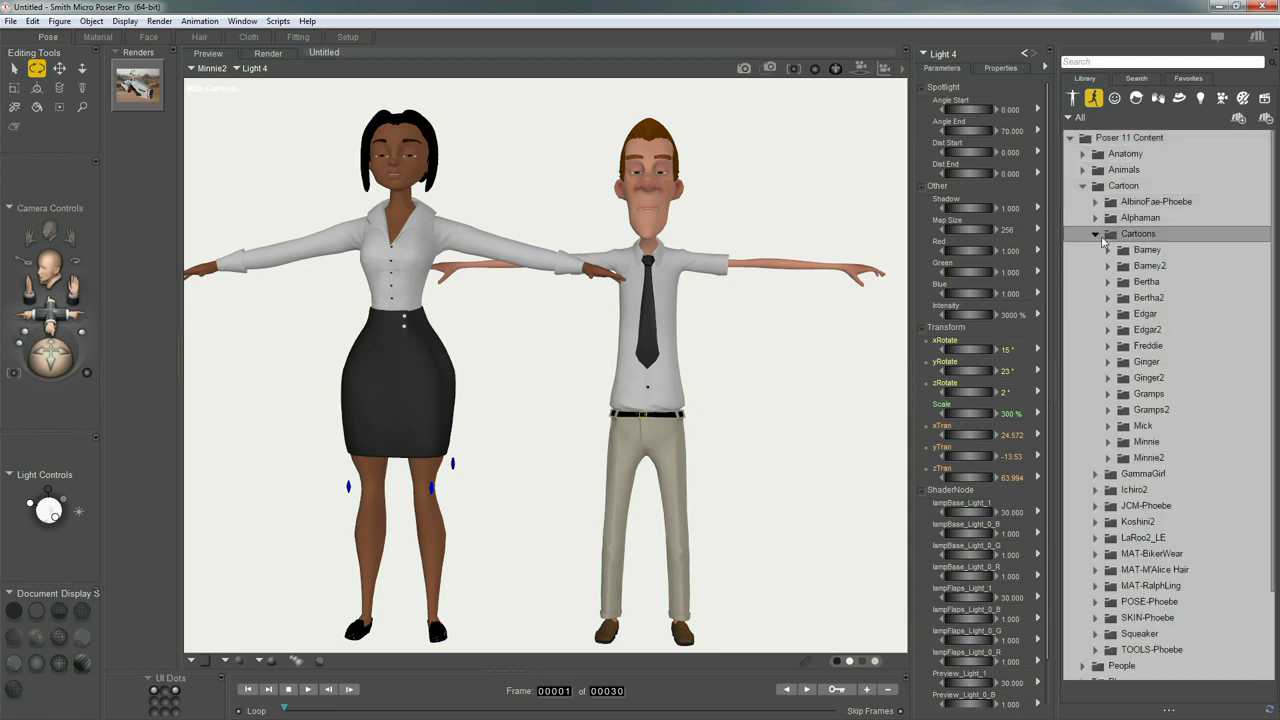
click(1108, 331)
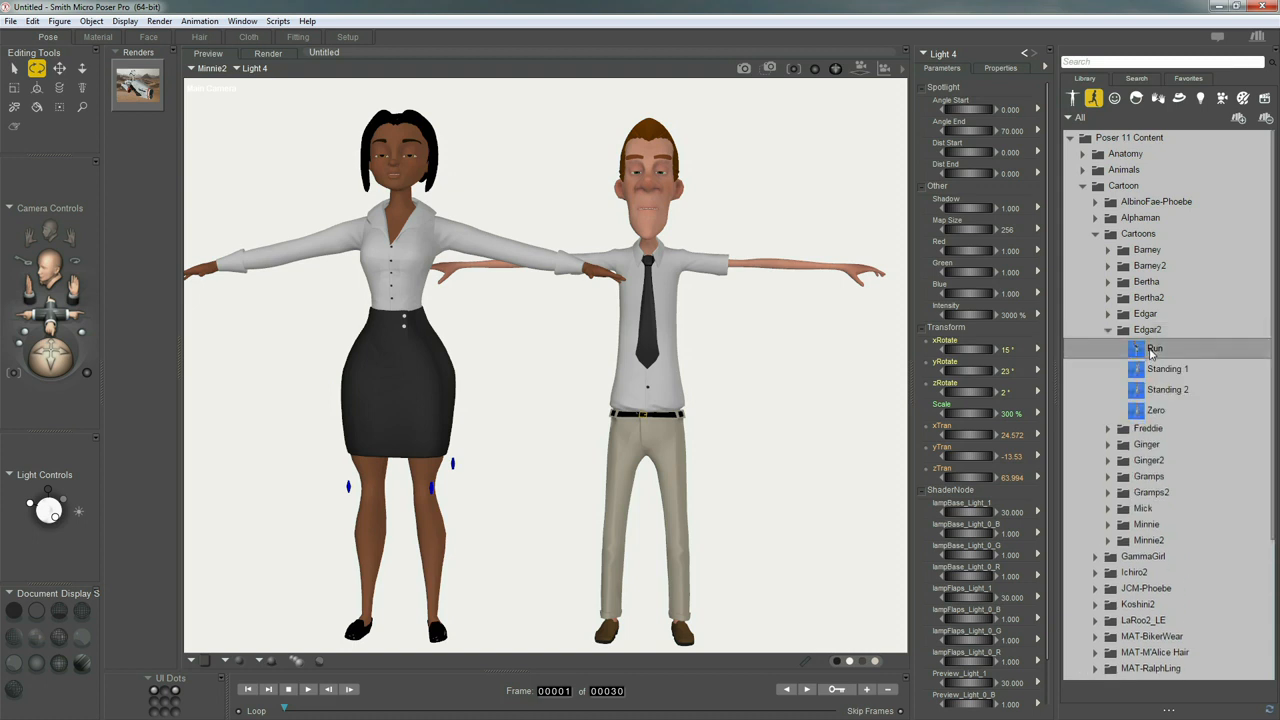
click(1143, 360)
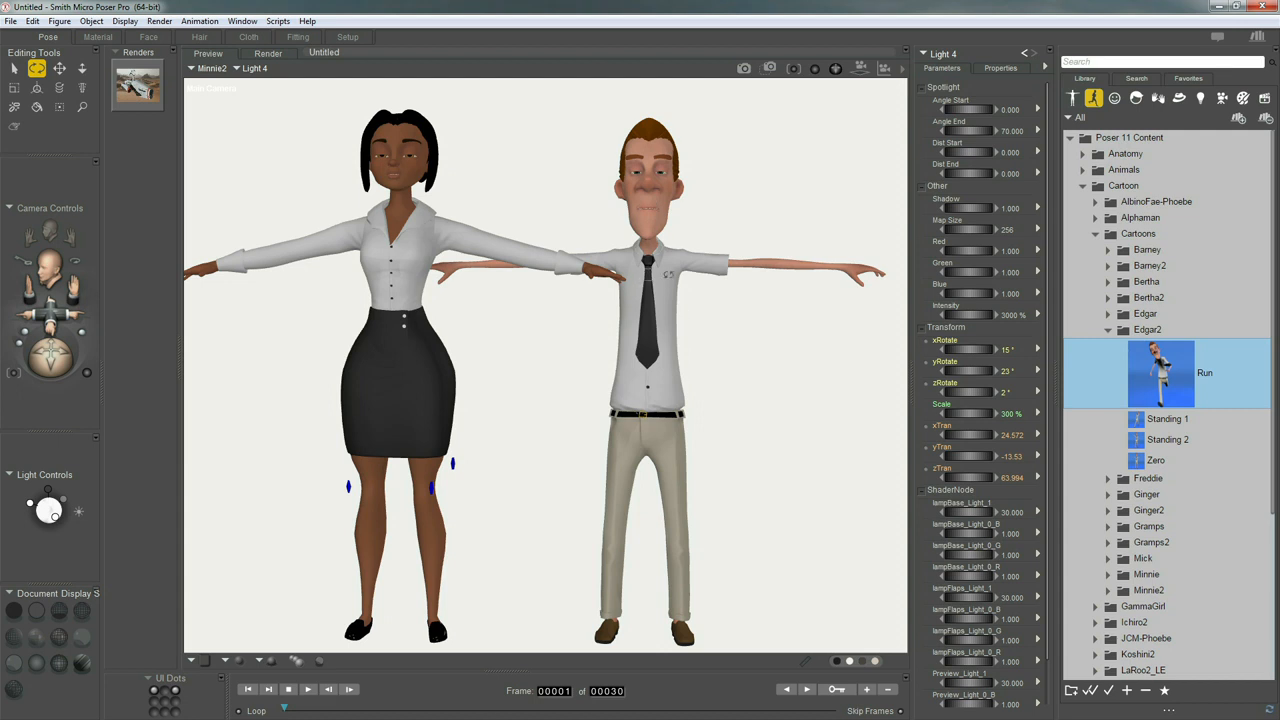
Hide the Edgar2Shirt garment through its visibility property and make it visible again
click(211, 68)
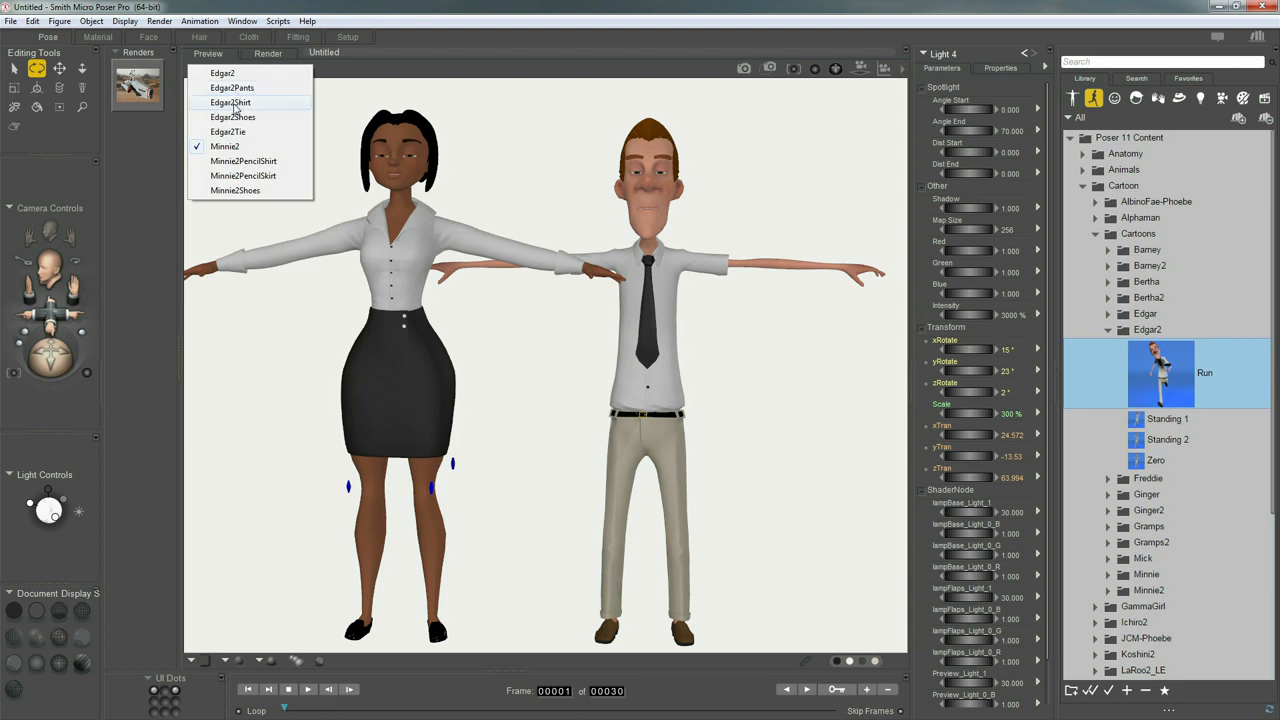
click(232, 103)
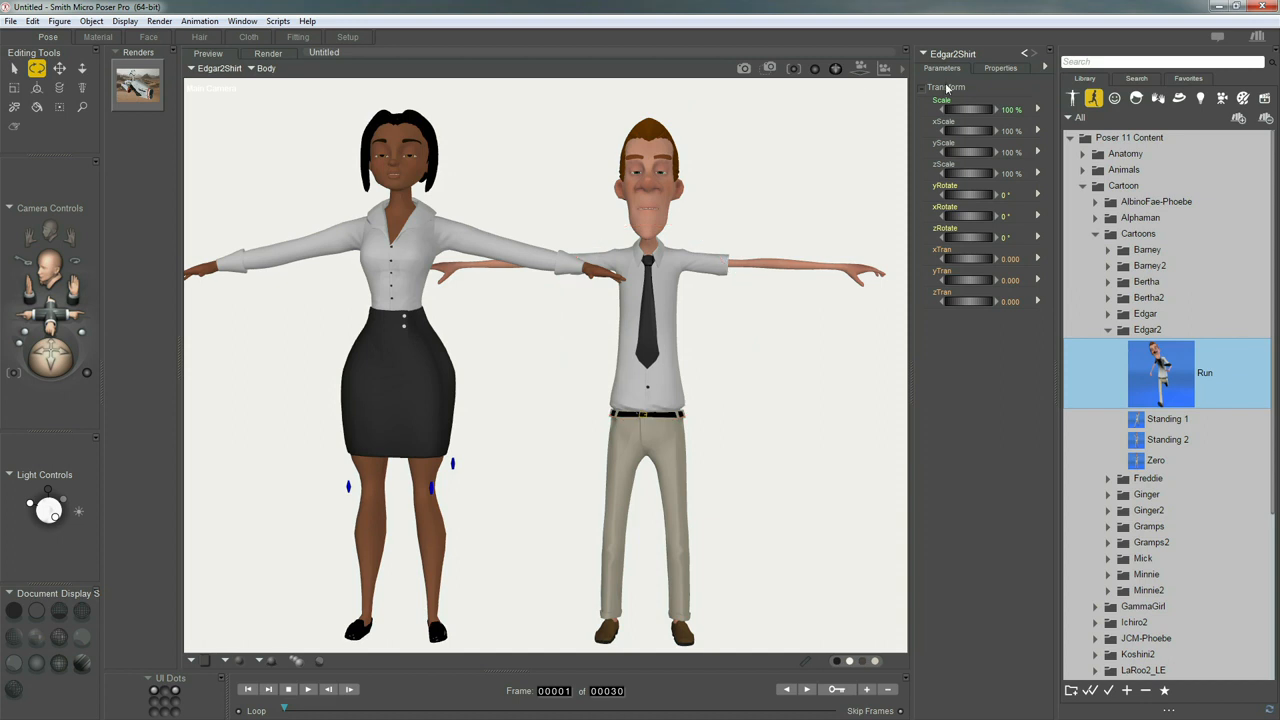
click(998, 68)
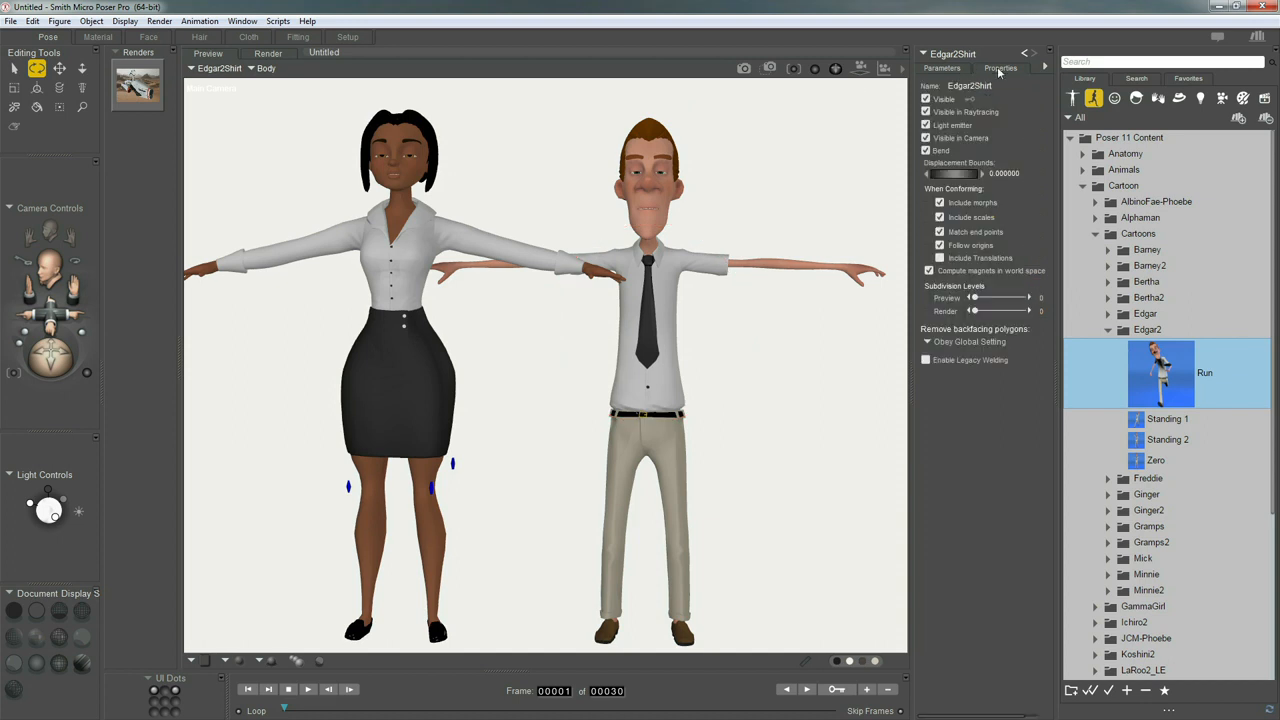
click(926, 99)
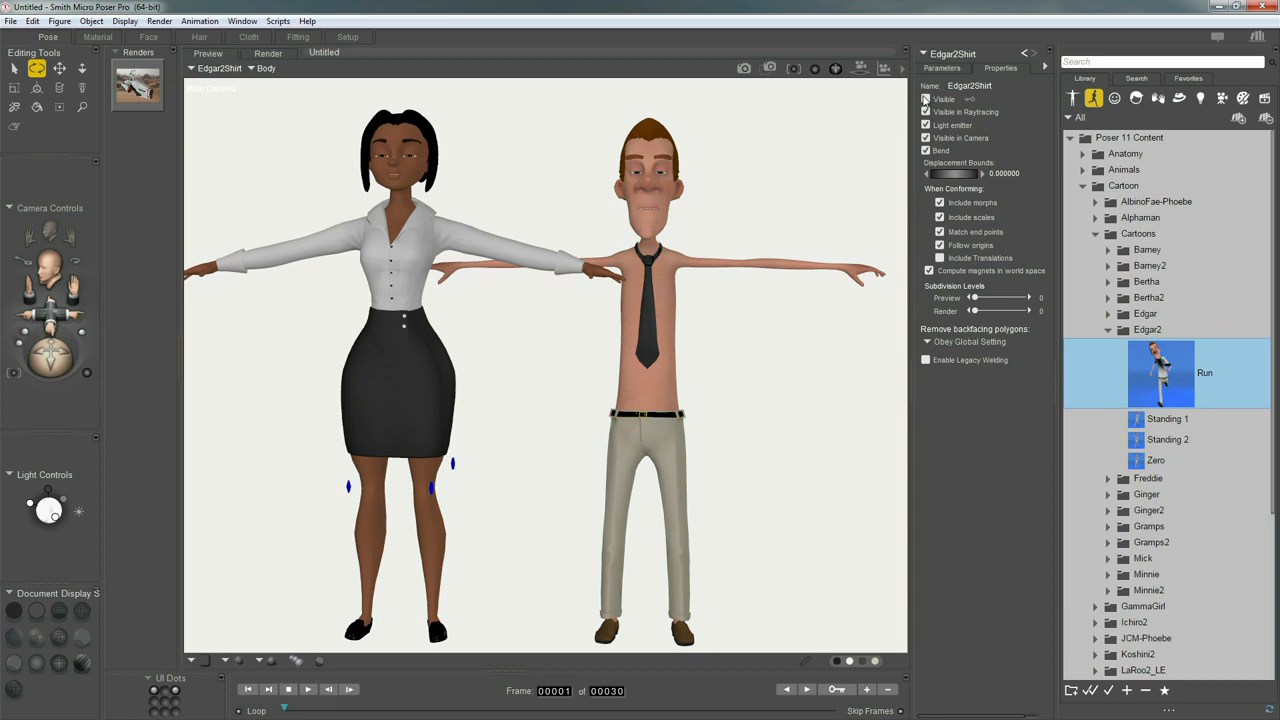
click(926, 99)
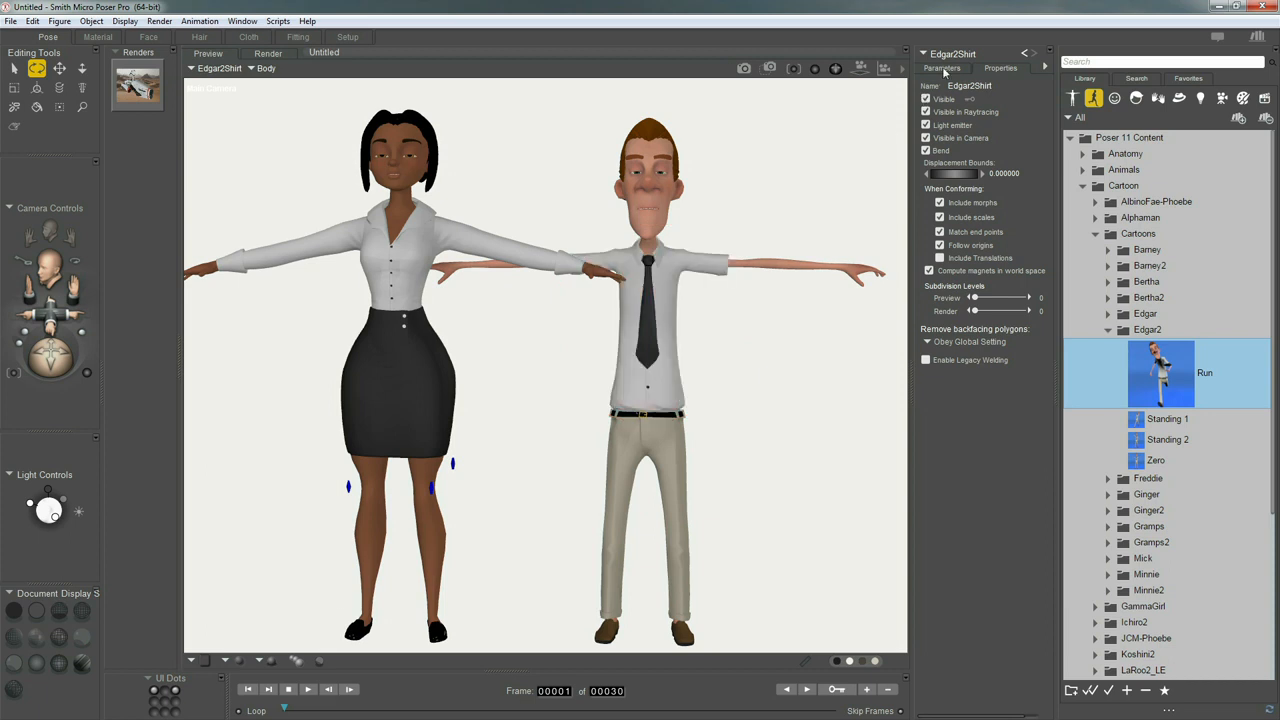
click(942, 67)
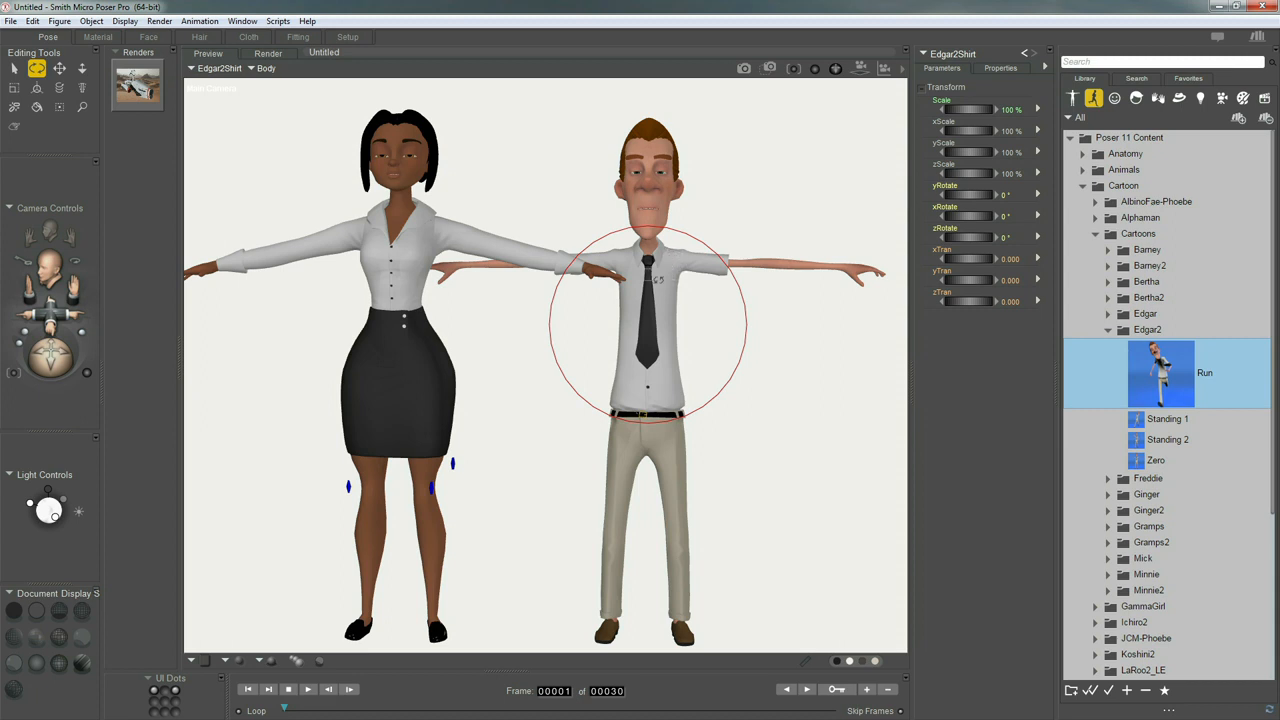
Make Edgar2 with its whole body the active figure and look through its list of body parts
click(222, 68)
click(222, 73)
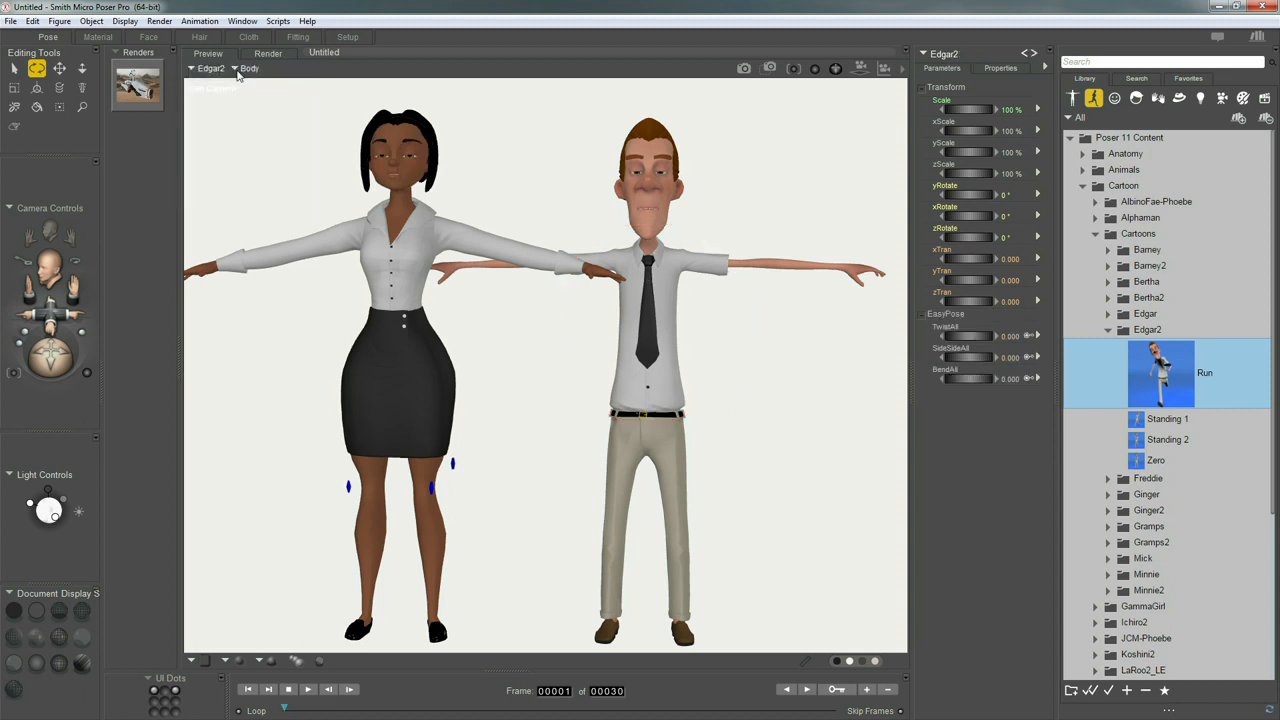
click(248, 70)
mouse_move(267, 90)
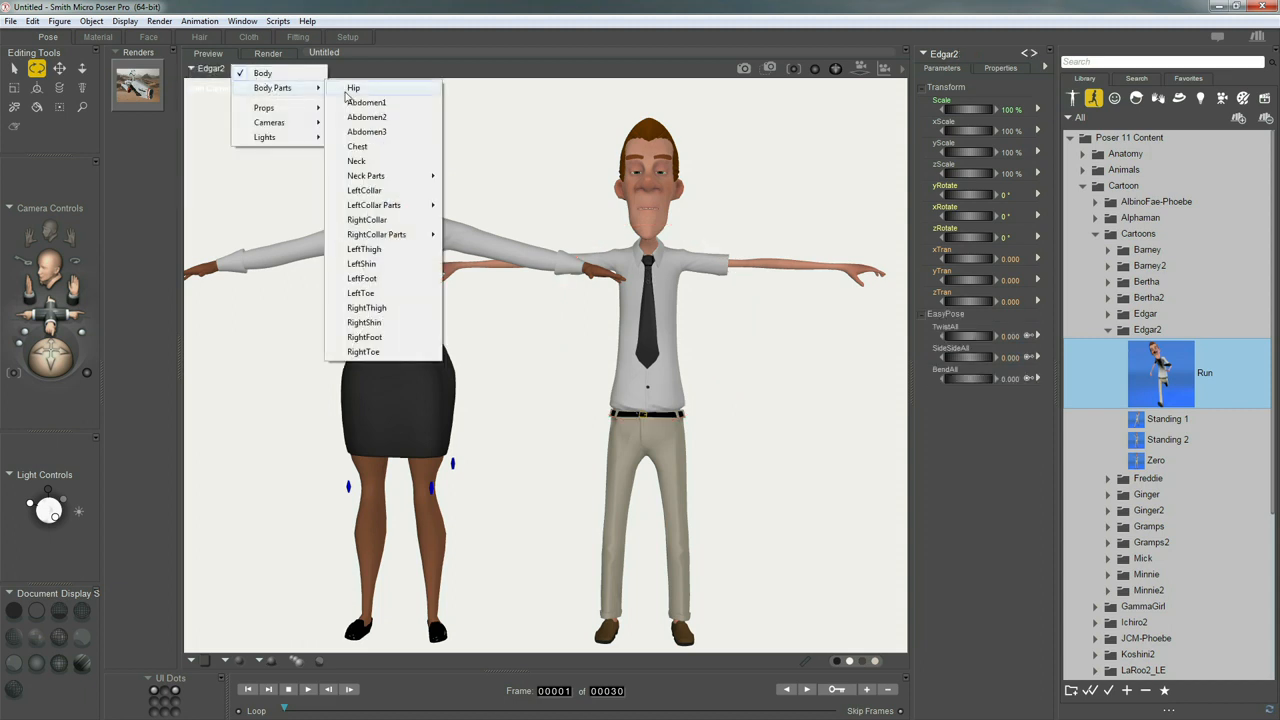
click(384, 77)
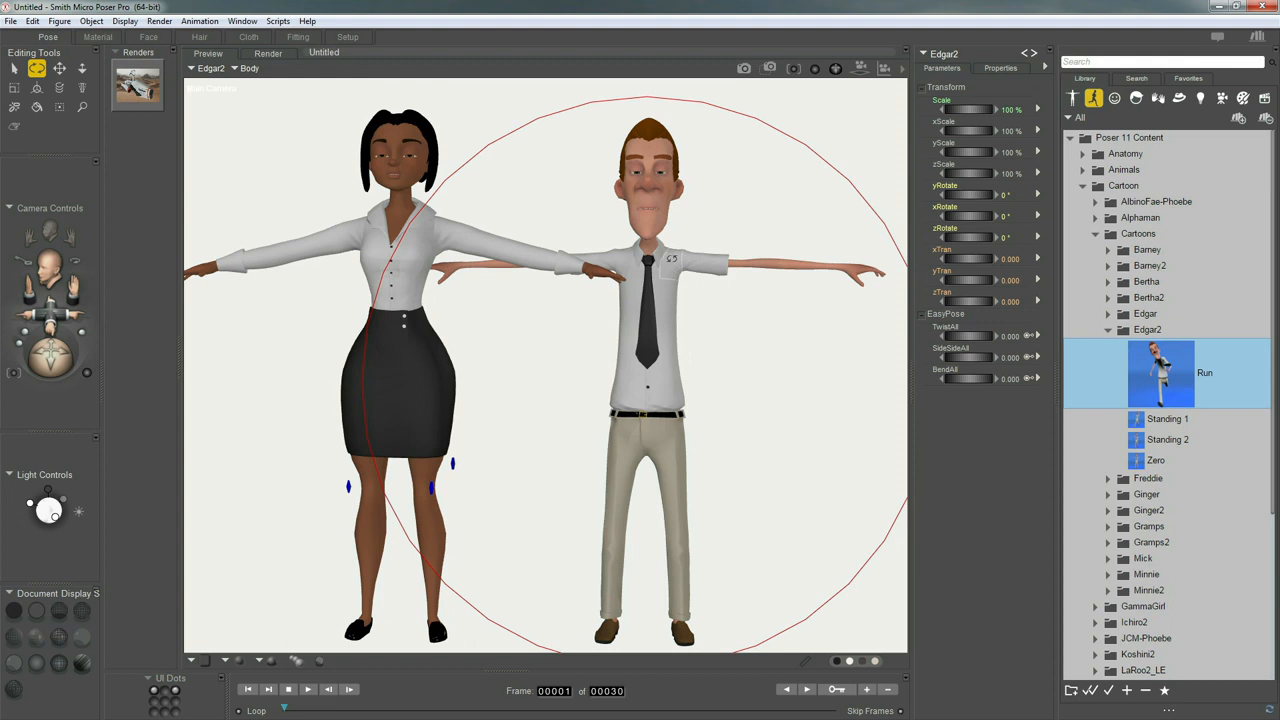
Select the LeftCollar belonging to Edgar2 beneath the shirt and apply the Run pose to the figure
right_click(673, 263)
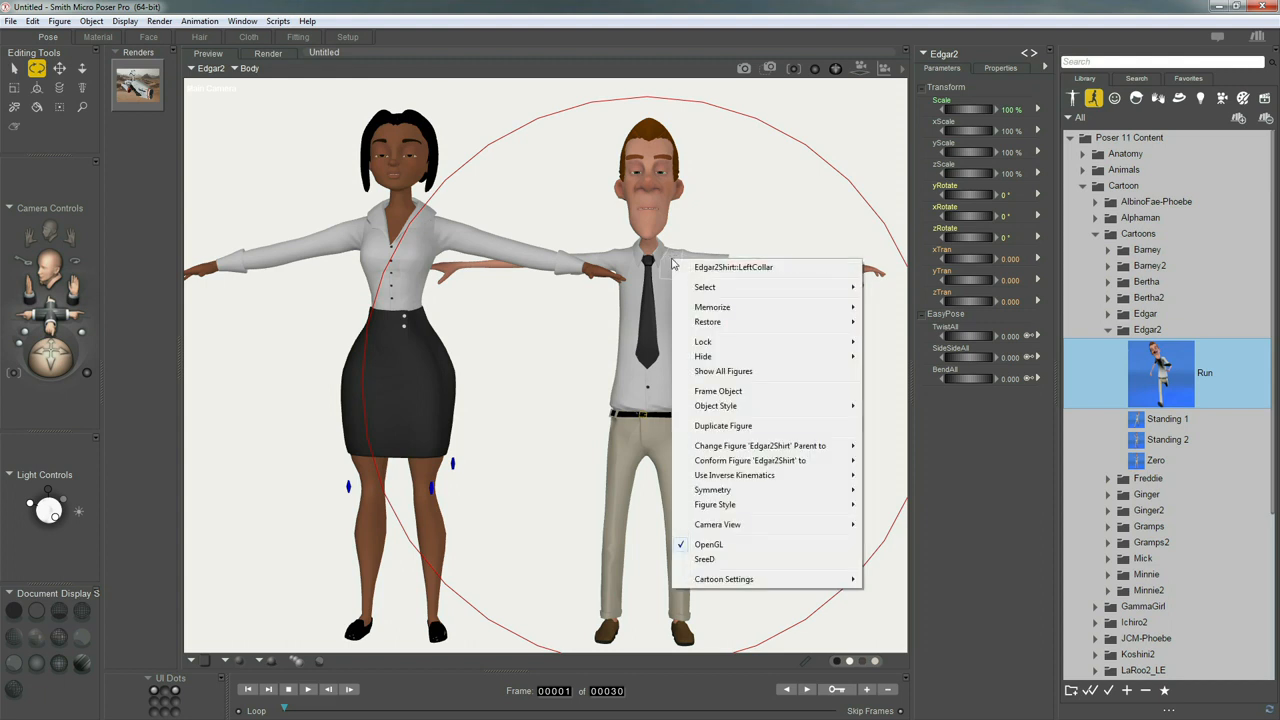
mouse_move(730, 291)
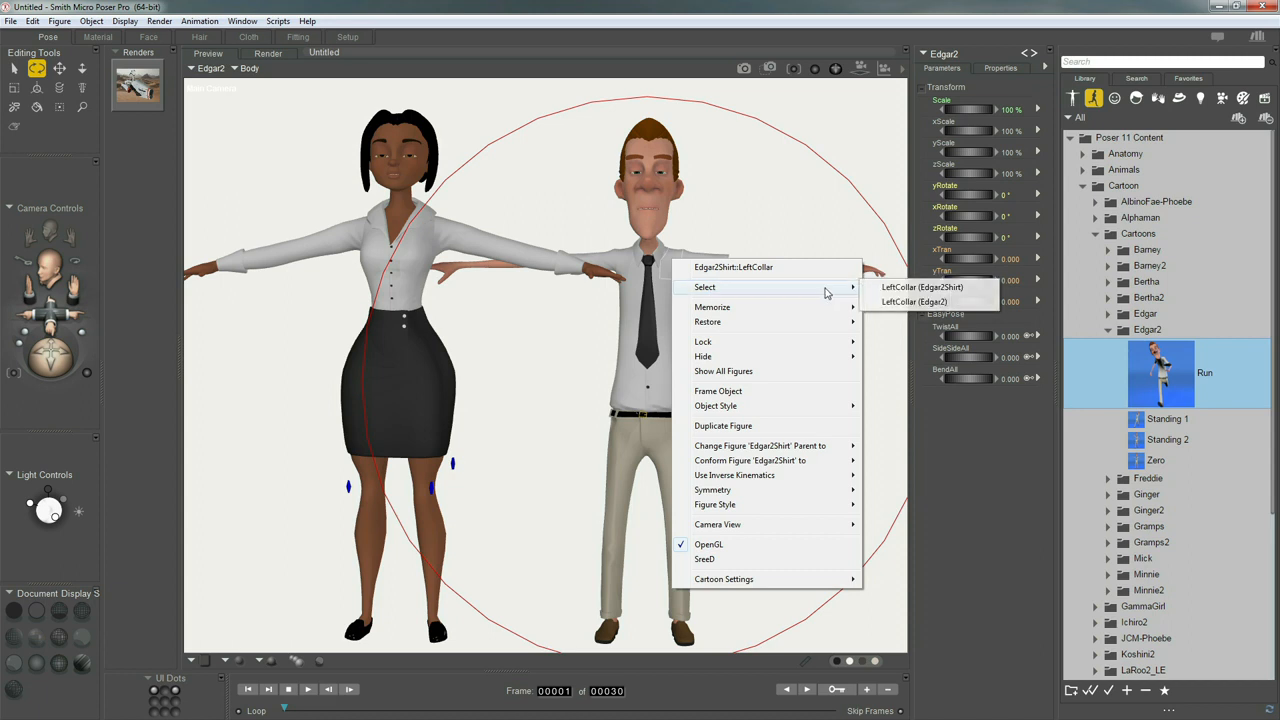
click(942, 303)
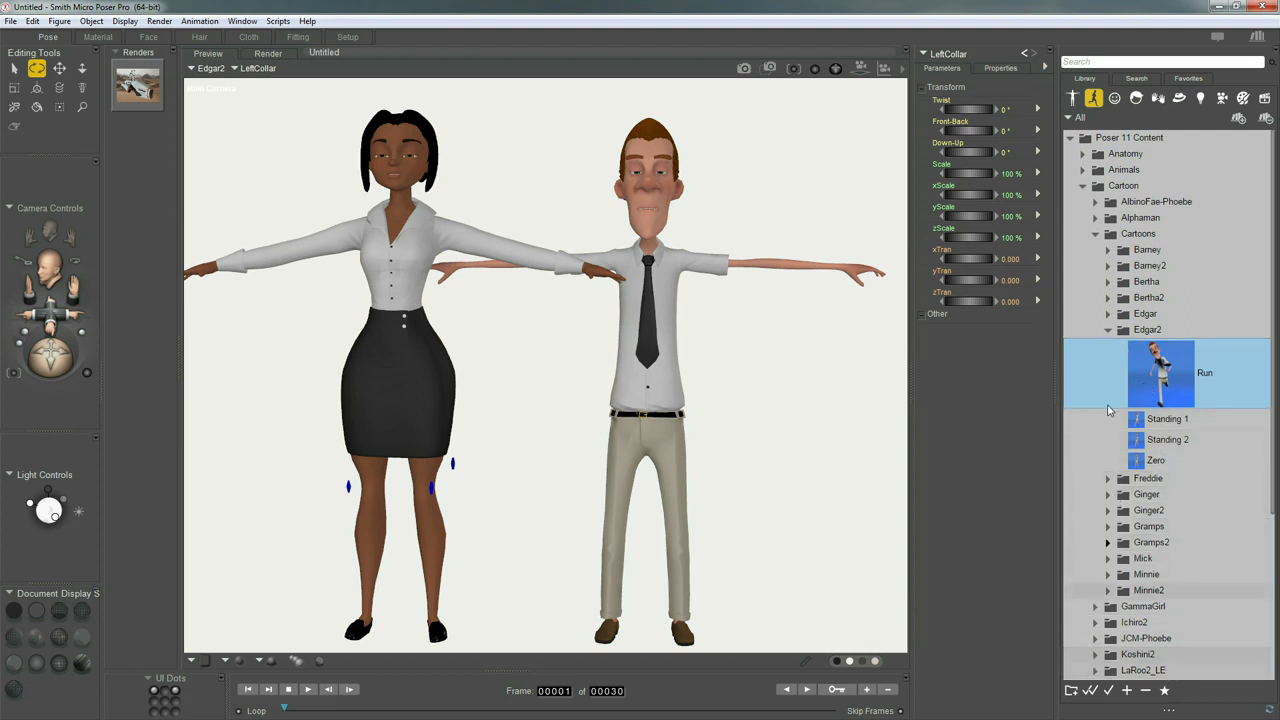
drag(1110, 373, 784, 270)
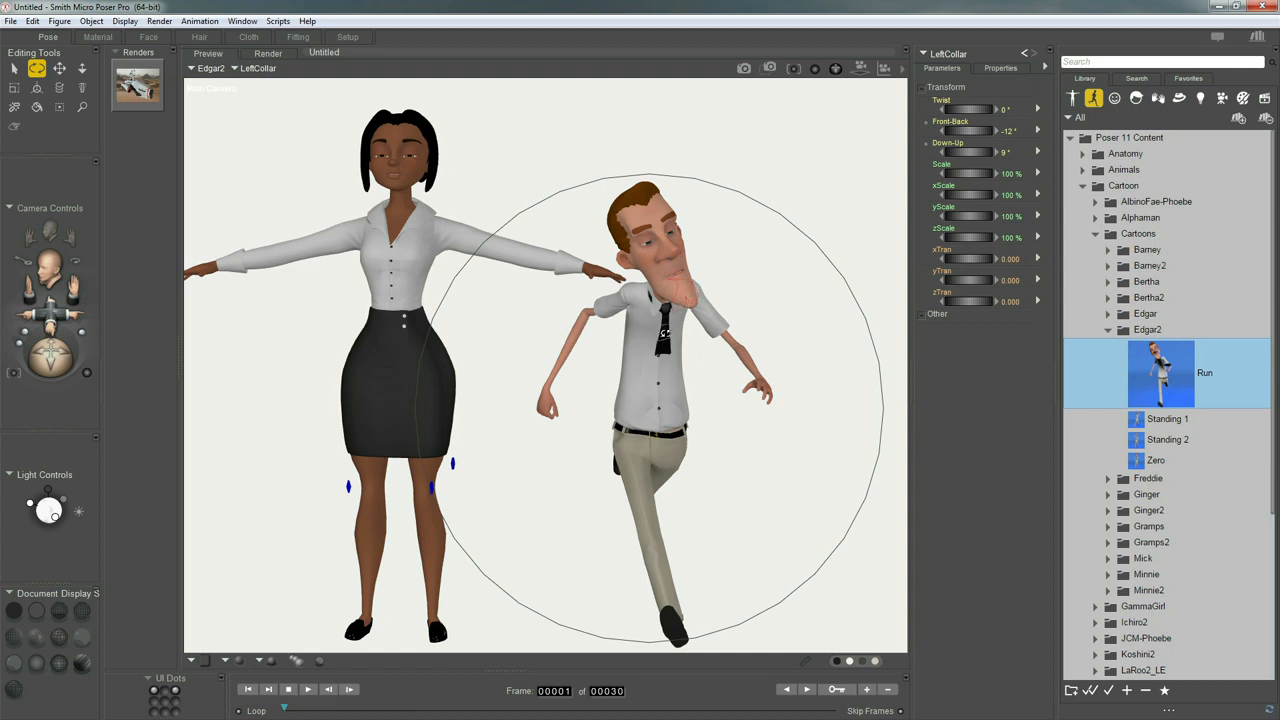
Swing the Edgar2Tie downward across the shirt, posing the Tie3 segment at about 33° twist, -44° side-side and -33° bend
click(665, 344)
mouse_move(665, 344)
mouse_down()
mouse_move(648, 380)
mouse_move(650, 352)
mouse_move(675, 362)
mouse_move(657, 362)
mouse_up()
click(659, 346)
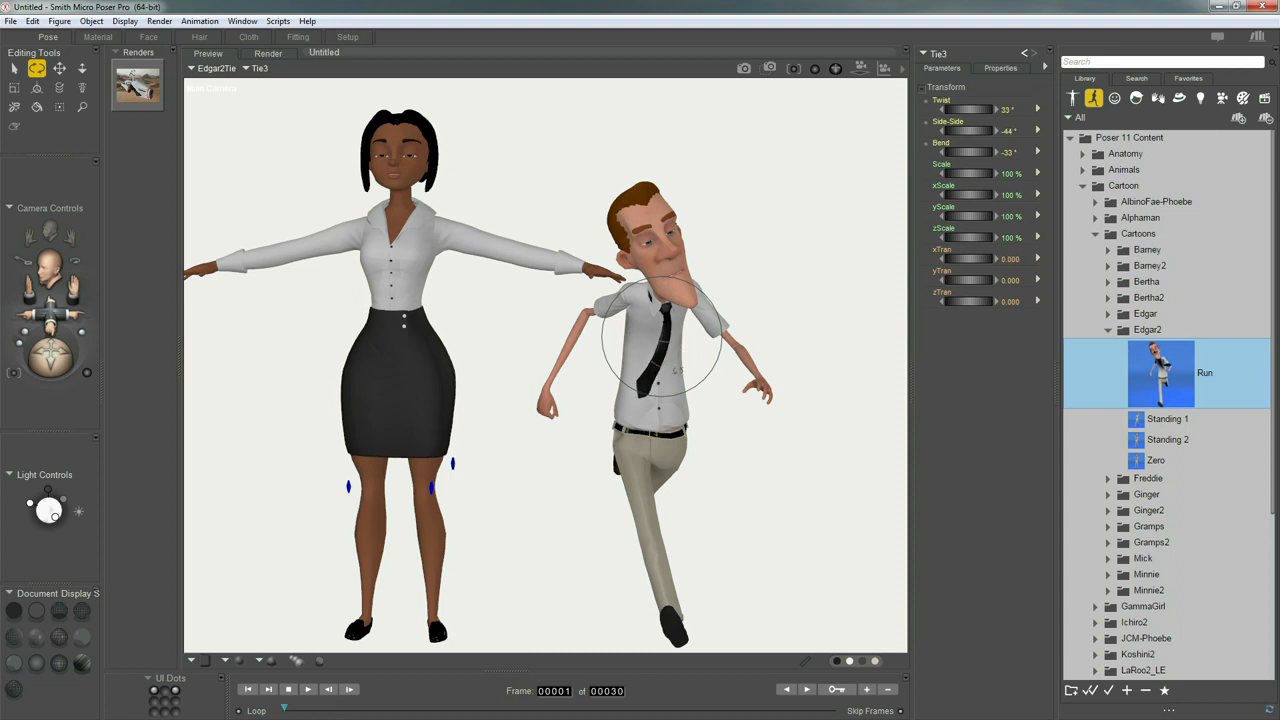
Select the whole Edgar2 body and set its Y rotation to -45°
click(745, 365)
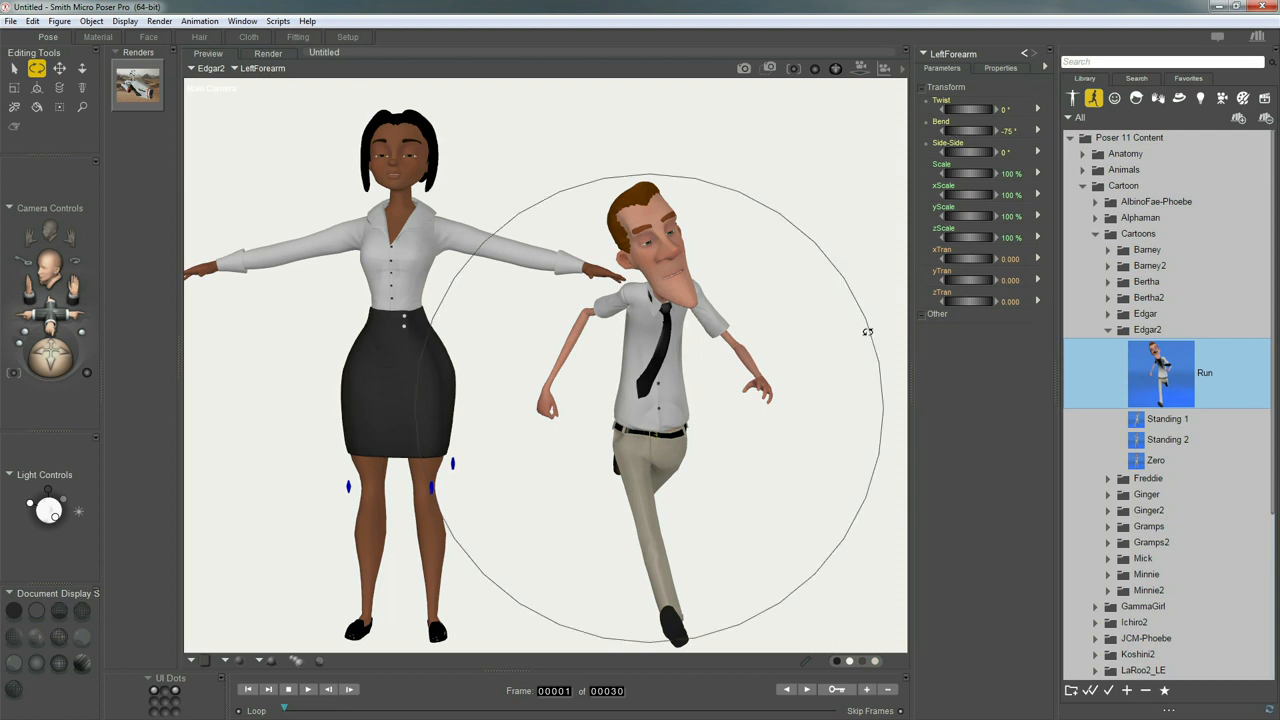
click(868, 331)
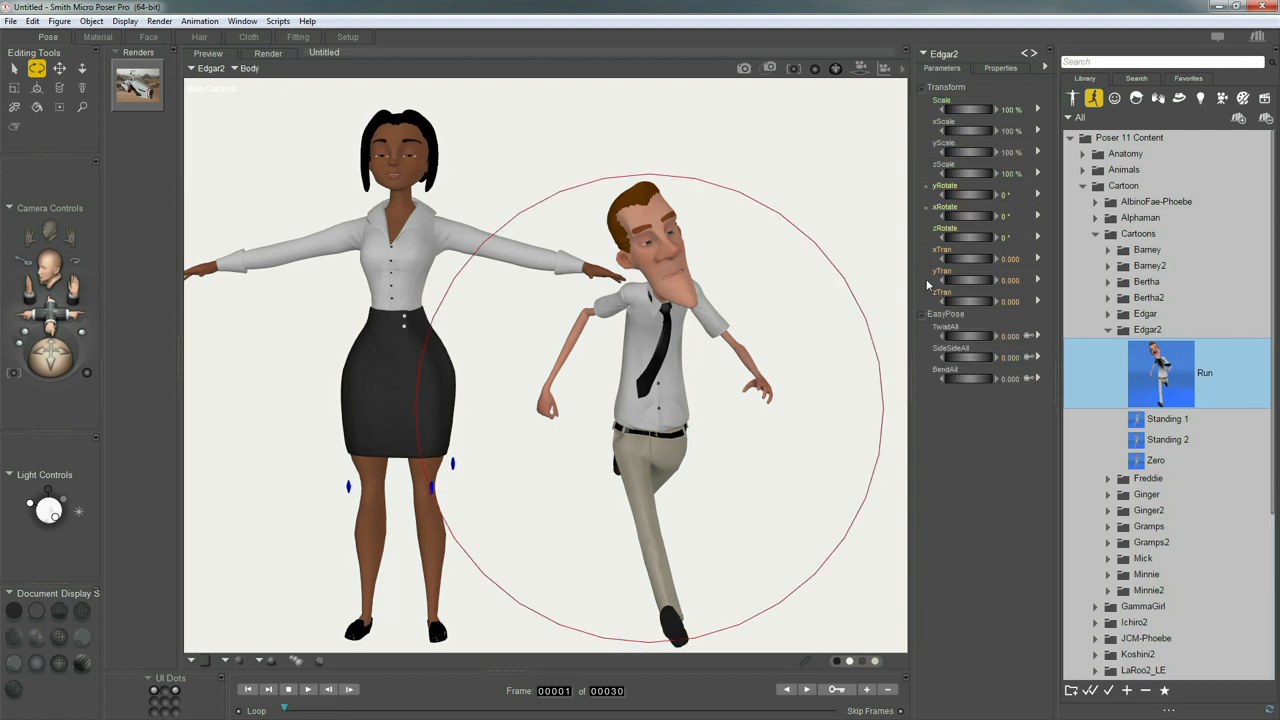
drag(968, 195, 940, 200)
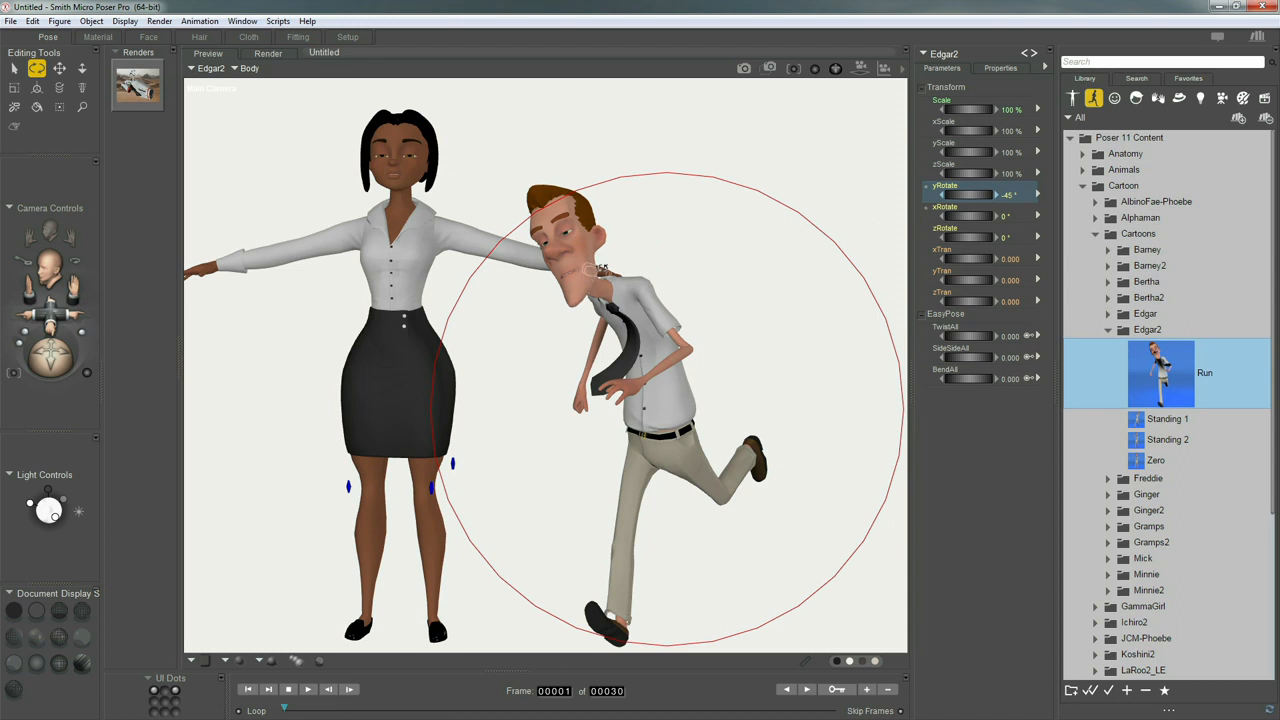
Raise Edgar2's neck and head, and rotate the left shoulder to about -21° twist, -18° front-back and -45° down-up
drag(596, 291, 625, 284)
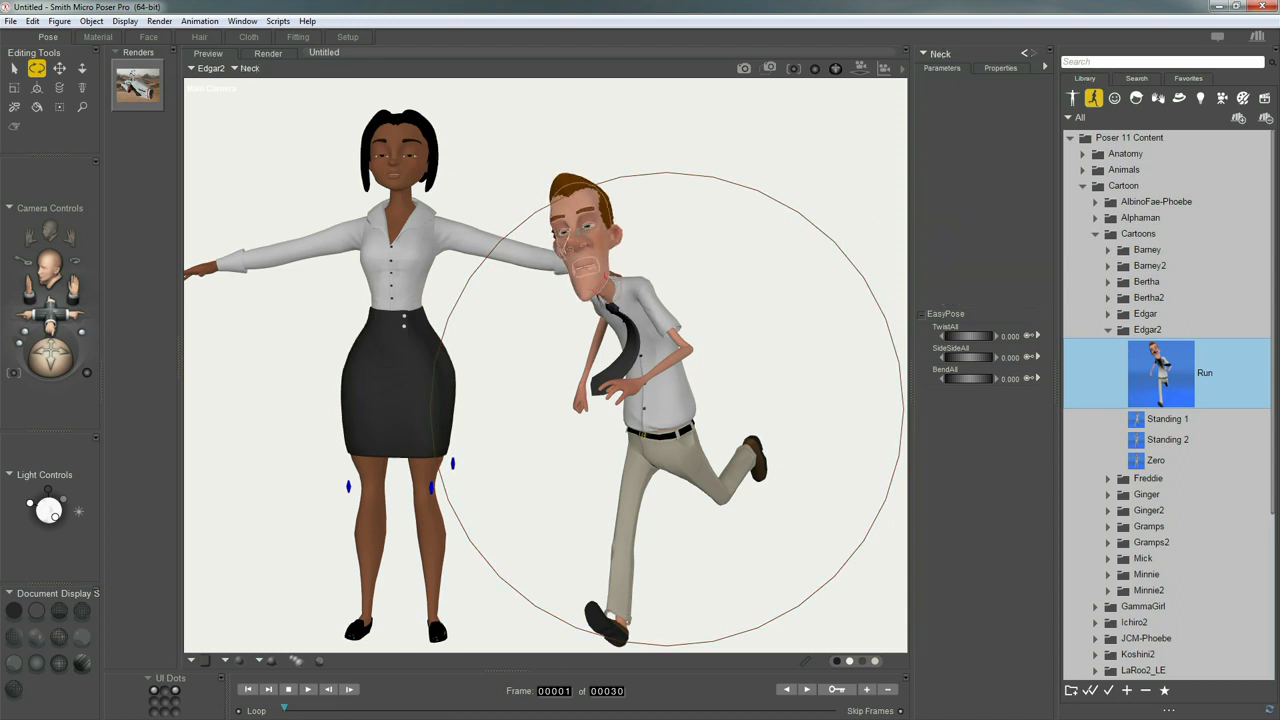
drag(582, 211, 598, 208)
click(598, 208)
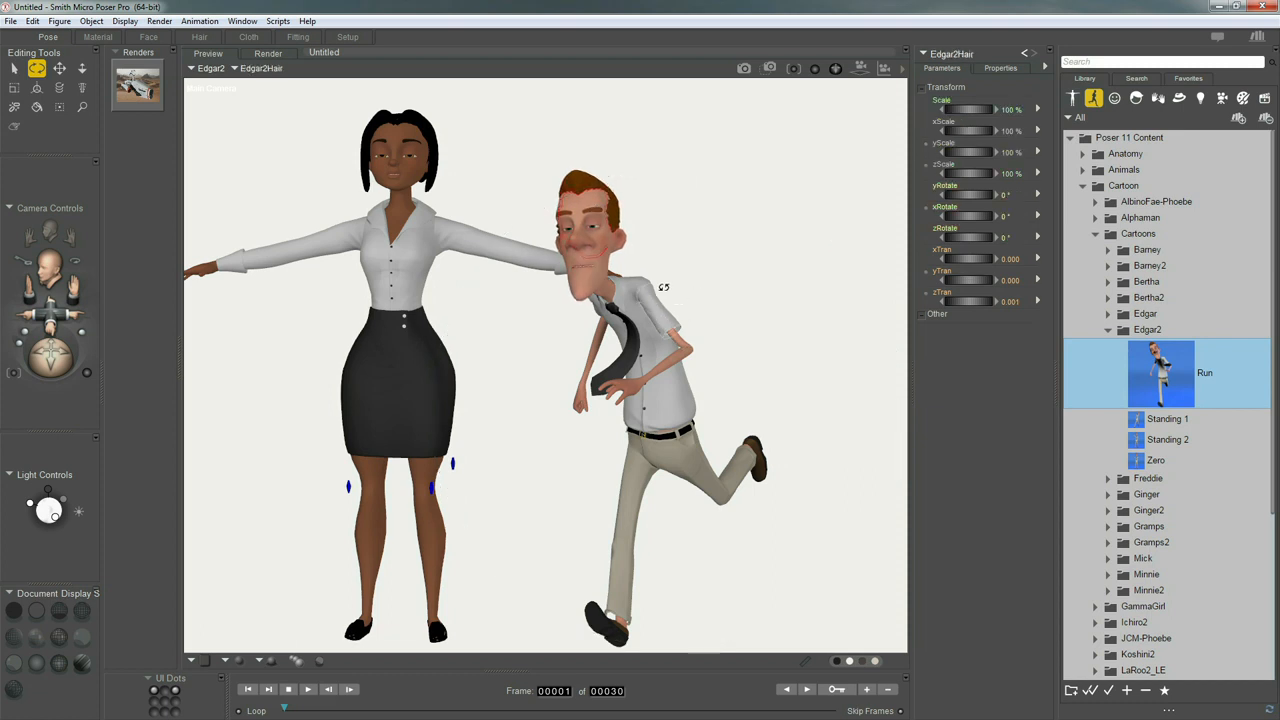
mouse_move(665, 320)
mouse_down()
mouse_move(686, 277)
mouse_move(677, 312)
mouse_up()
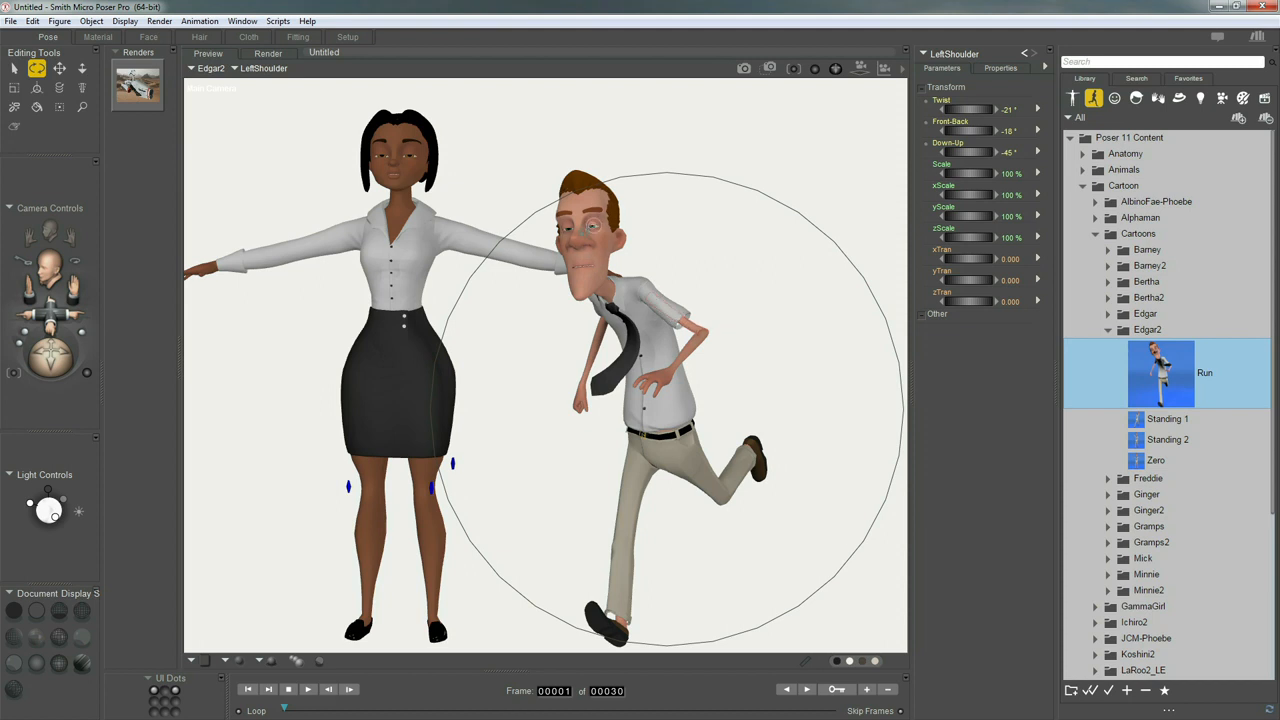
Select Edgar2's head and open the Edgar2 folder of the Cartoon Expressions in the expression library
click(598, 240)
click(923, 318)
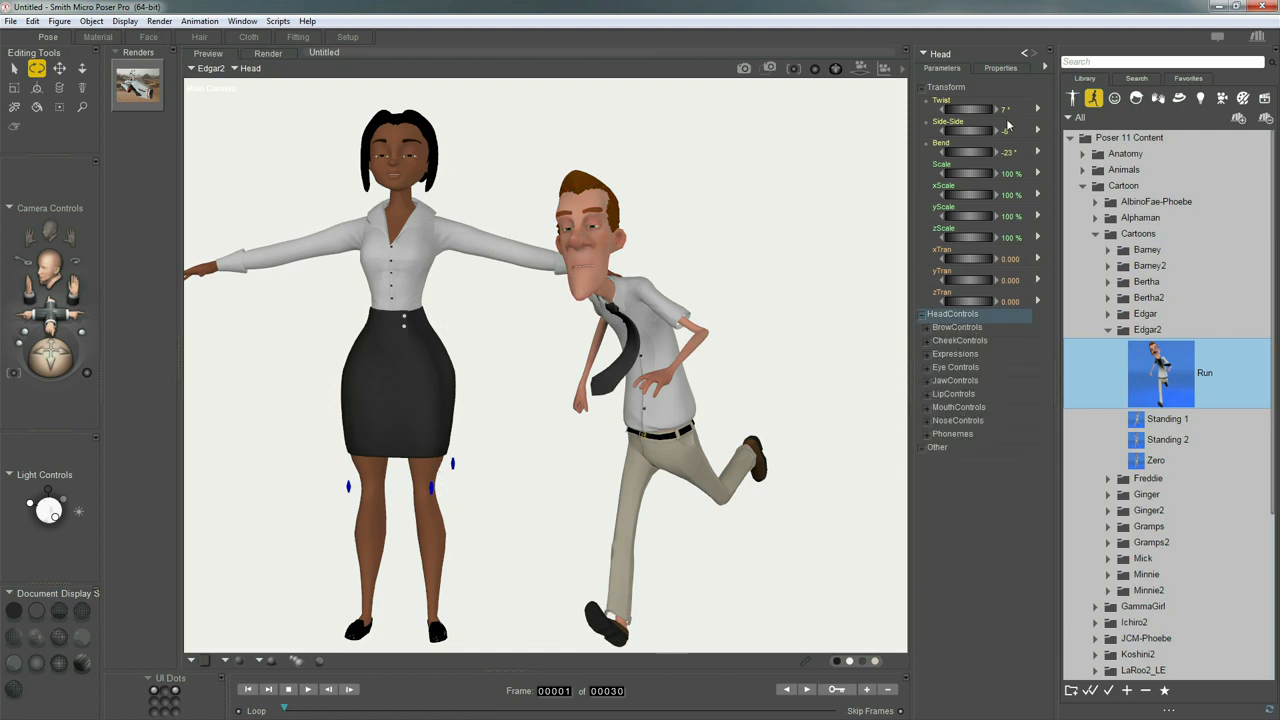
click(1116, 100)
click(1084, 142)
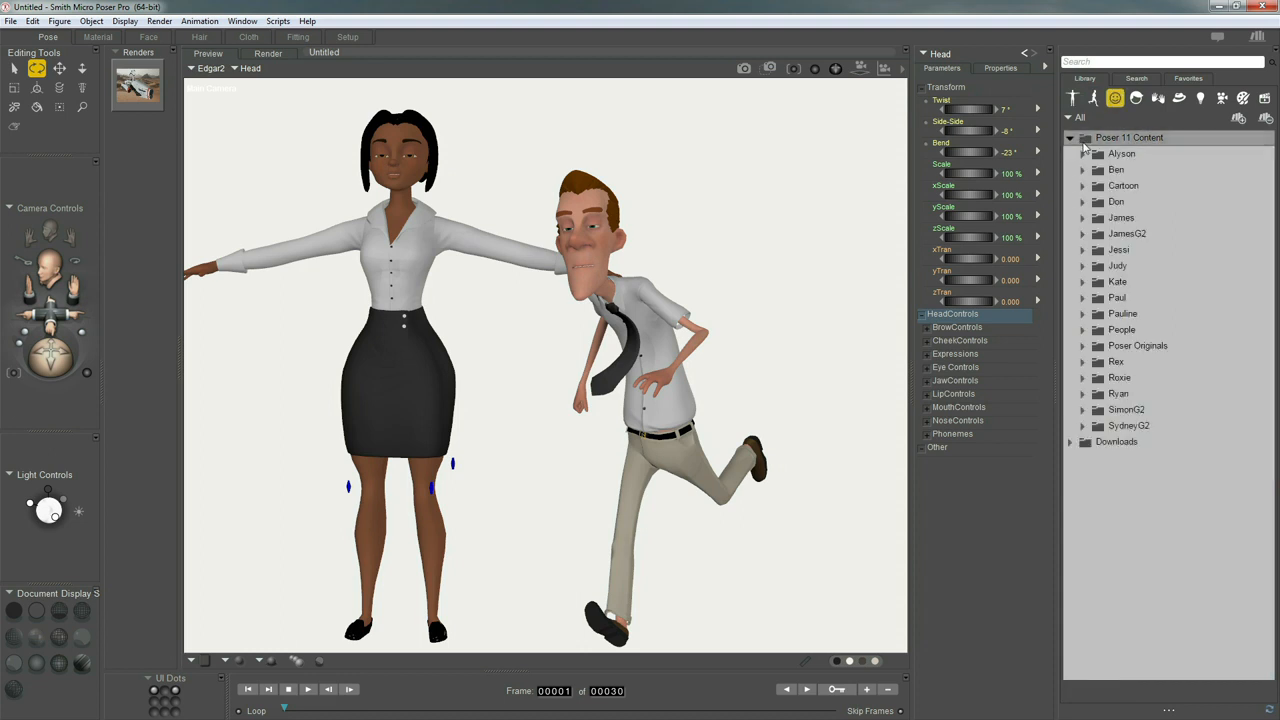
click(1084, 187)
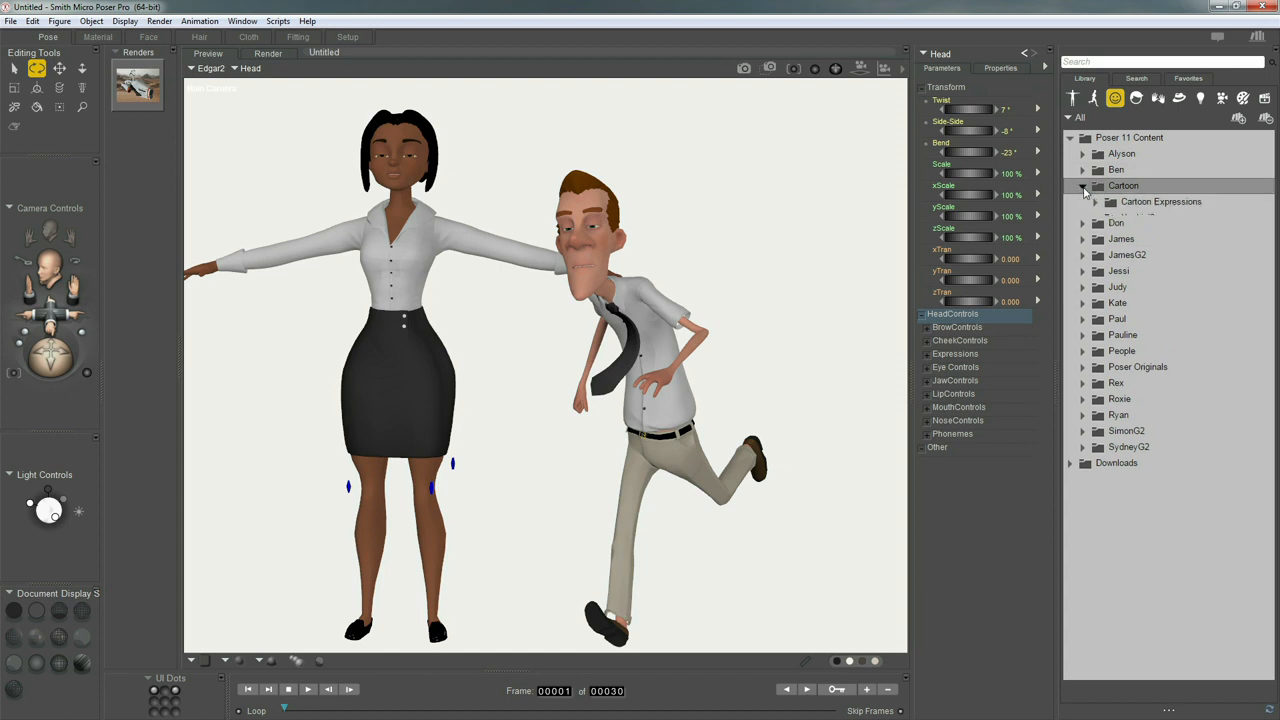
click(1095, 202)
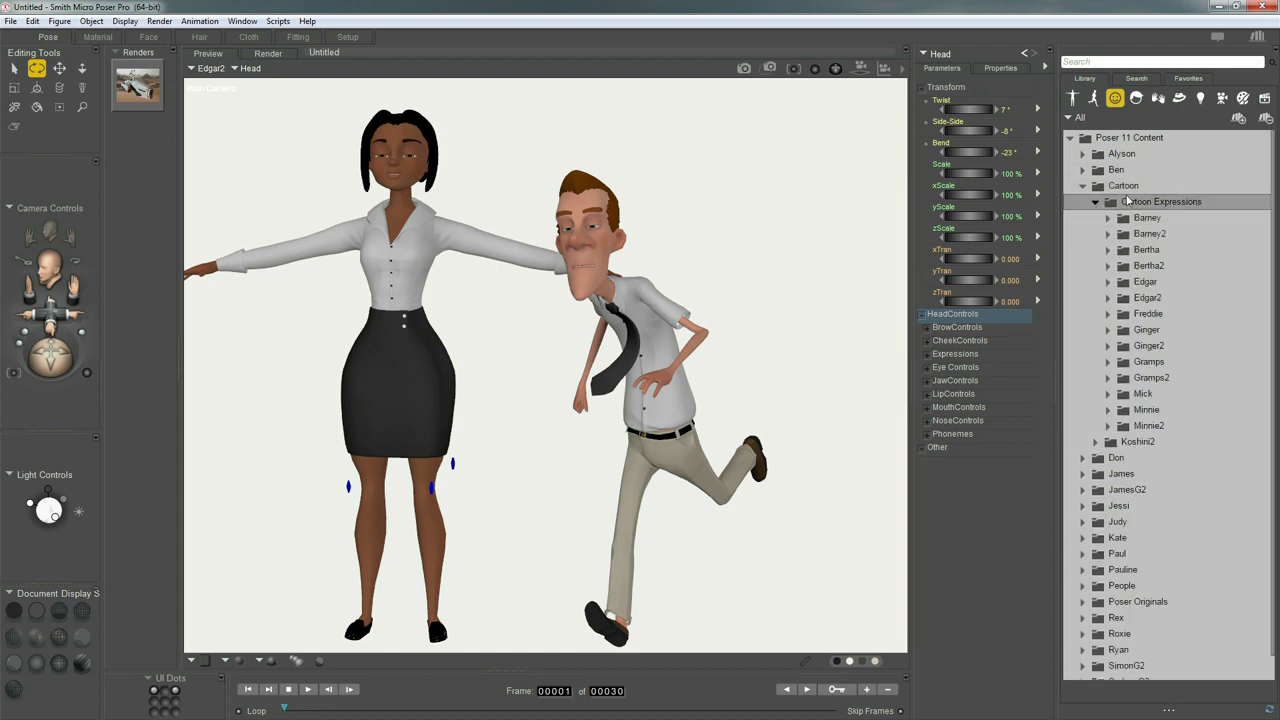
click(1109, 298)
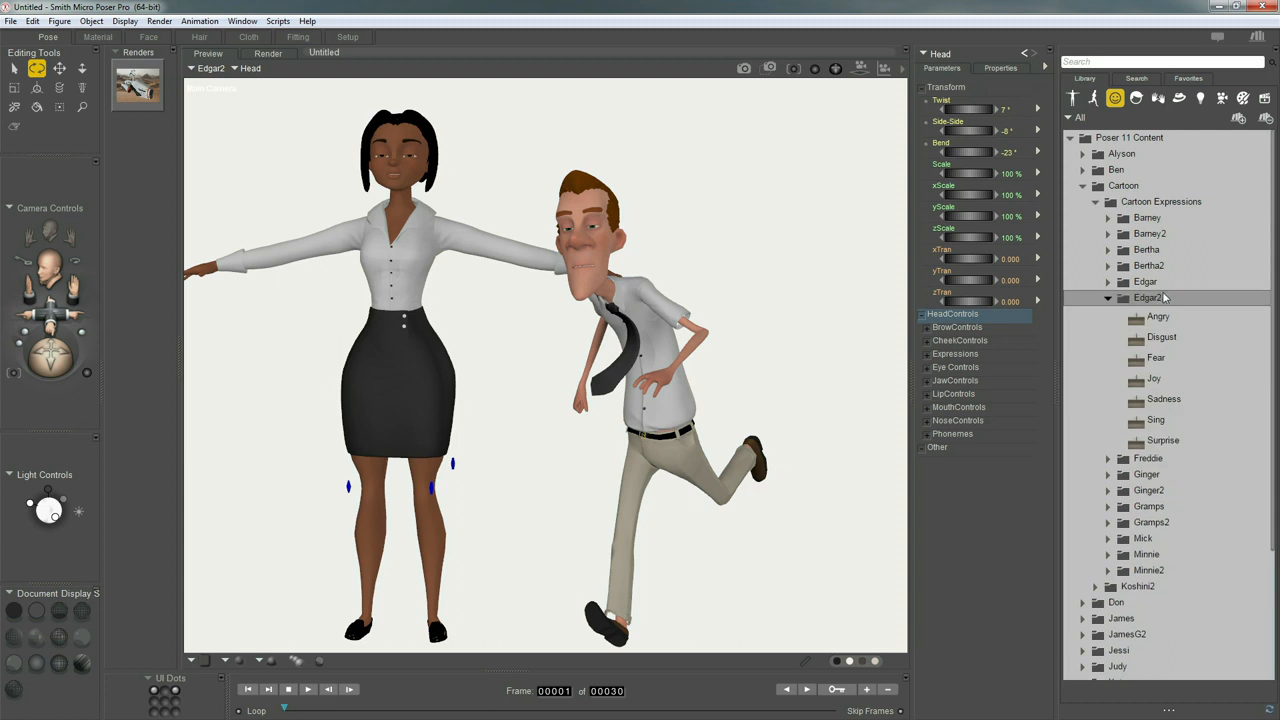
Try the Joy and Fear expressions on Edgar2's face and settle on Surprise
double_click(1152, 385)
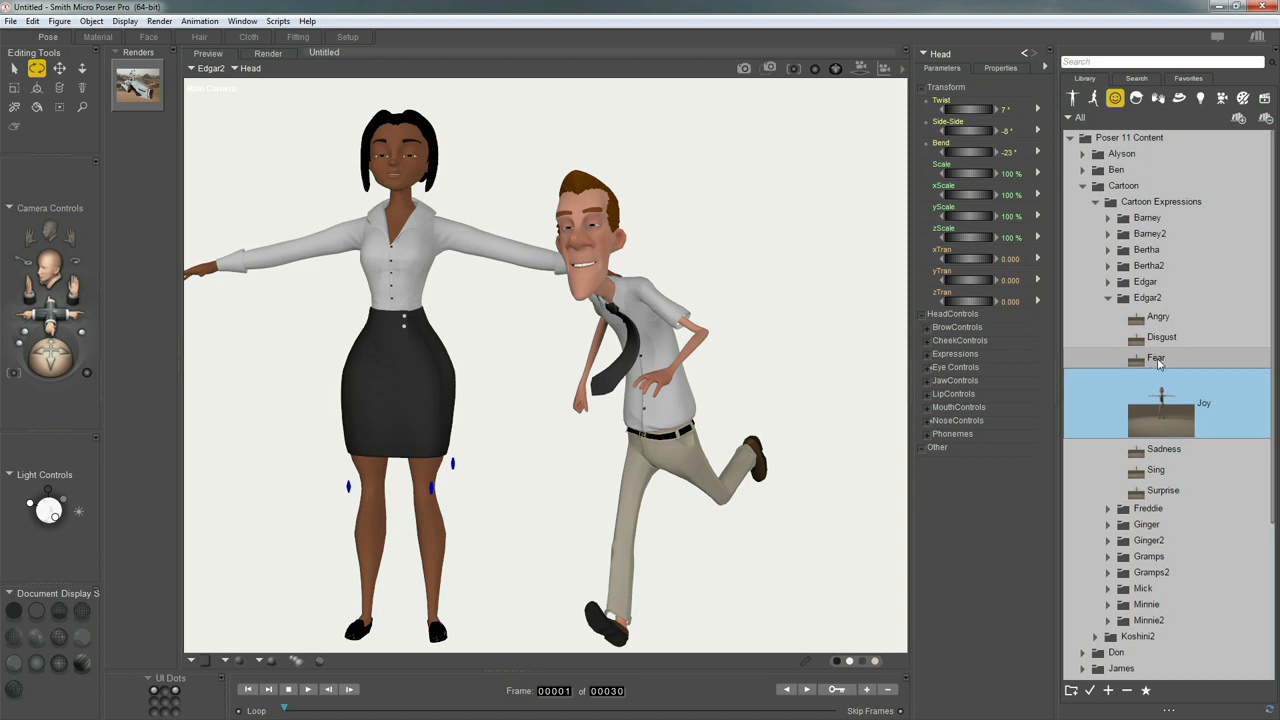
double_click(1155, 358)
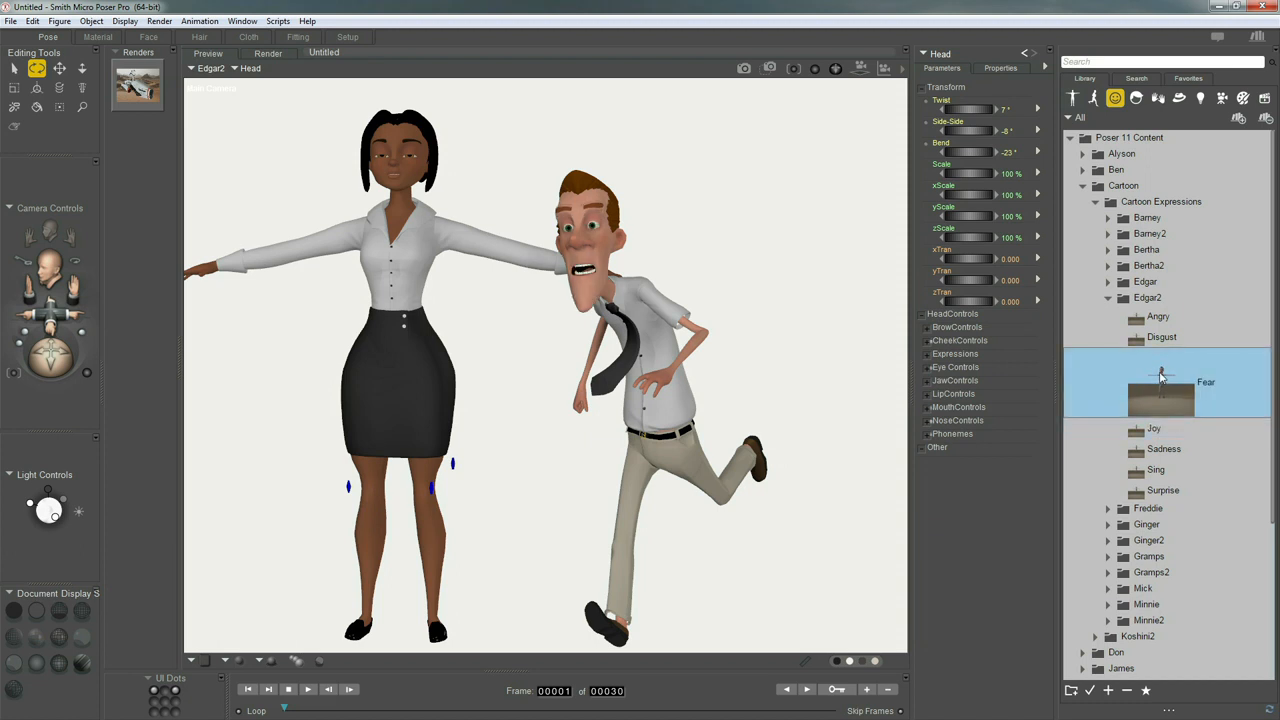
double_click(1150, 490)
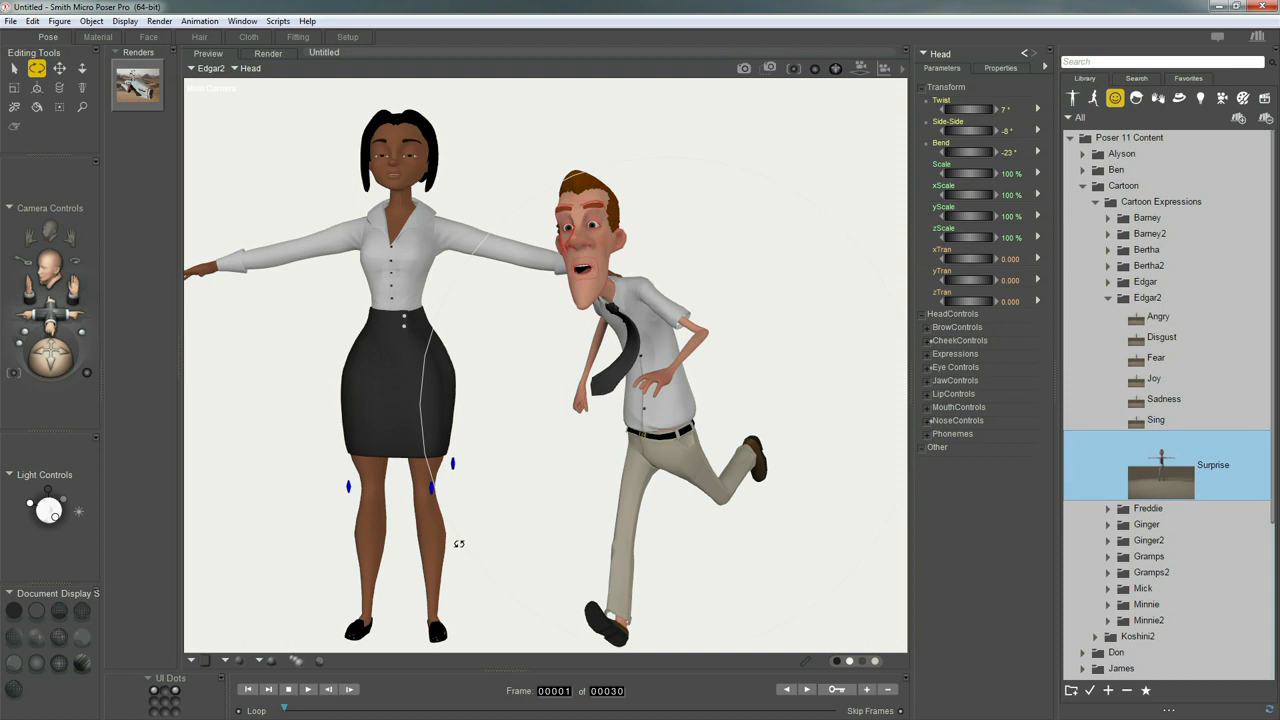
Make Minnie2 the active figure, try her Surprise expression and replace it with Joy from her Cartoon Expressions folder
click(436, 541)
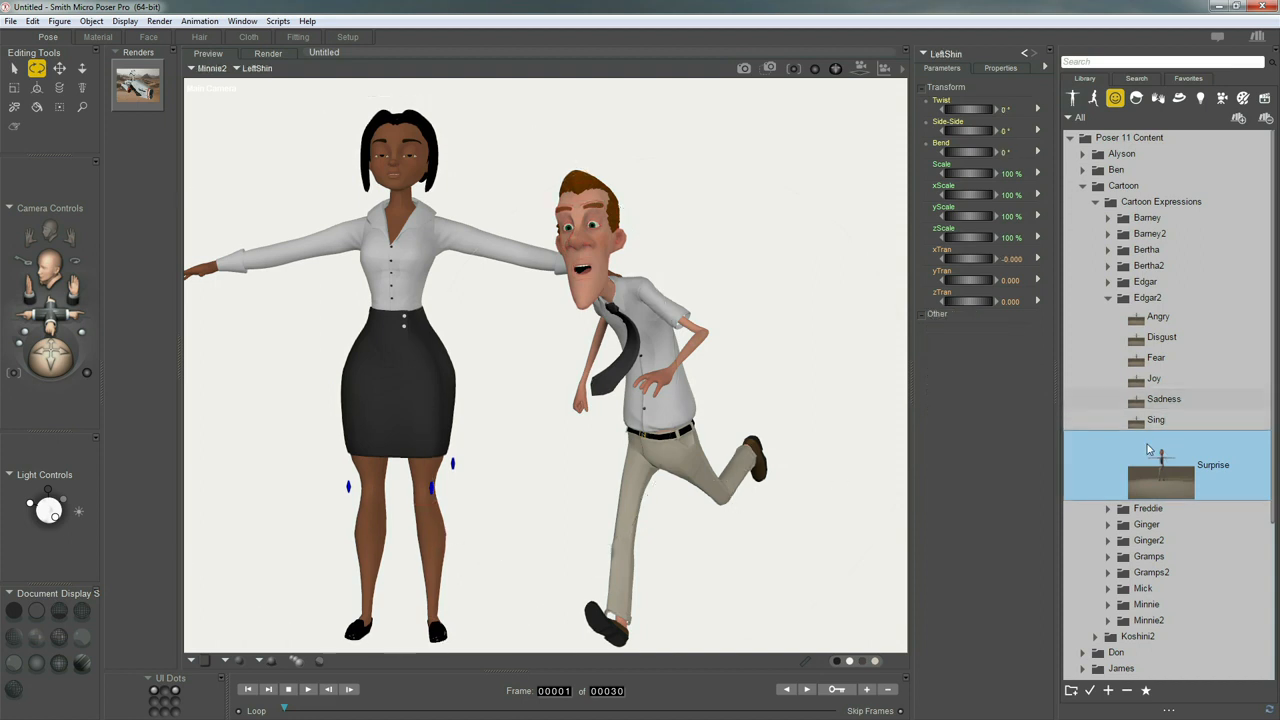
key(t)
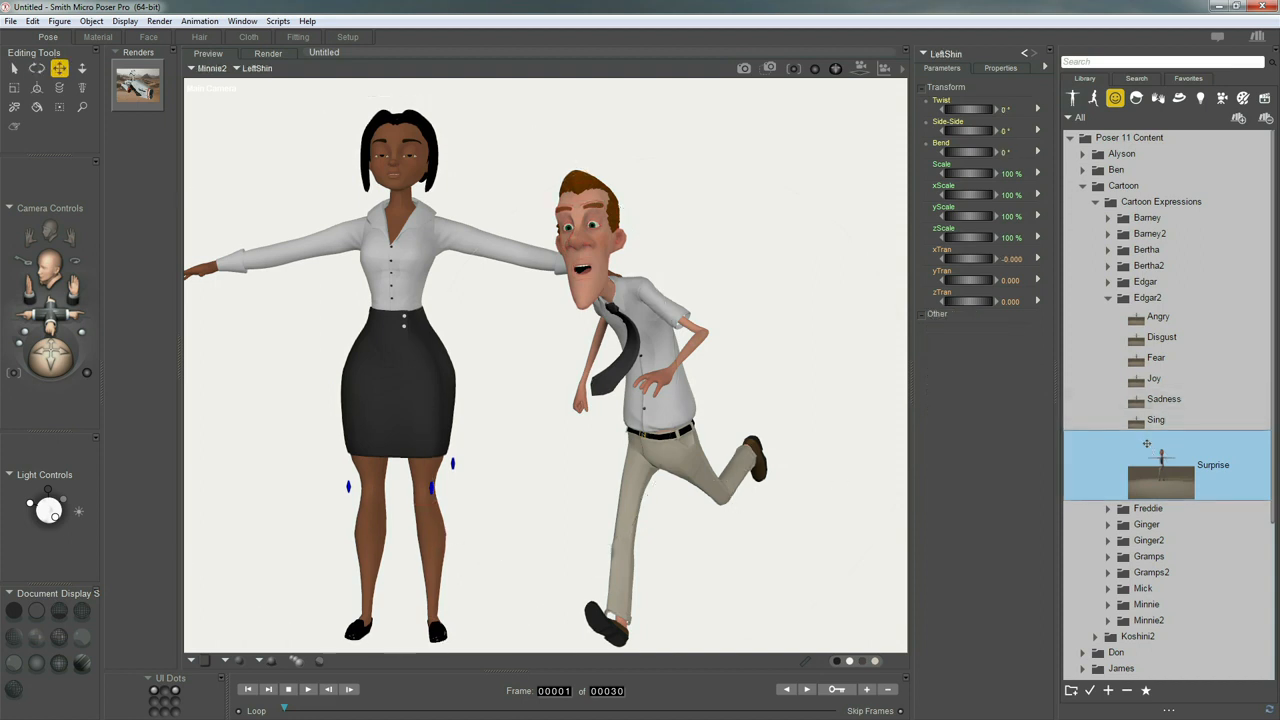
click(1108, 620)
scroll(1151, 665, down, 3)
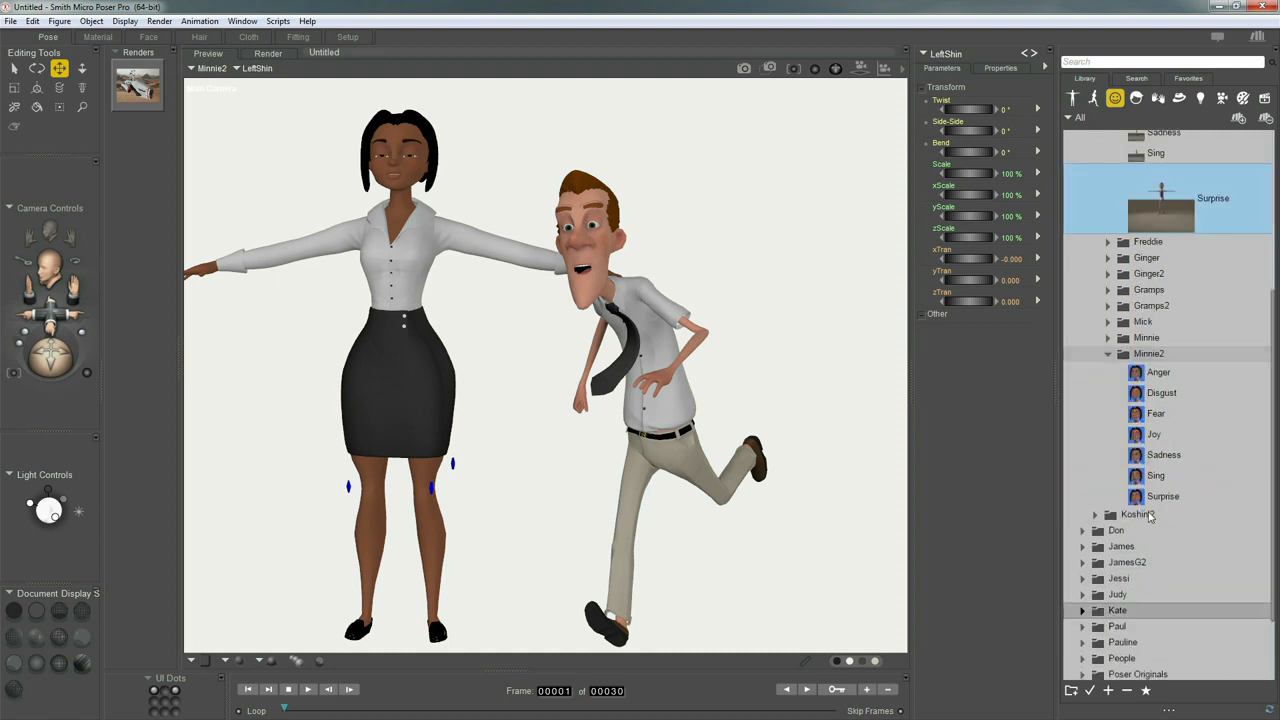
click(1149, 497)
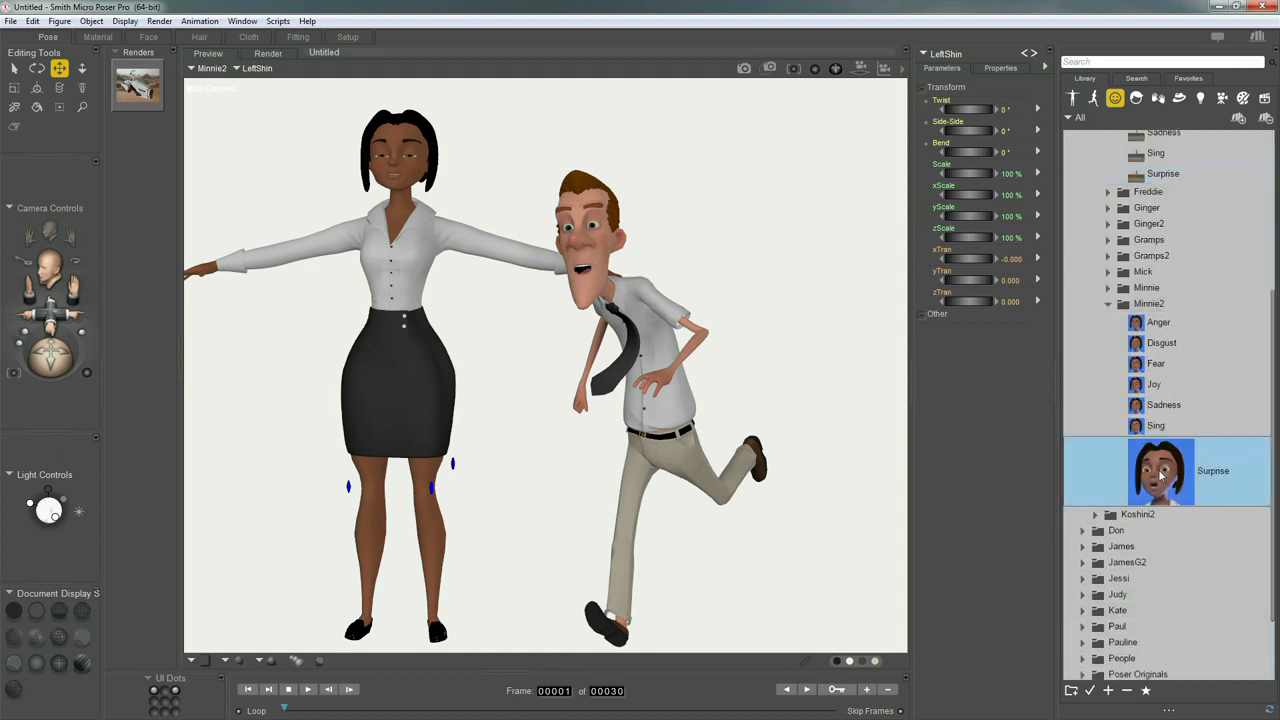
double_click(1160, 477)
click(1152, 386)
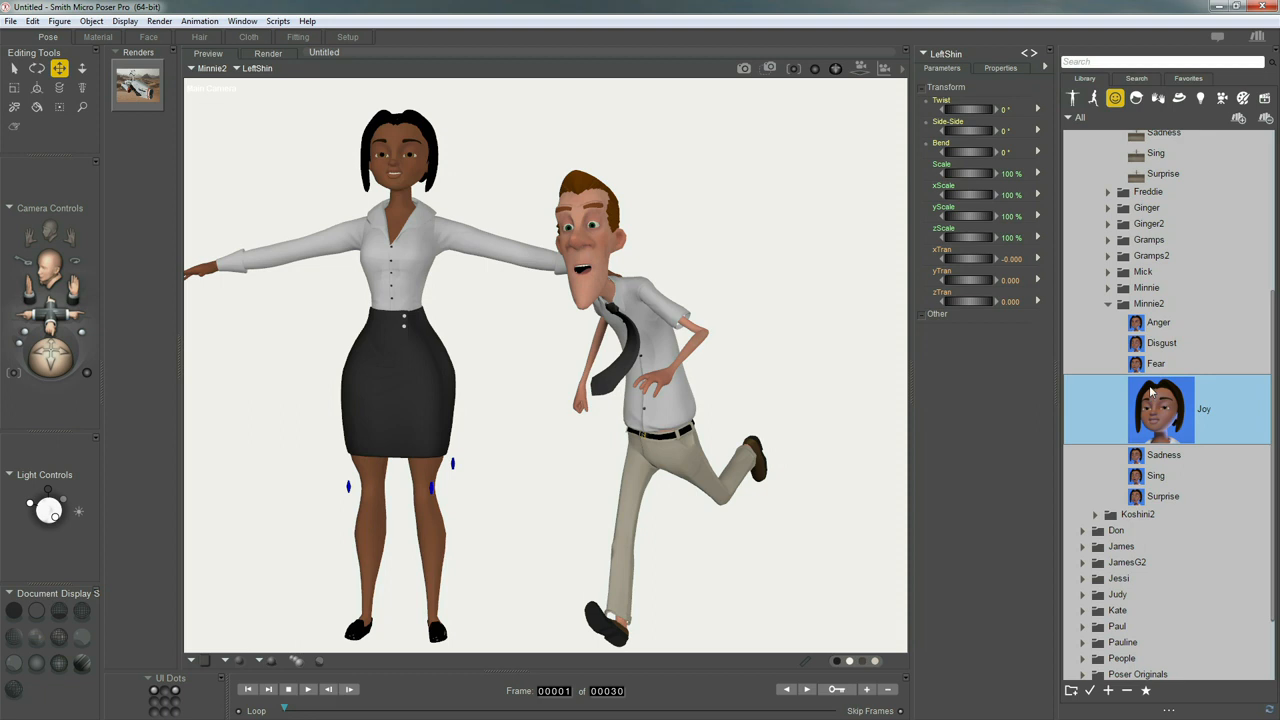
Apply the Run pose from the Minnie2 folder of the Cartoons pose library to Minnie2
click(1093, 97)
scroll(1105, 430, down, 3)
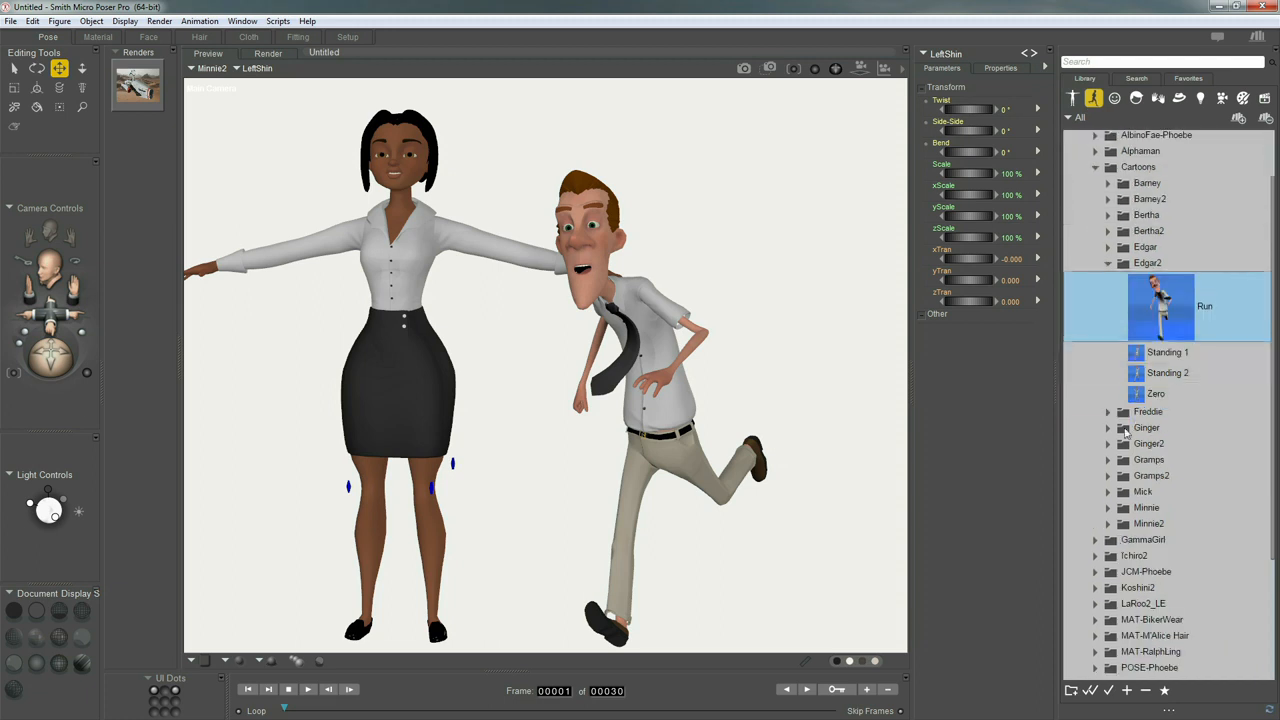
click(1109, 525)
click(1153, 541)
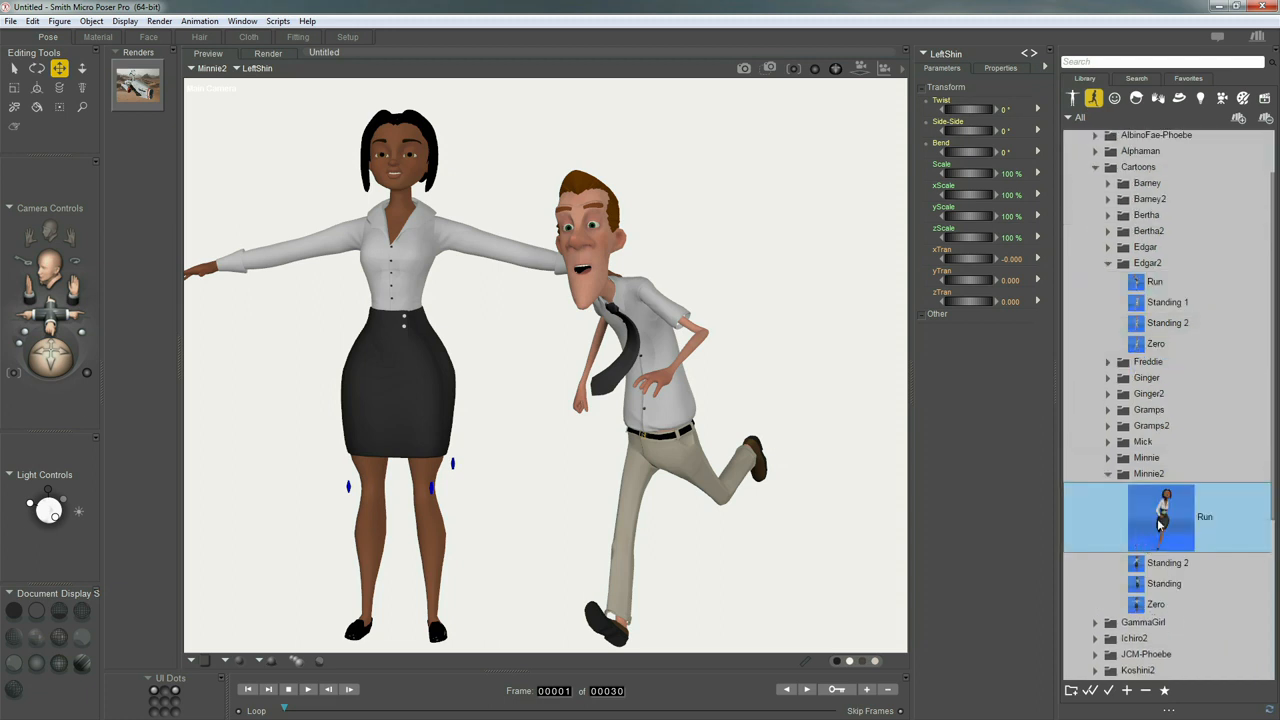
double_click(1153, 530)
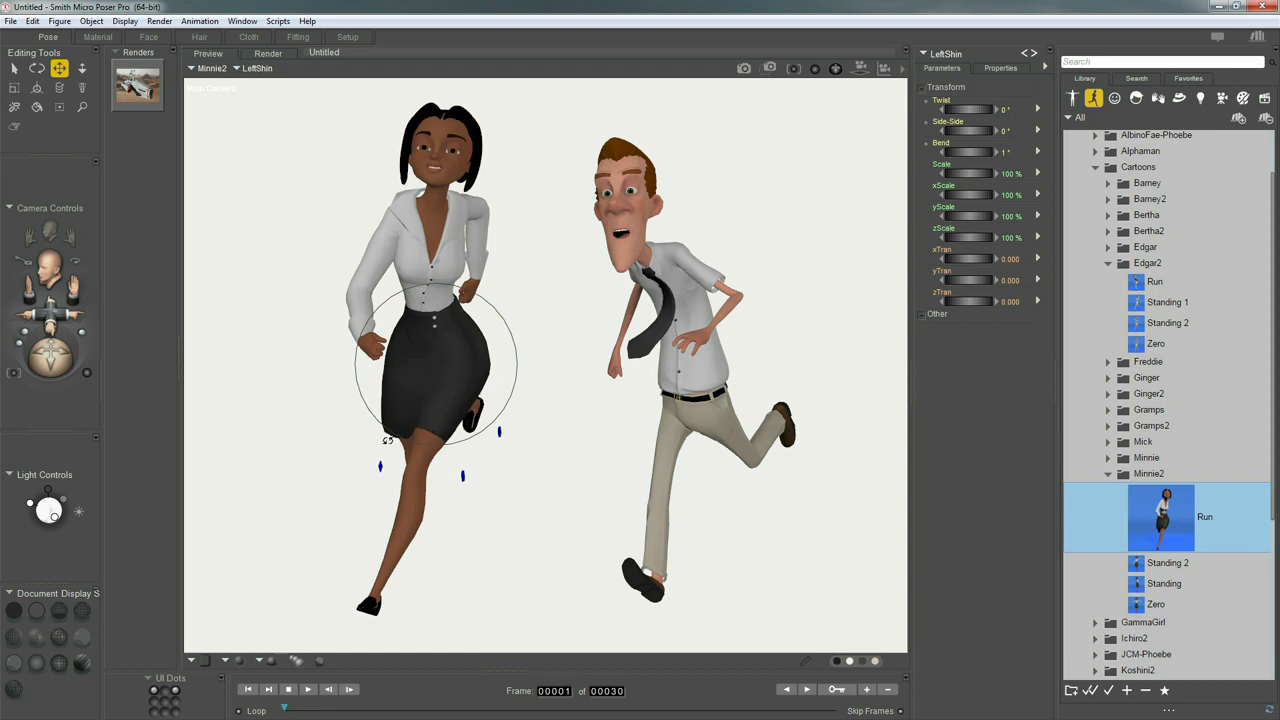
Select the whole Minnie2 body and set its Y rotation to -13° and its X translation to -2.184
click(388, 434)
middle_drag(445, 433, 445, 433)
click(403, 506)
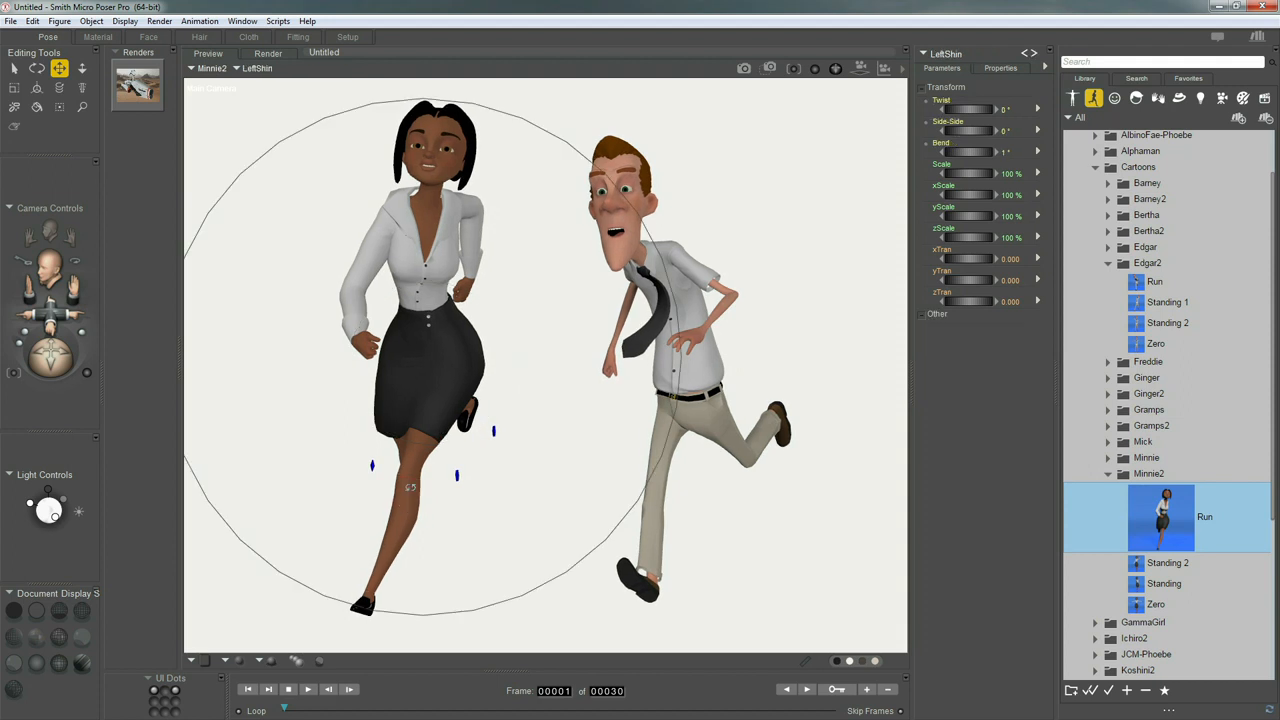
click(946, 56)
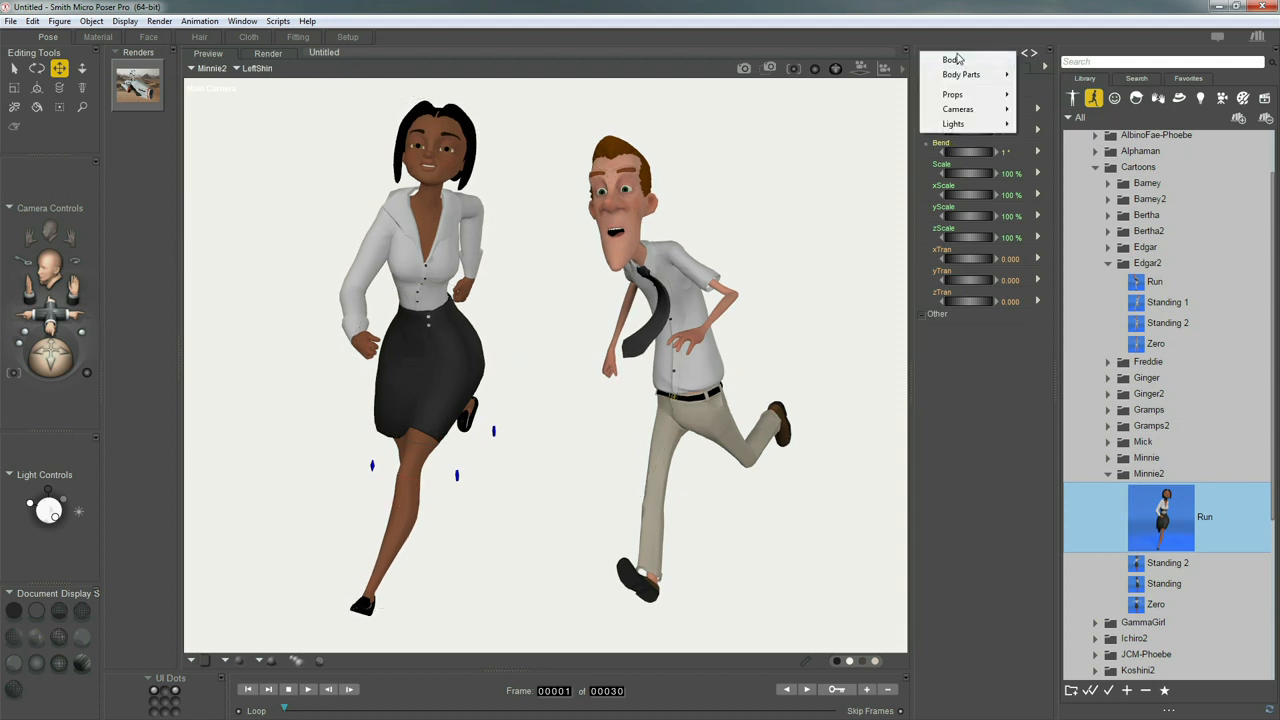
click(960, 56)
drag(966, 195, 960, 199)
drag(965, 258, 1023, 260)
drag(790, 285, 763, 326)
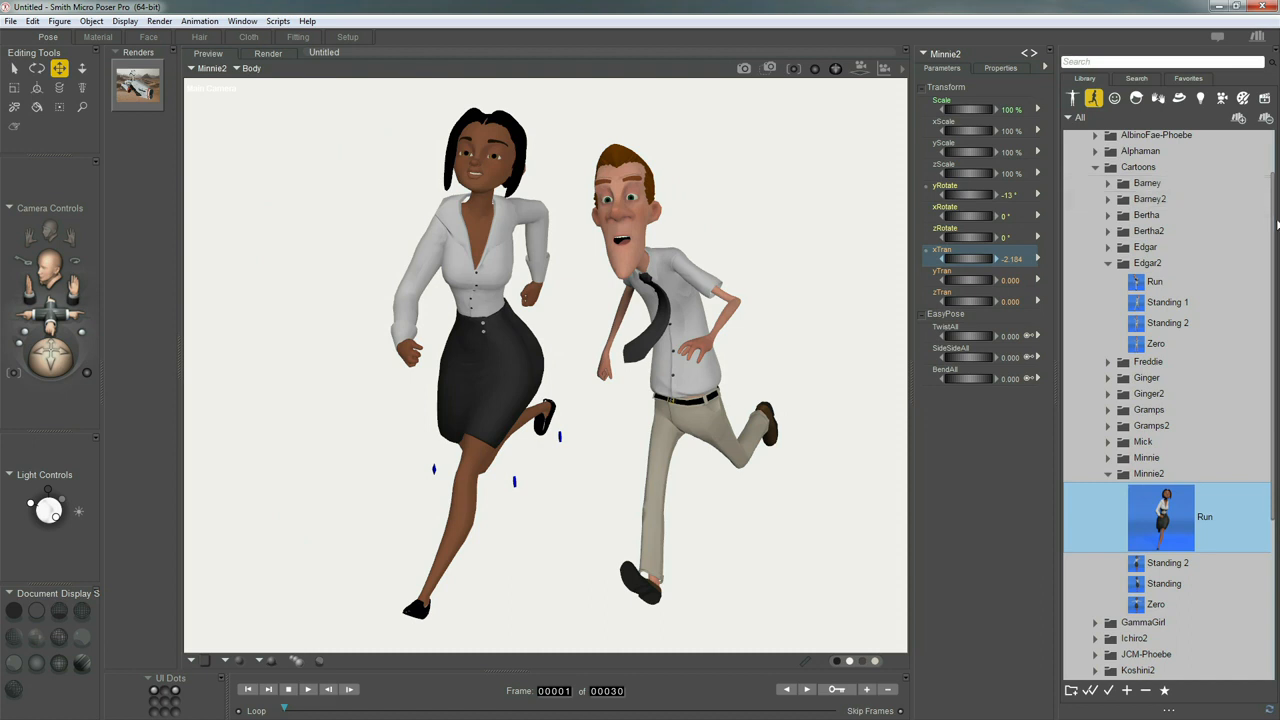
Collapse the Poser 11 Content library and select the Downloads library
drag(1272, 226, 1272, 178)
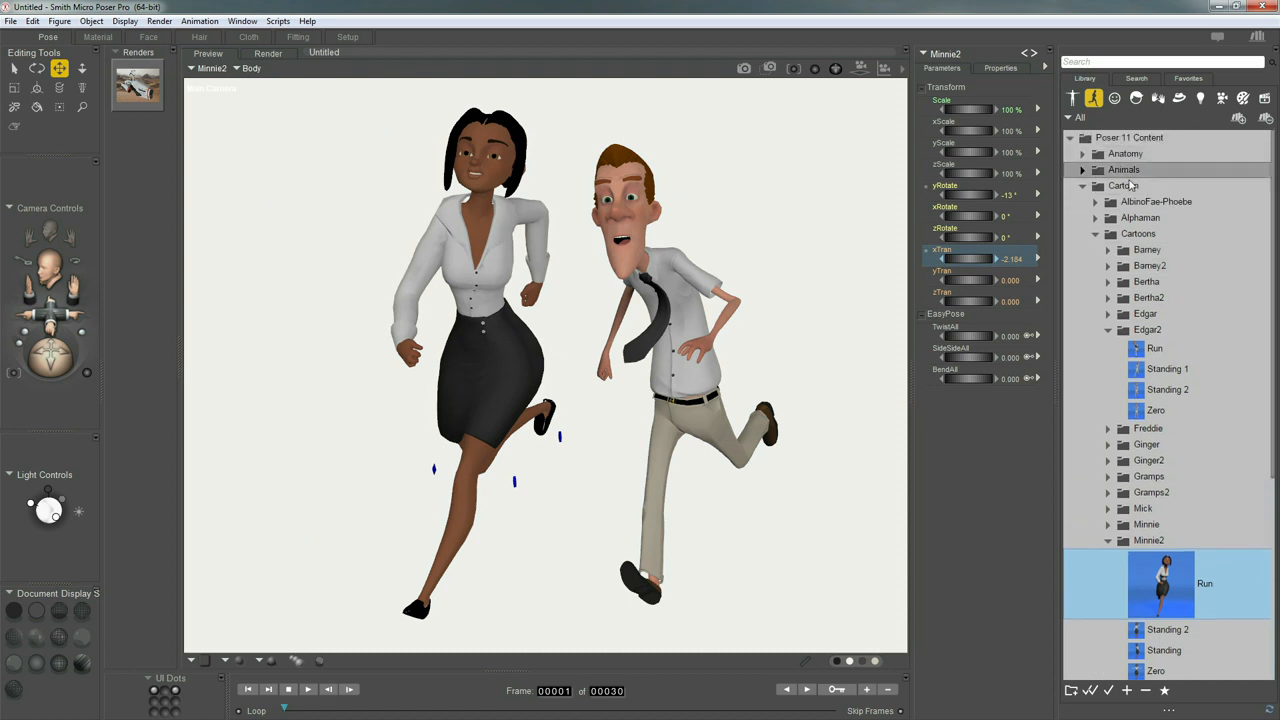
click(1070, 138)
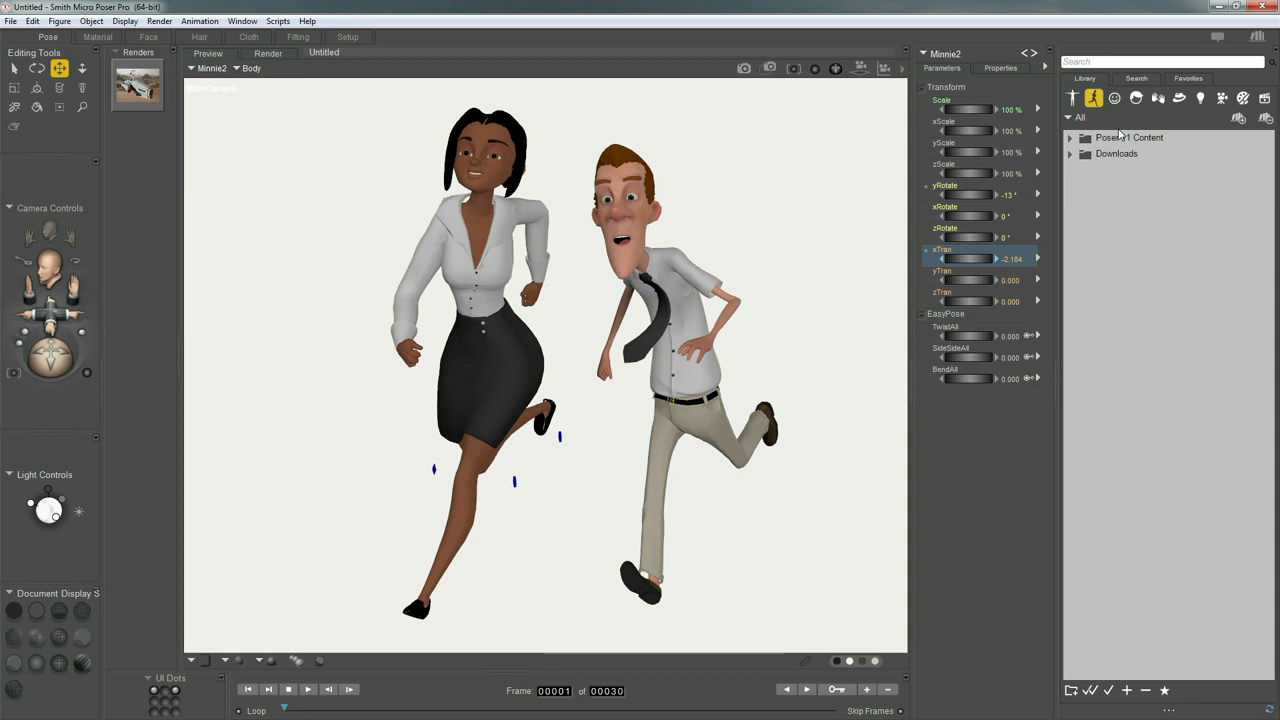
click(1114, 140)
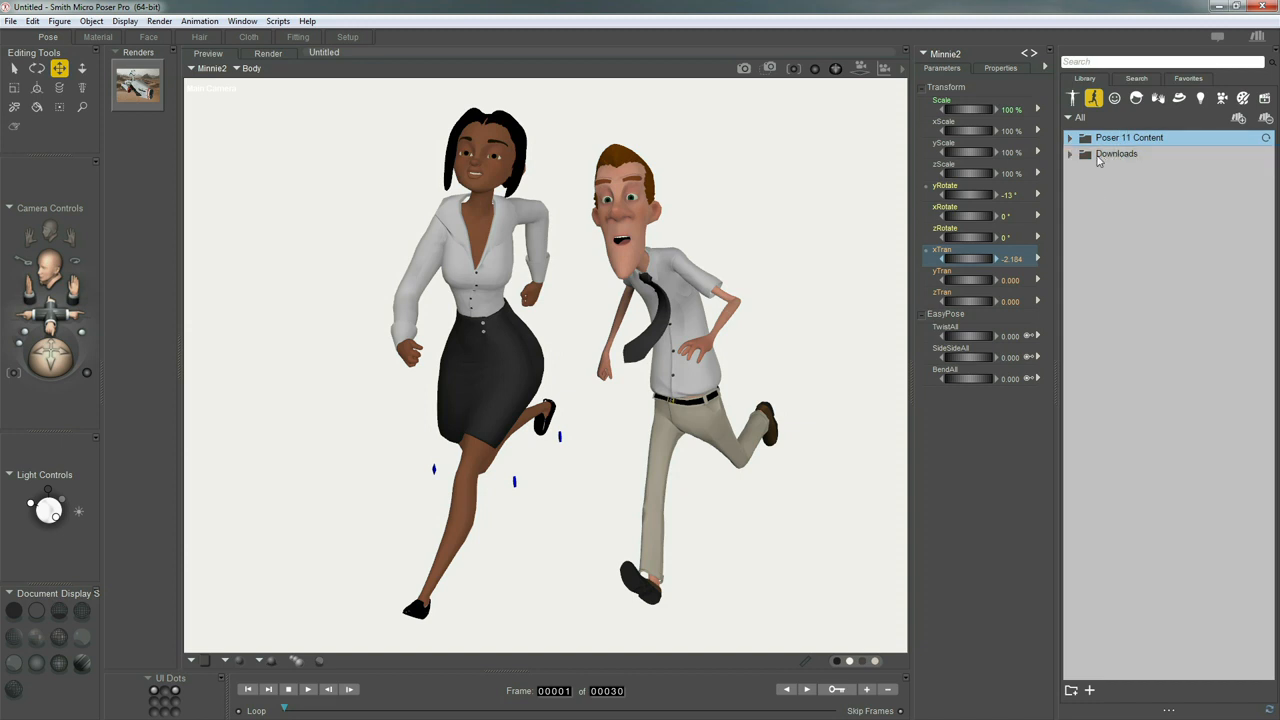
click(1104, 157)
click(1115, 155)
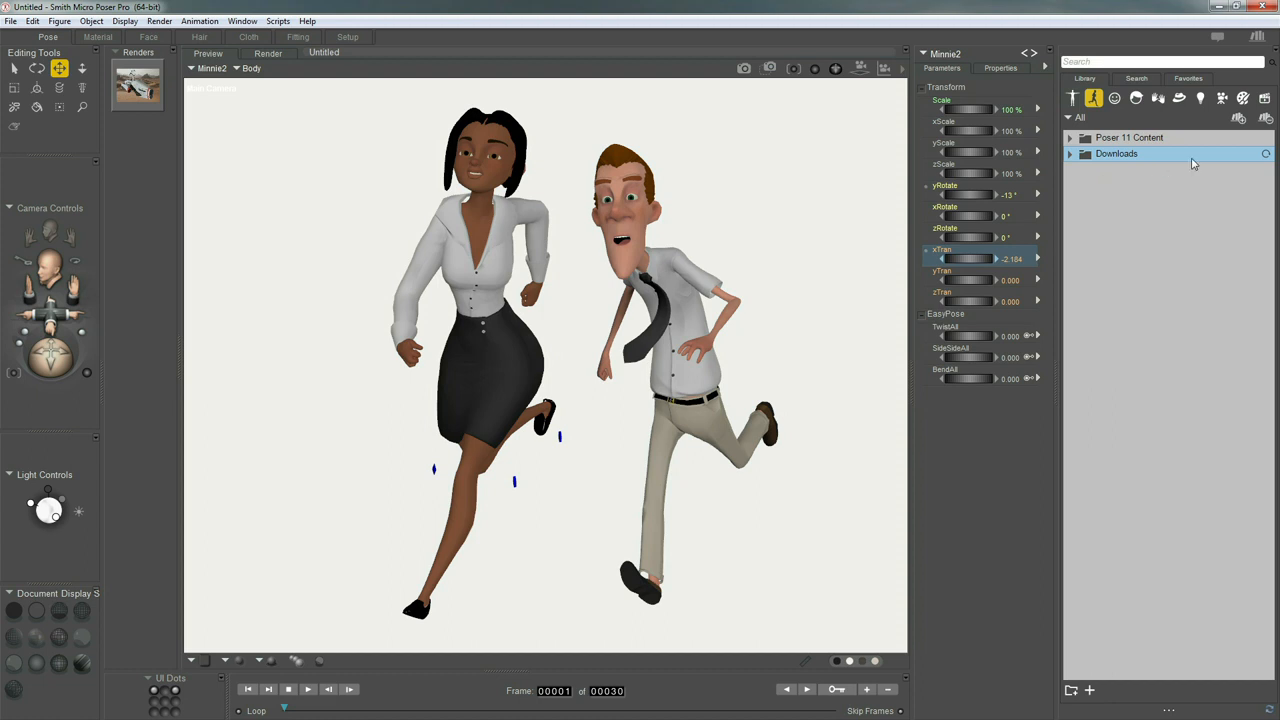
Start adding a library and create a new folder named My Poser Projects on the Desktop for it
click(1239, 120)
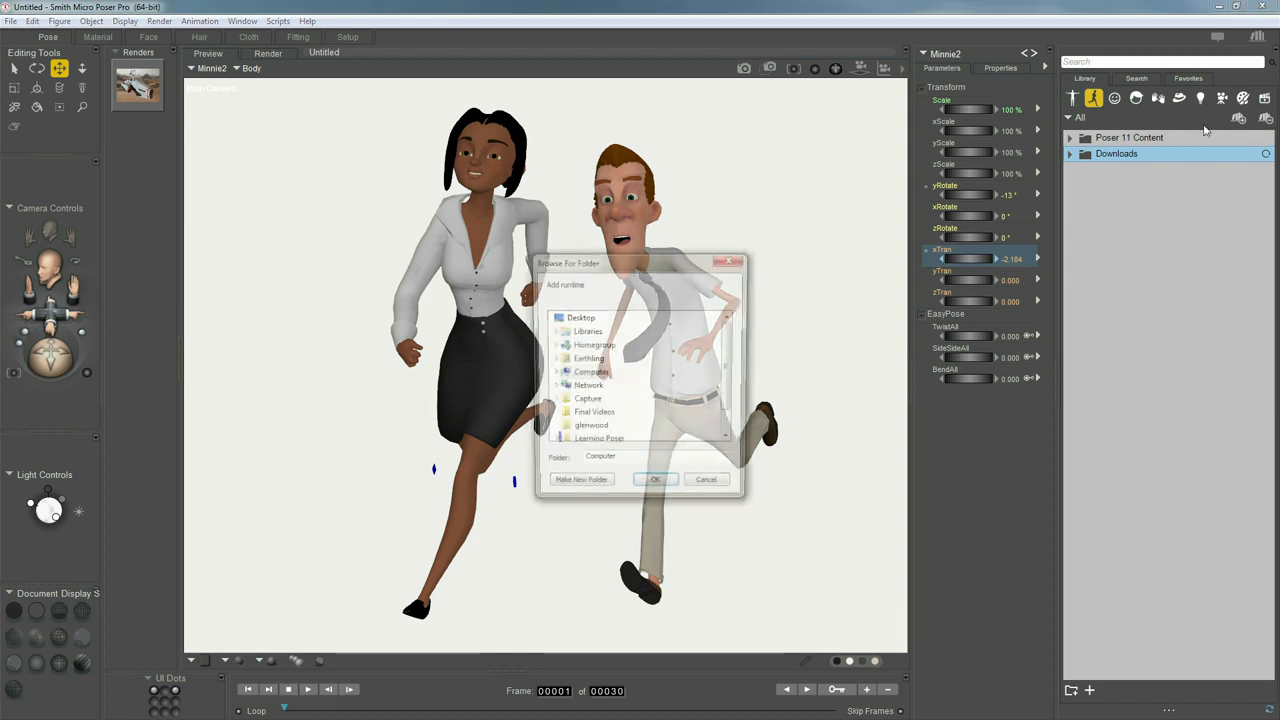
drag(690, 260, 816, 189)
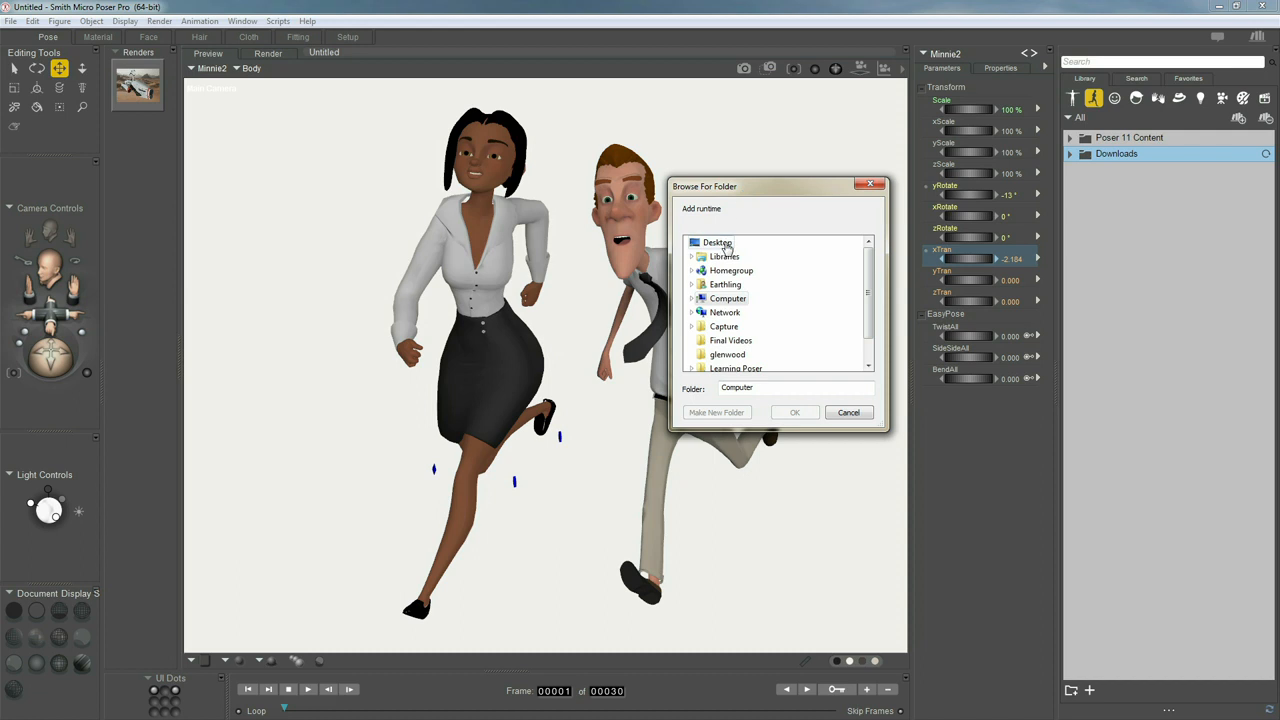
click(722, 243)
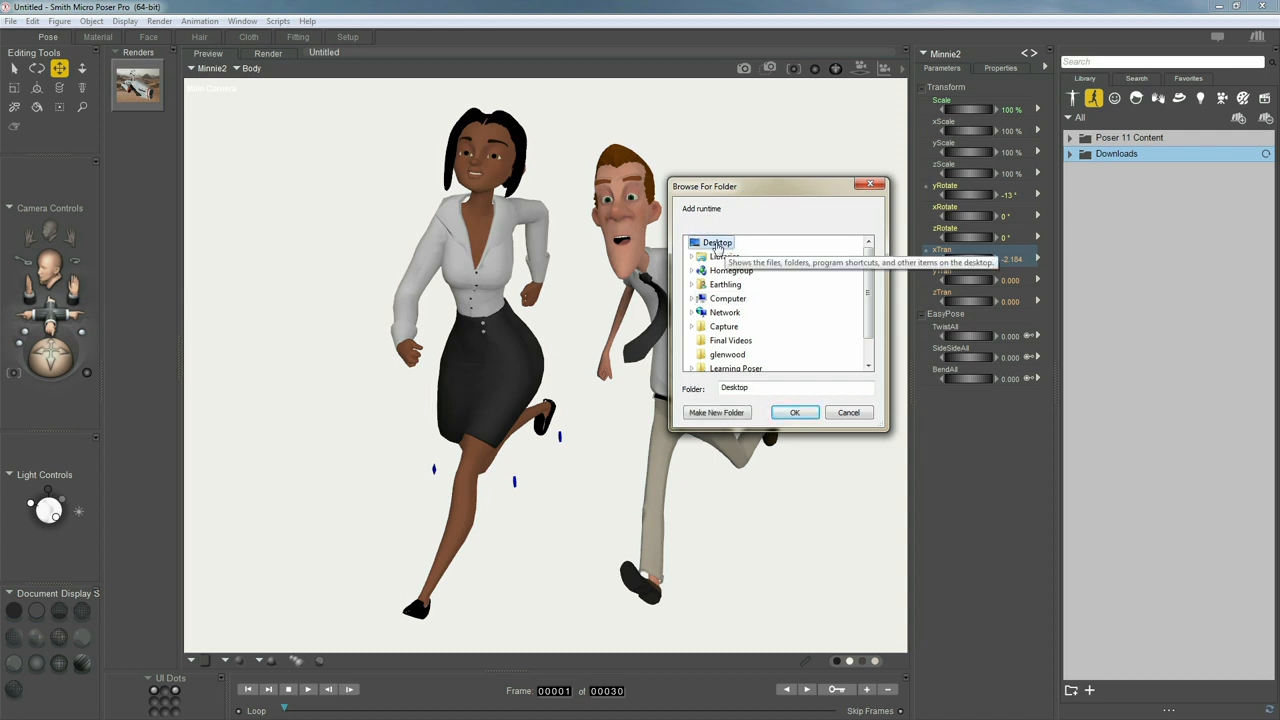
click(730, 413)
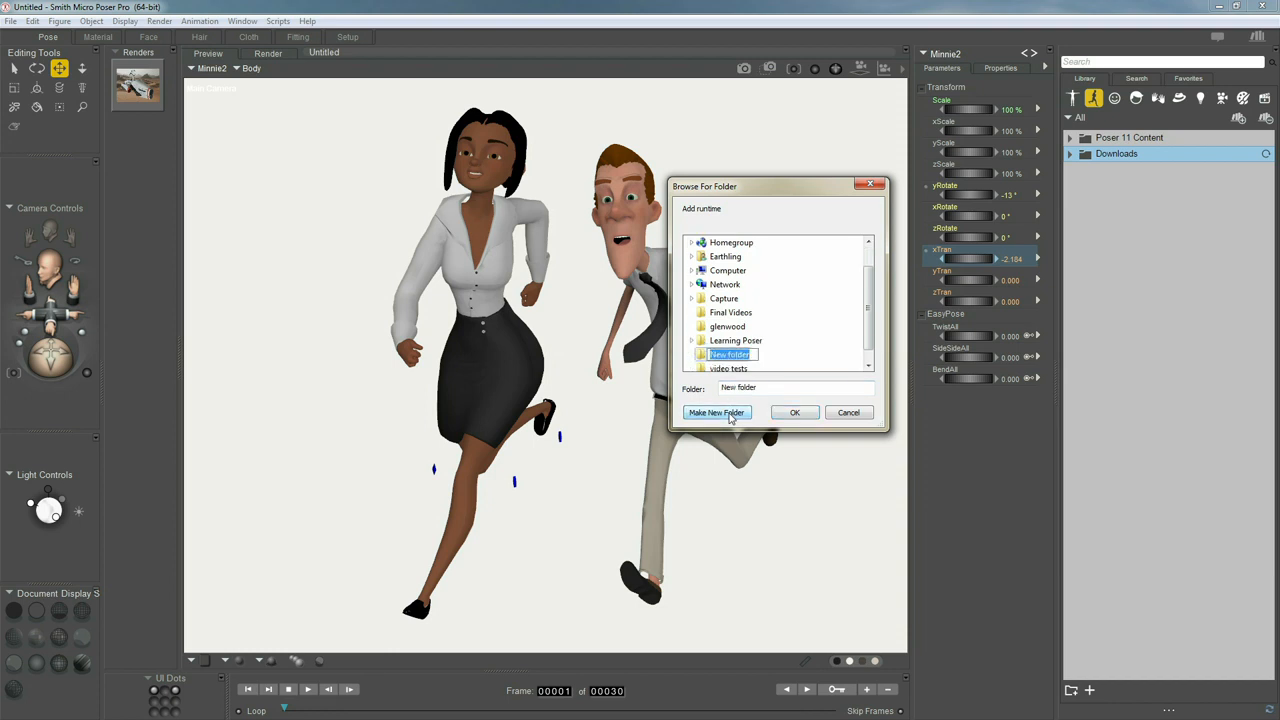
text(My PO)
key(BackSpace)
text(oser Projects)
key(Return)
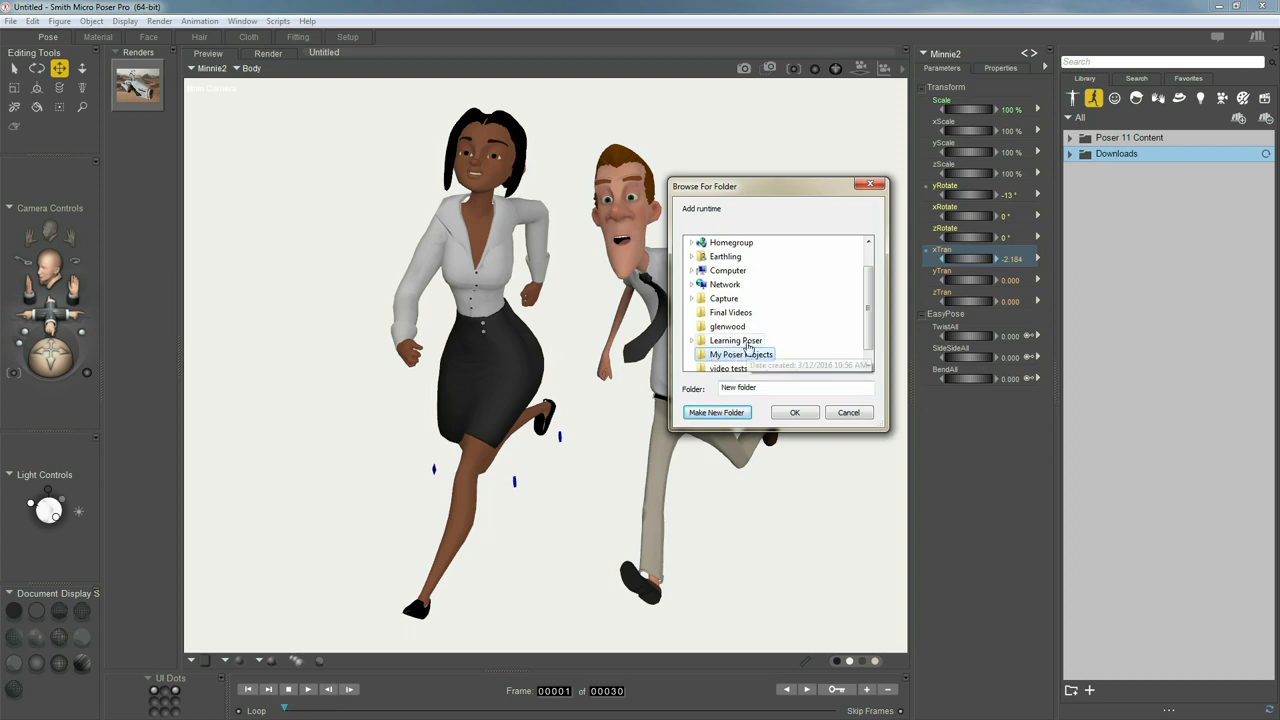
Create a subfolder named runtime inside the My Poser Projects folder
drag(868, 337, 868, 348)
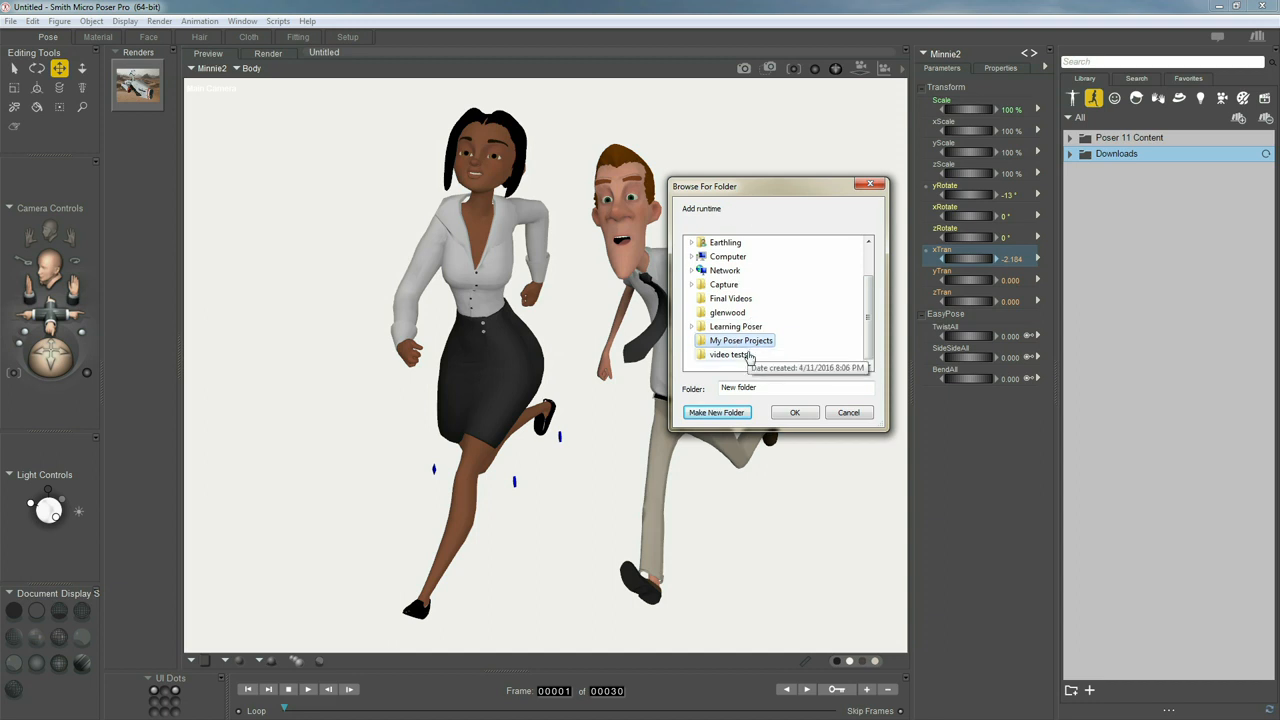
click(739, 413)
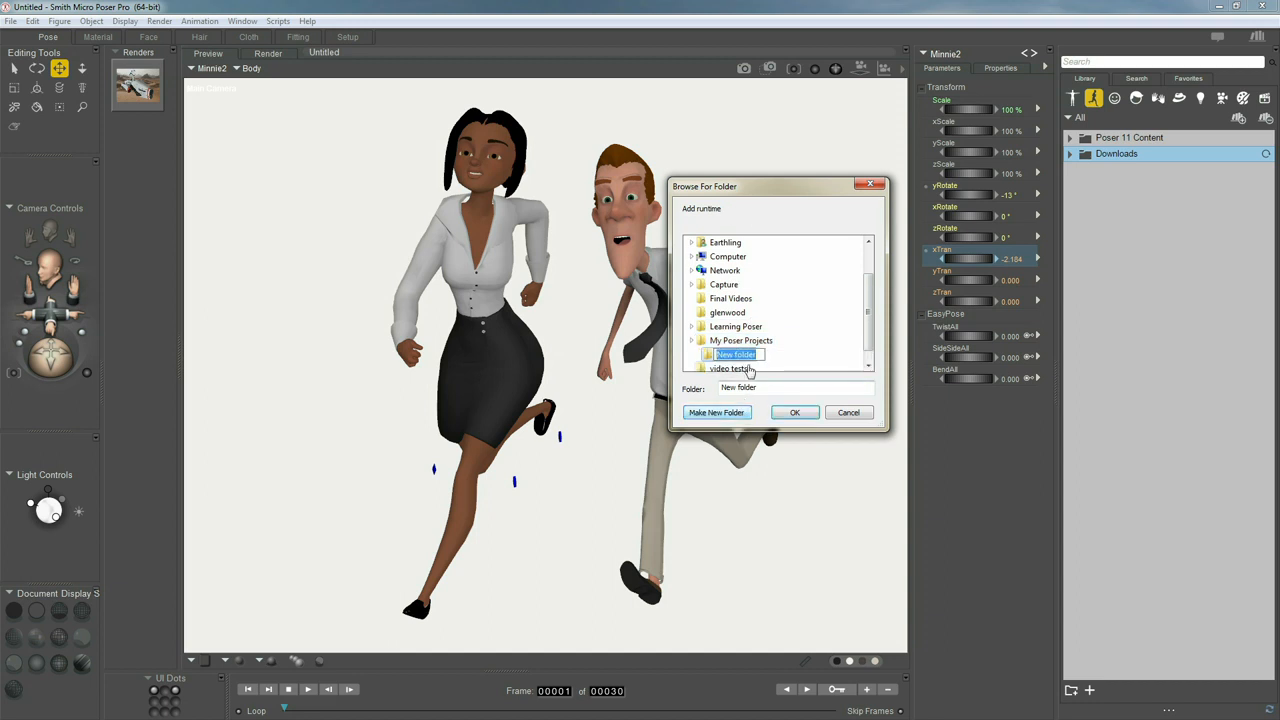
text(runtime)
key(Return)
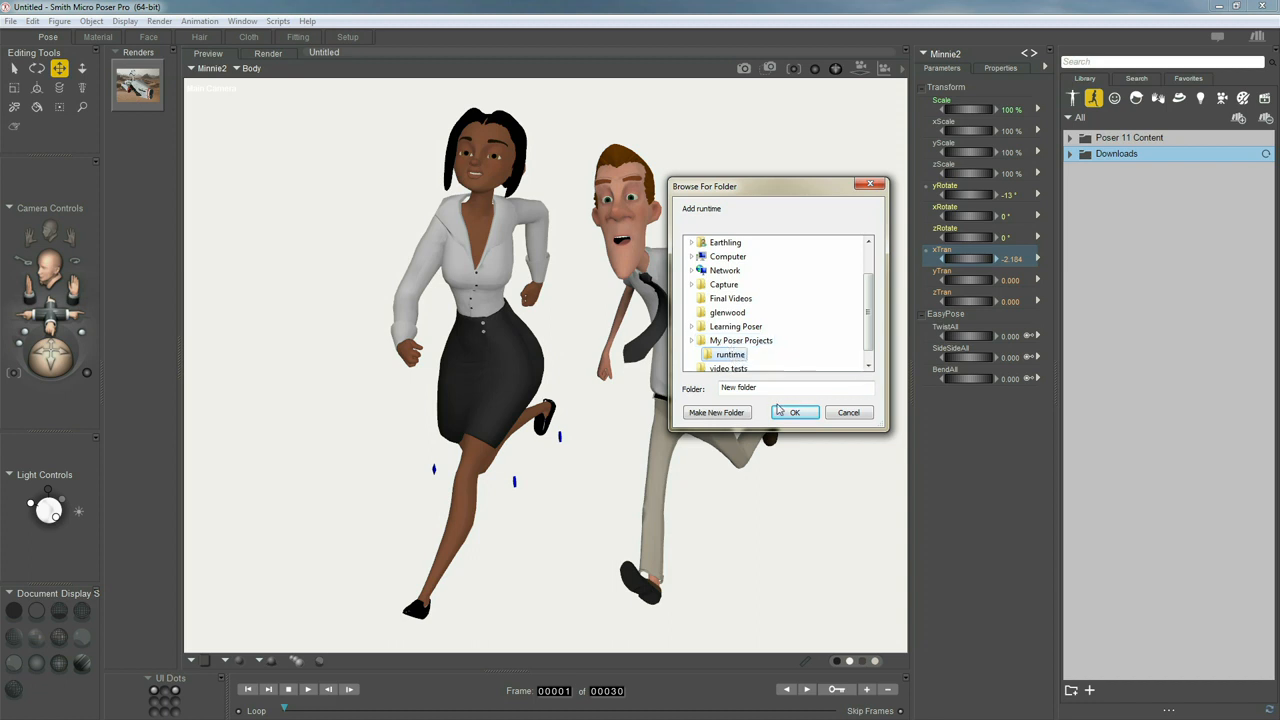
Add the My Poser Projects folder as a library and select it in the library list
click(741, 341)
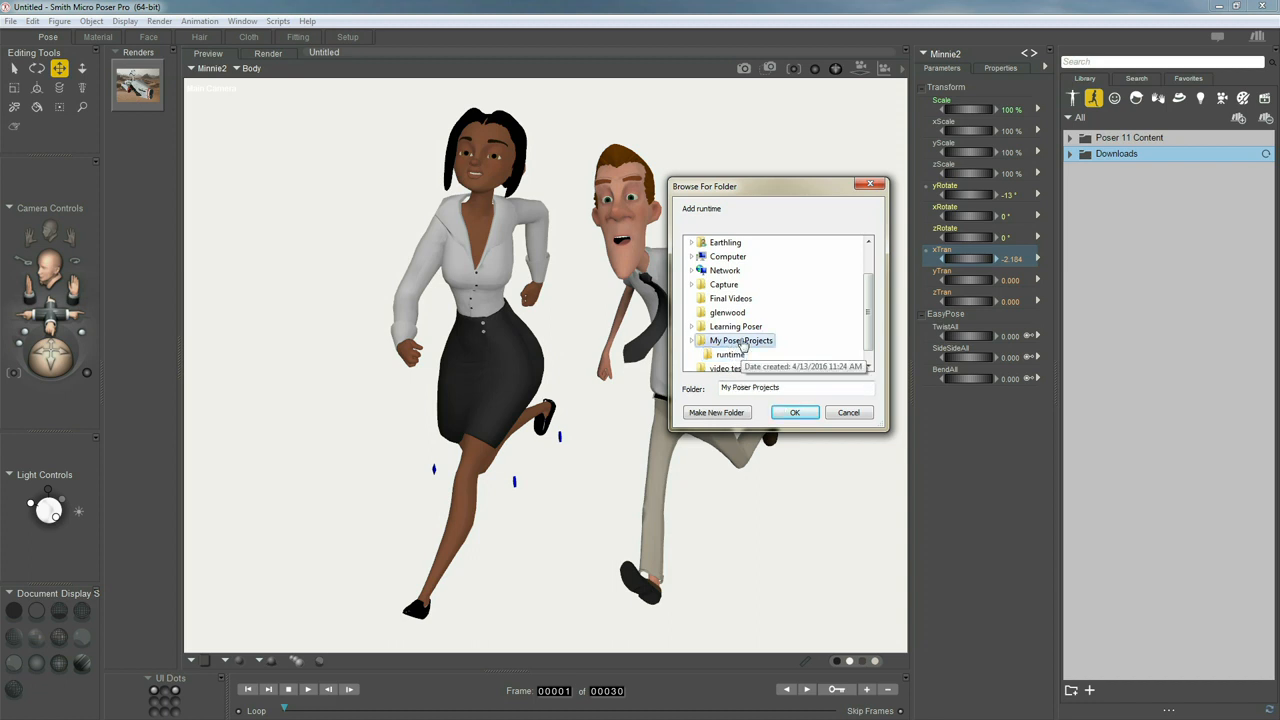
click(795, 412)
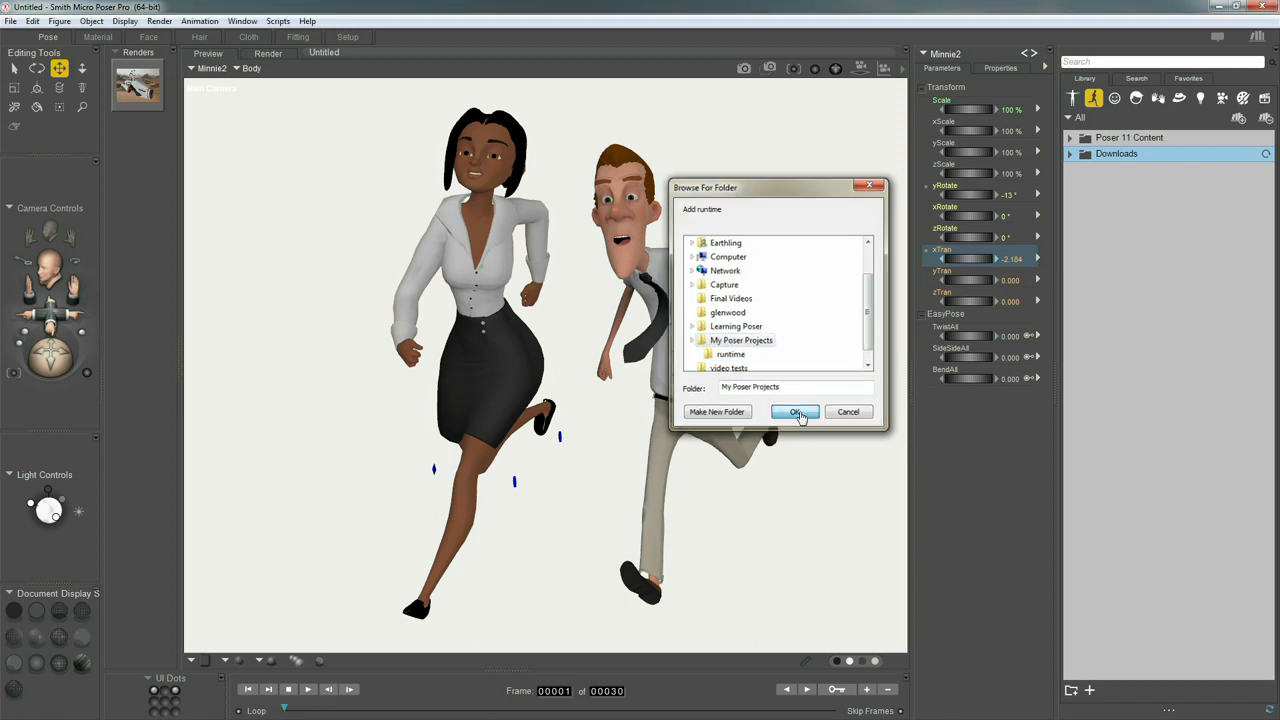
click(1127, 172)
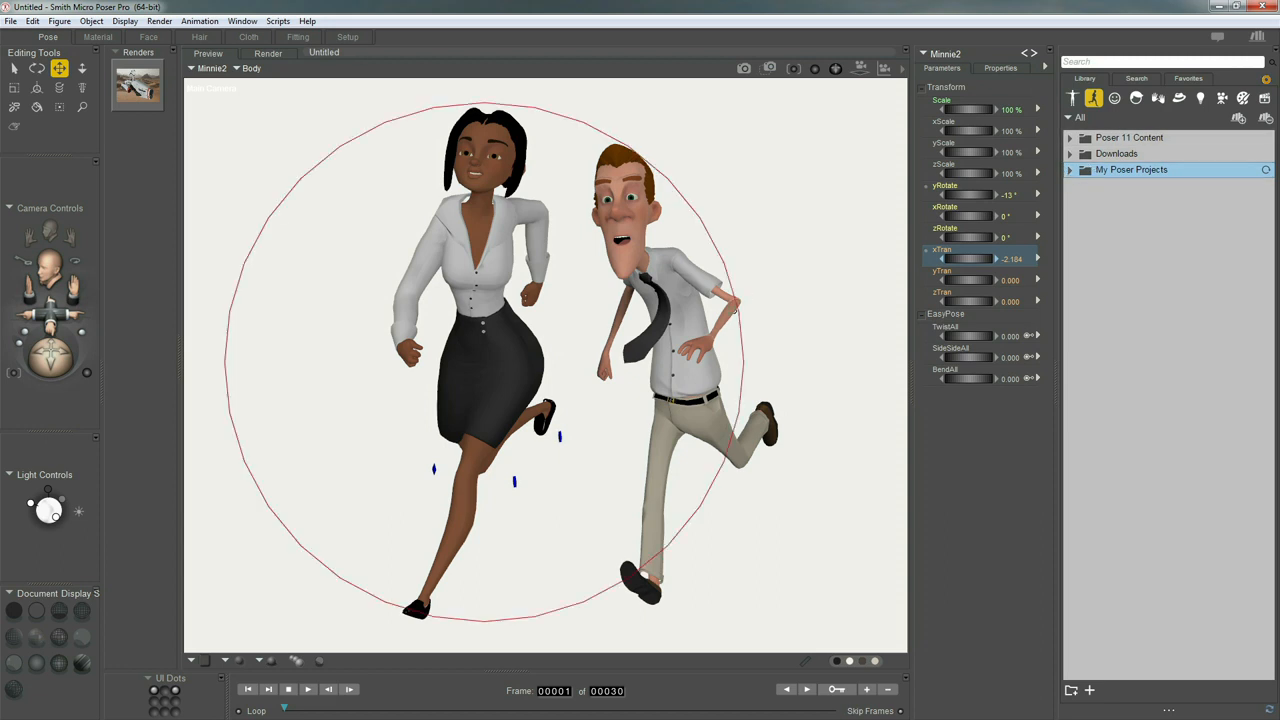
Select the Edgar2 figure and create a pose folder named Race to the Muffin in the My Poser Projects library
click(730, 312)
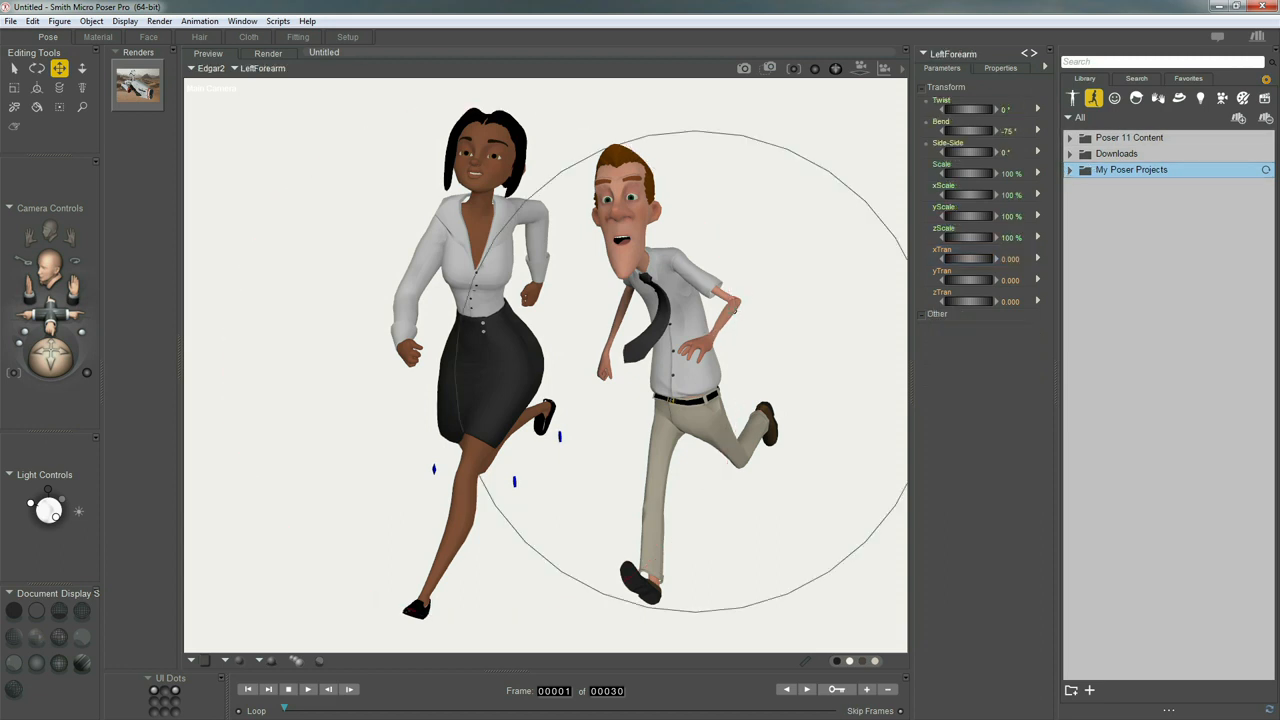
click(1071, 690)
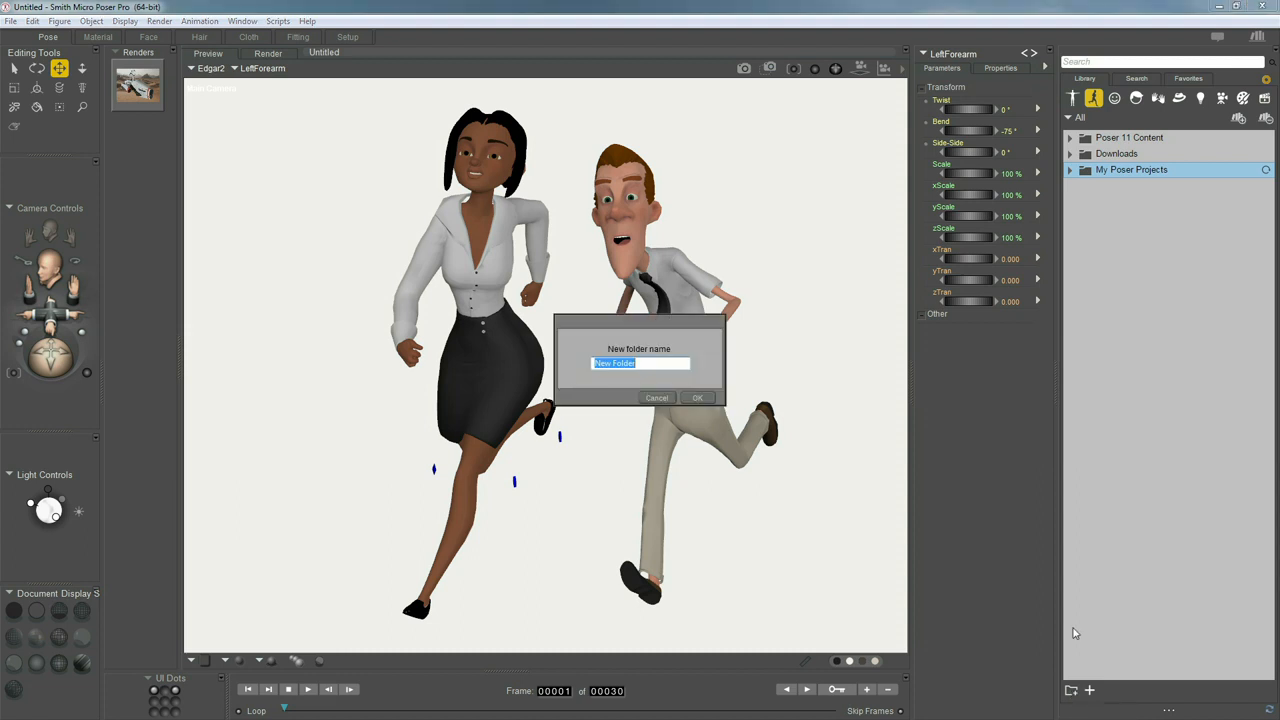
text(Race to the Muffin)
key(Return)
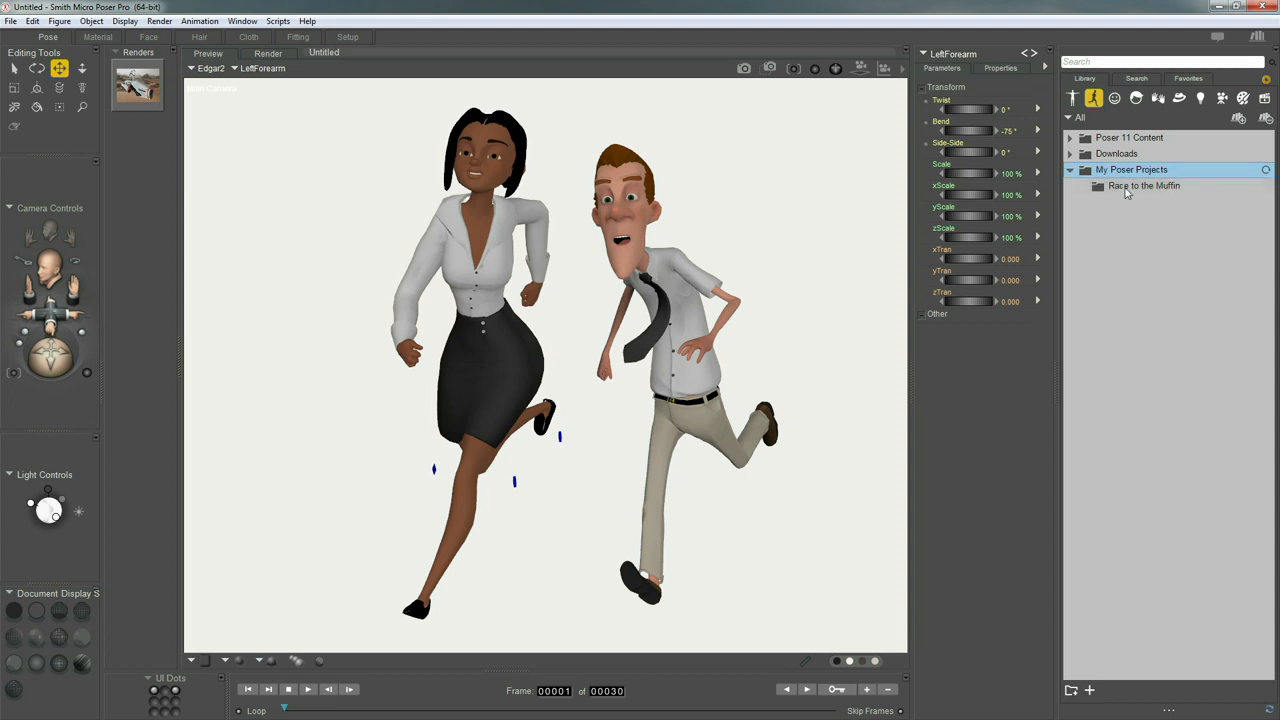
Start saving a new pose set named Edgar gets the Muffin in the Race to the Muffin folder
click(1127, 190)
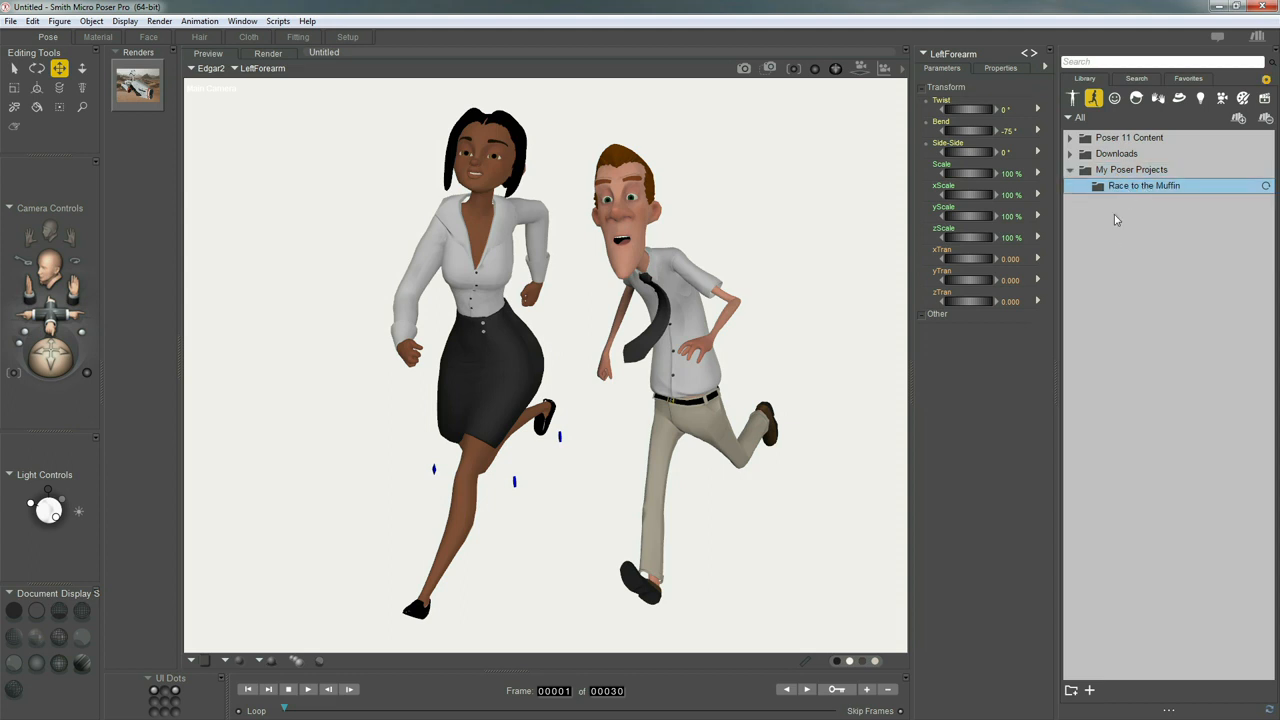
click(1089, 690)
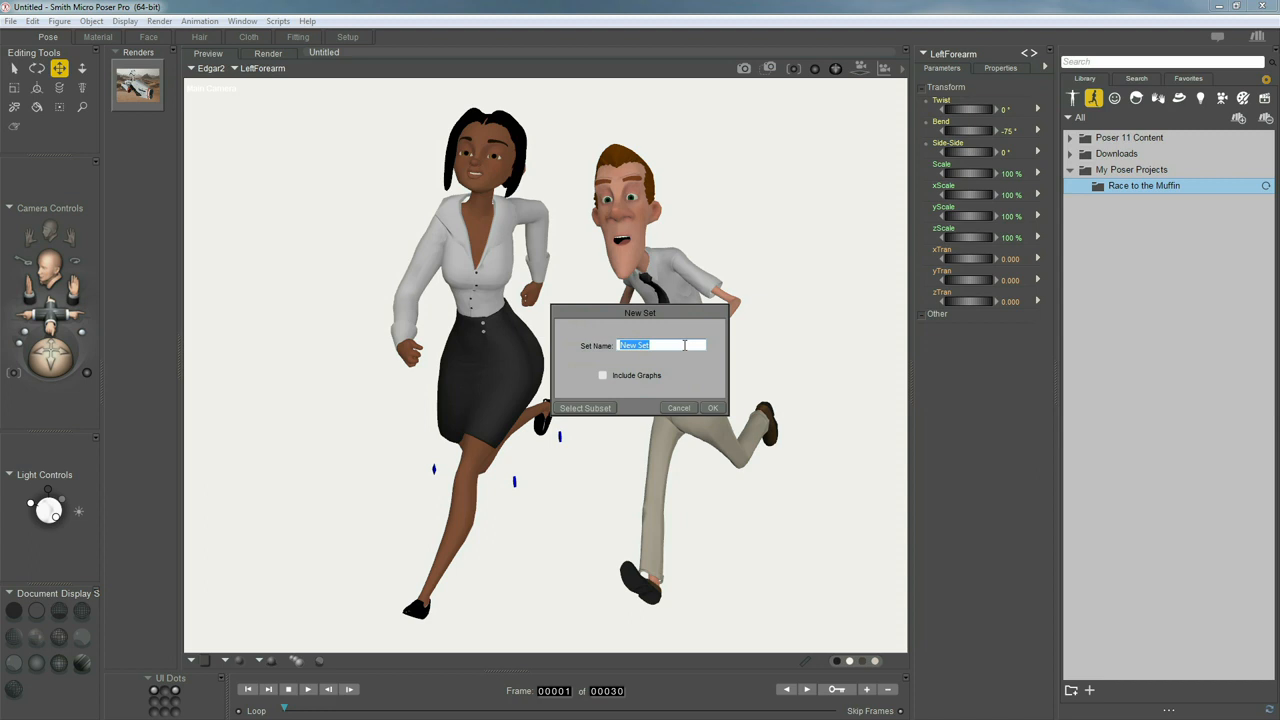
text(Edgar gets the Muffin)
Limit the pose set's subset to the Edgar2 figure only, excluding all other scene objects
click(592, 408)
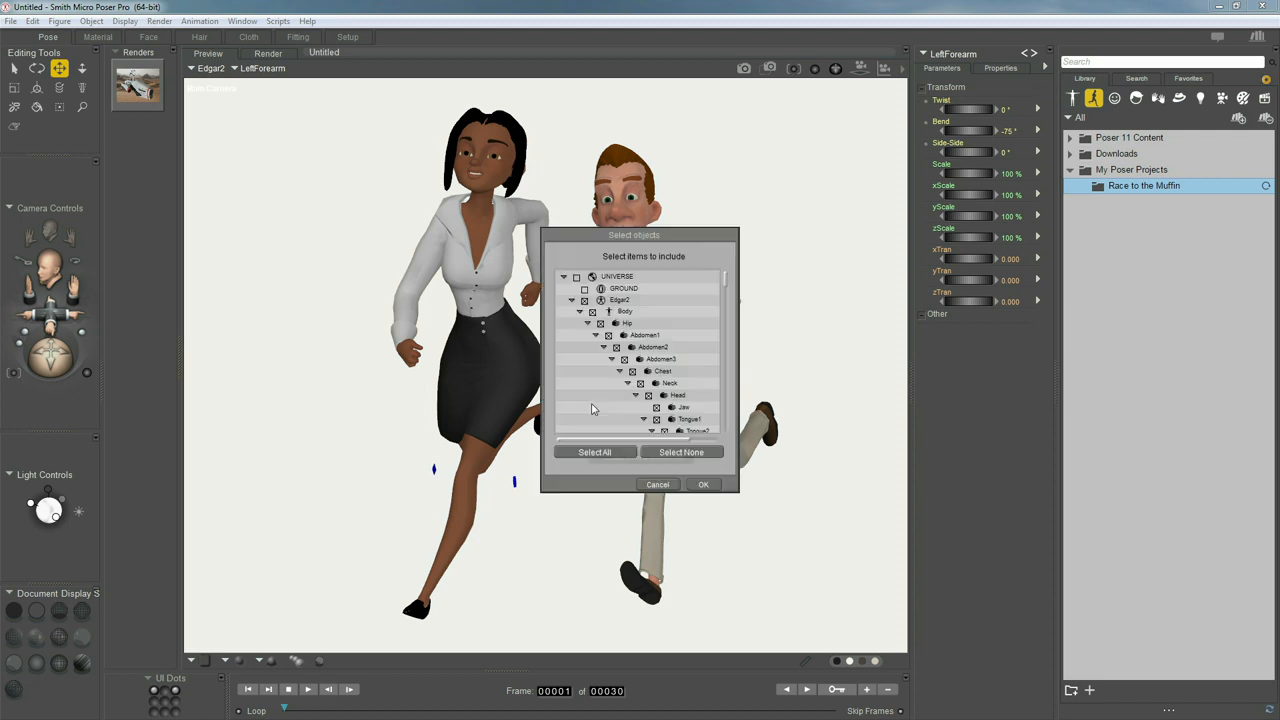
drag(704, 247, 826, 166)
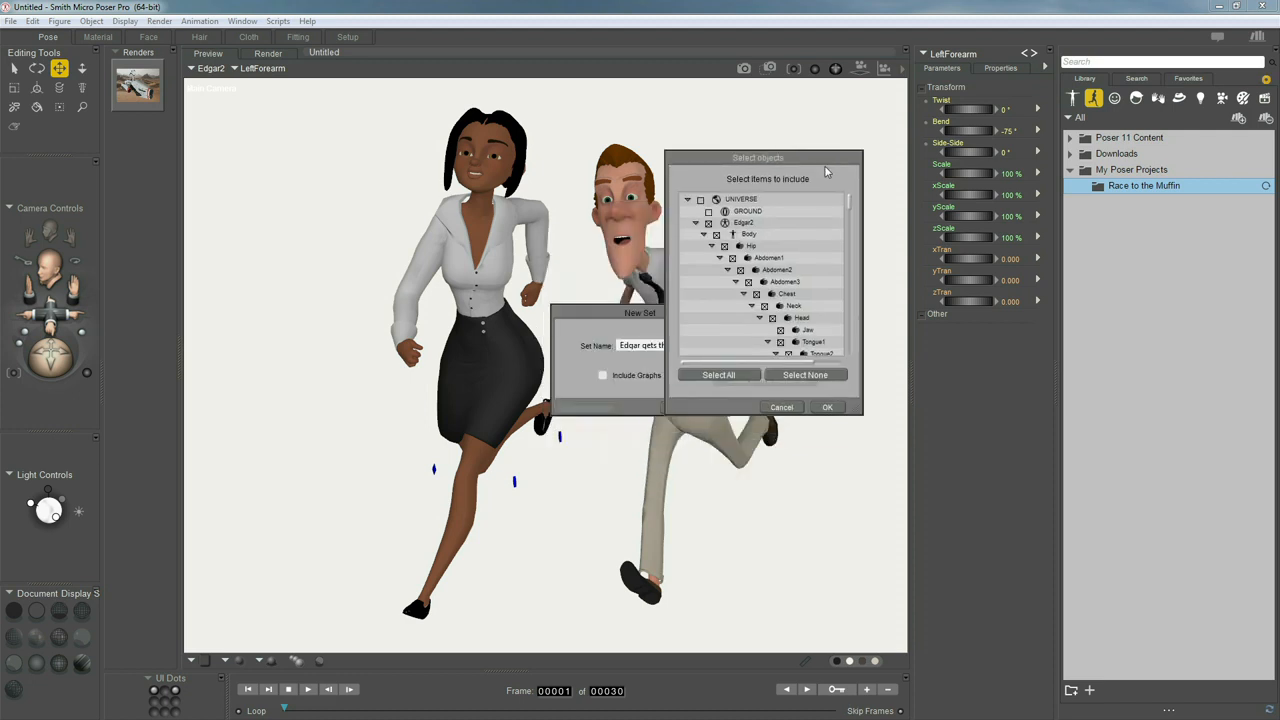
drag(860, 412, 873, 557)
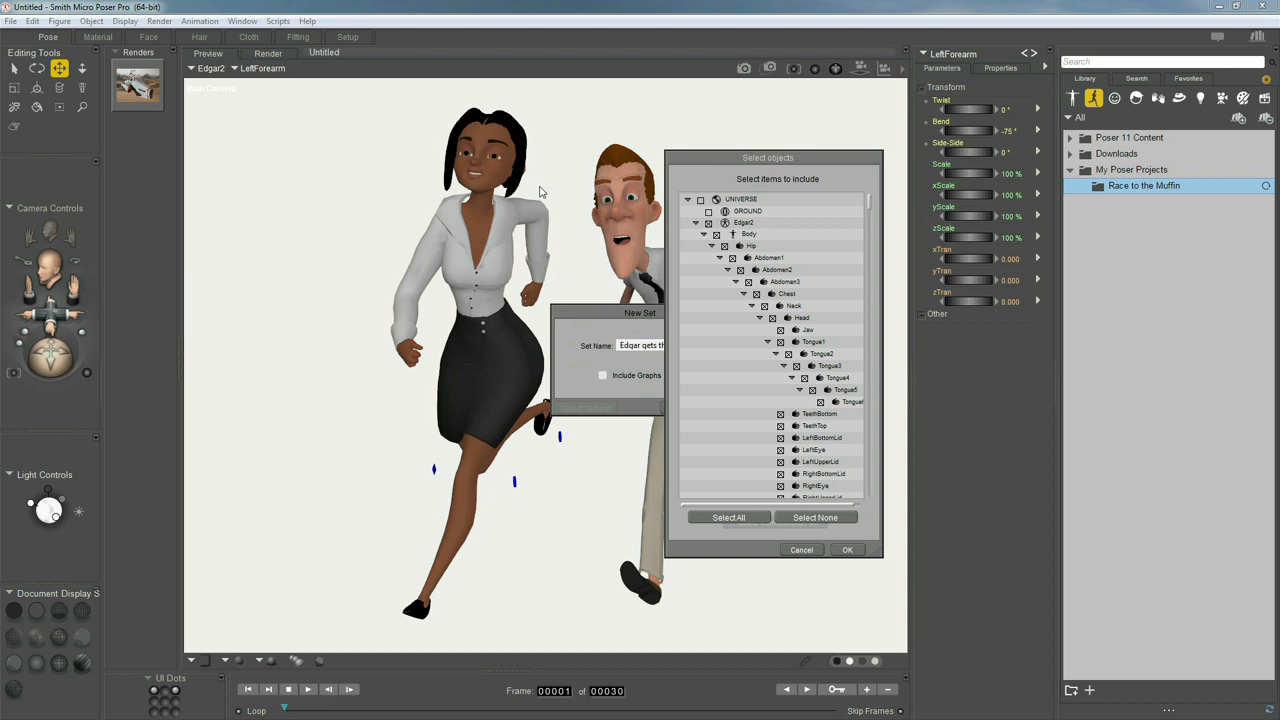
click(812, 519)
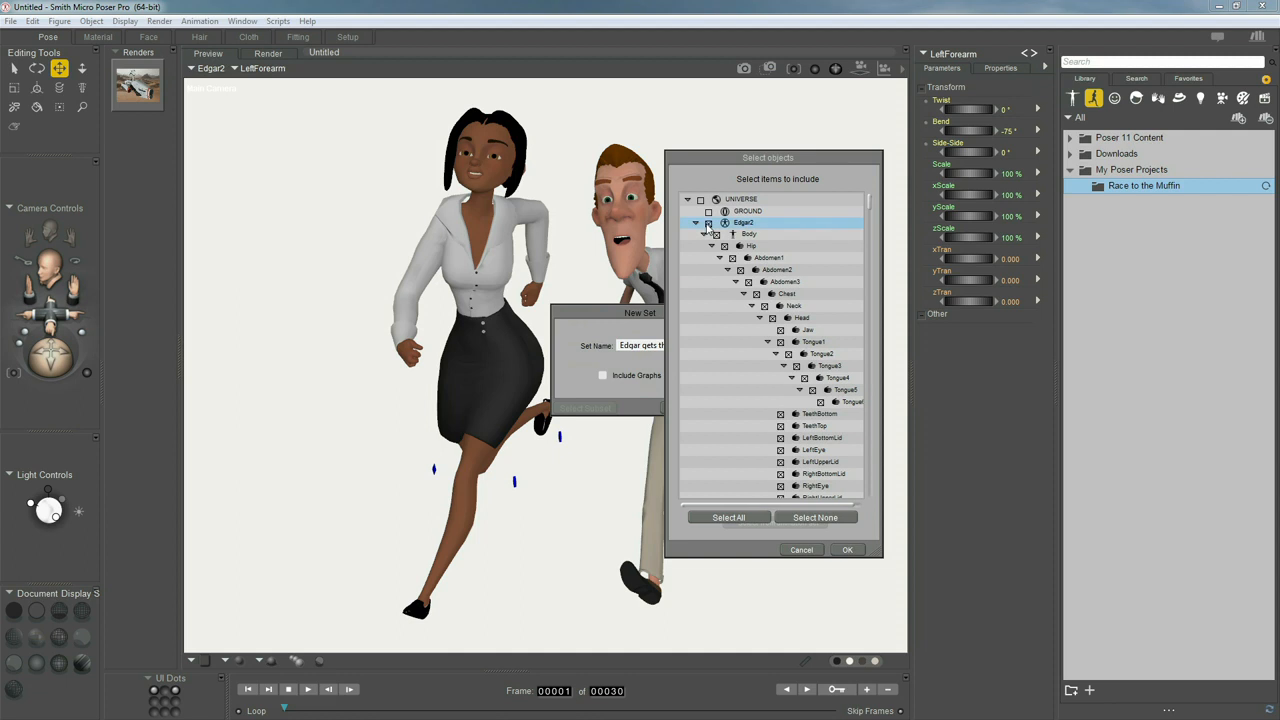
click(708, 223)
click(697, 226)
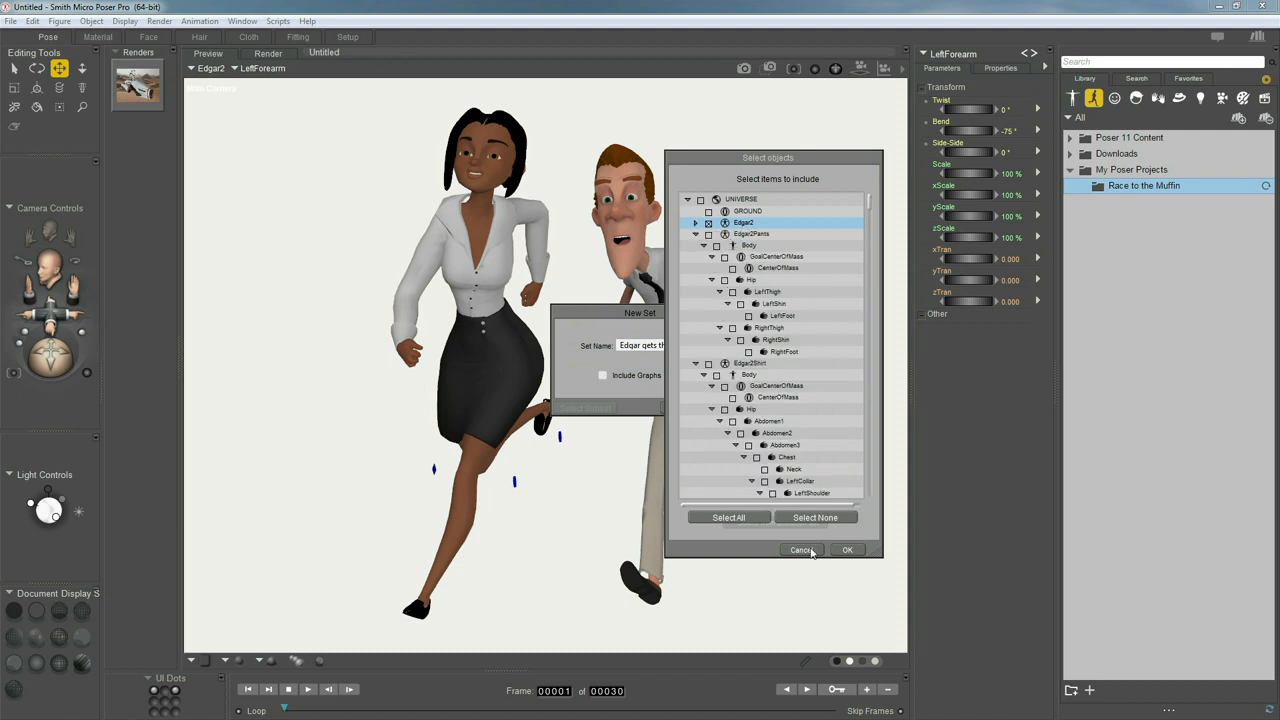
click(845, 551)
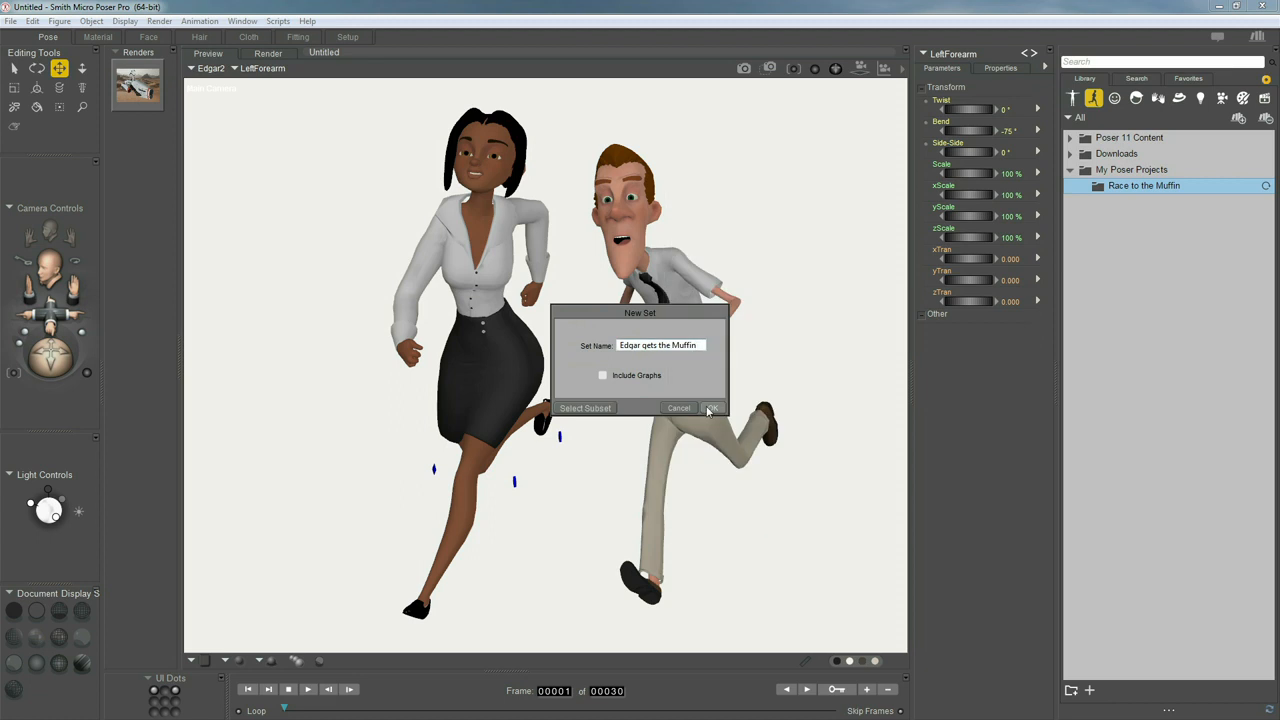
Save the Edgar gets the Muffin pose with morph channels included, as a single frame
click(714, 408)
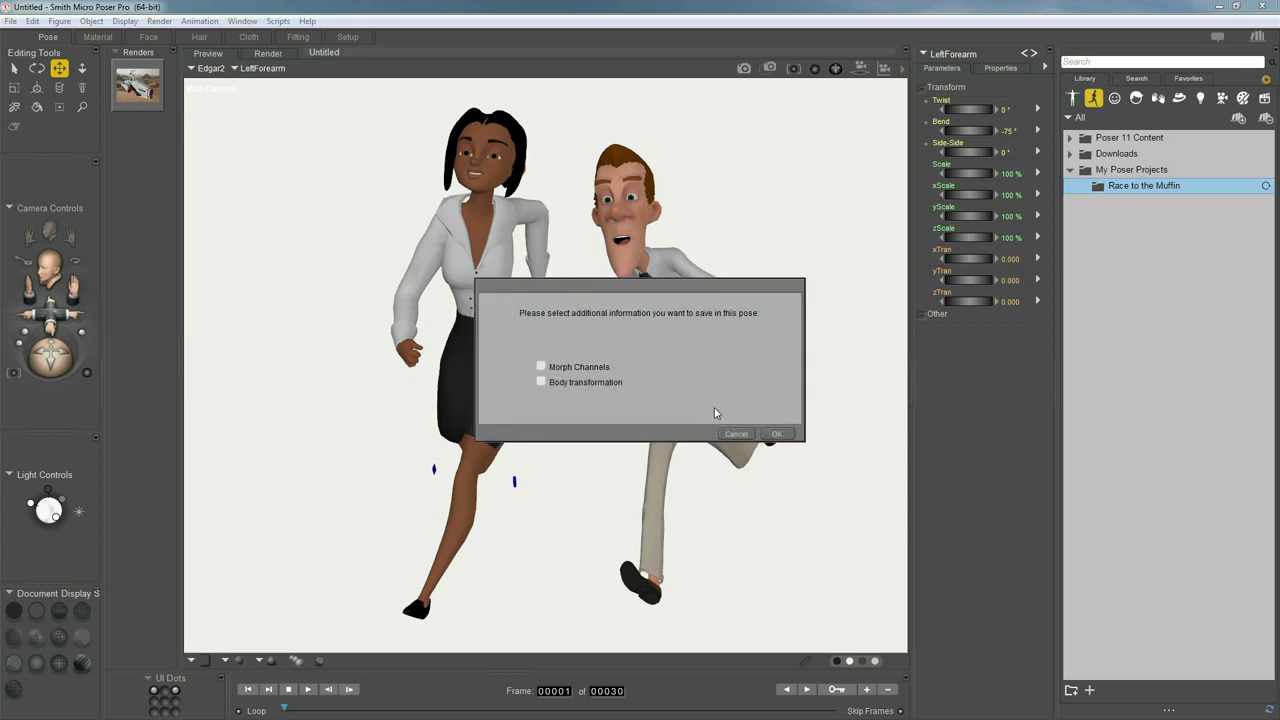
click(542, 368)
click(772, 430)
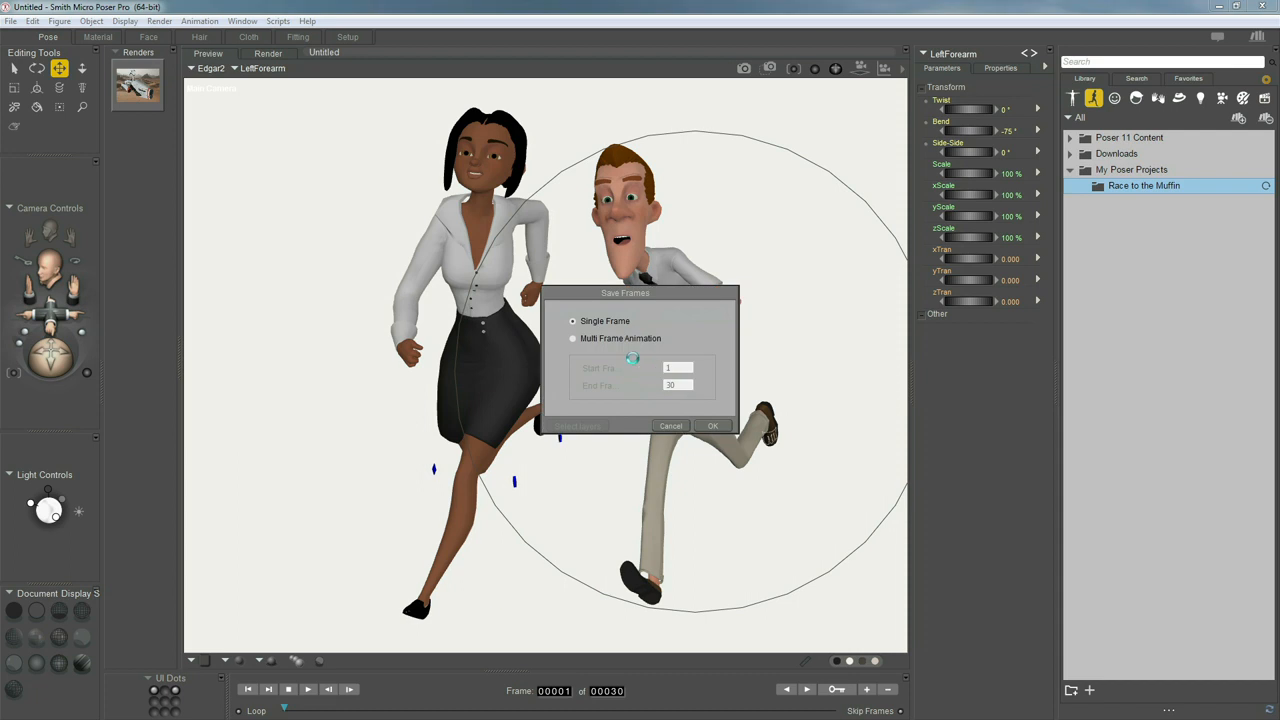
click(590, 339)
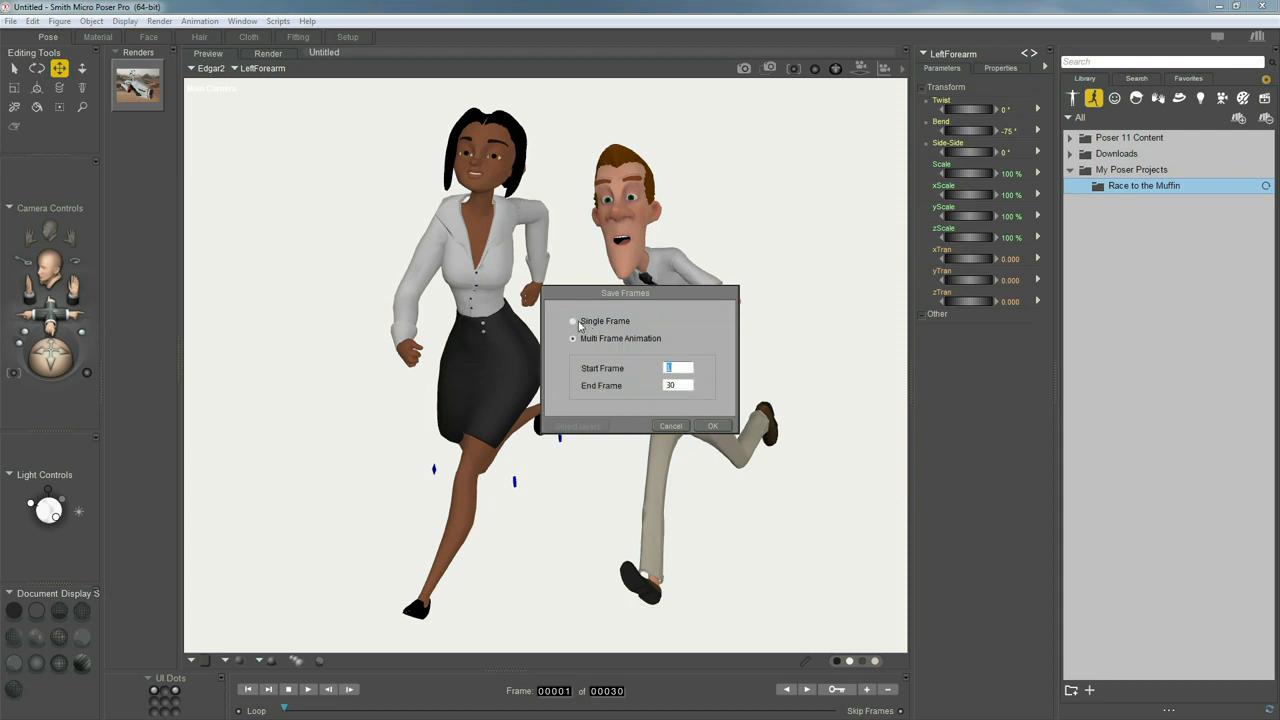
click(577, 322)
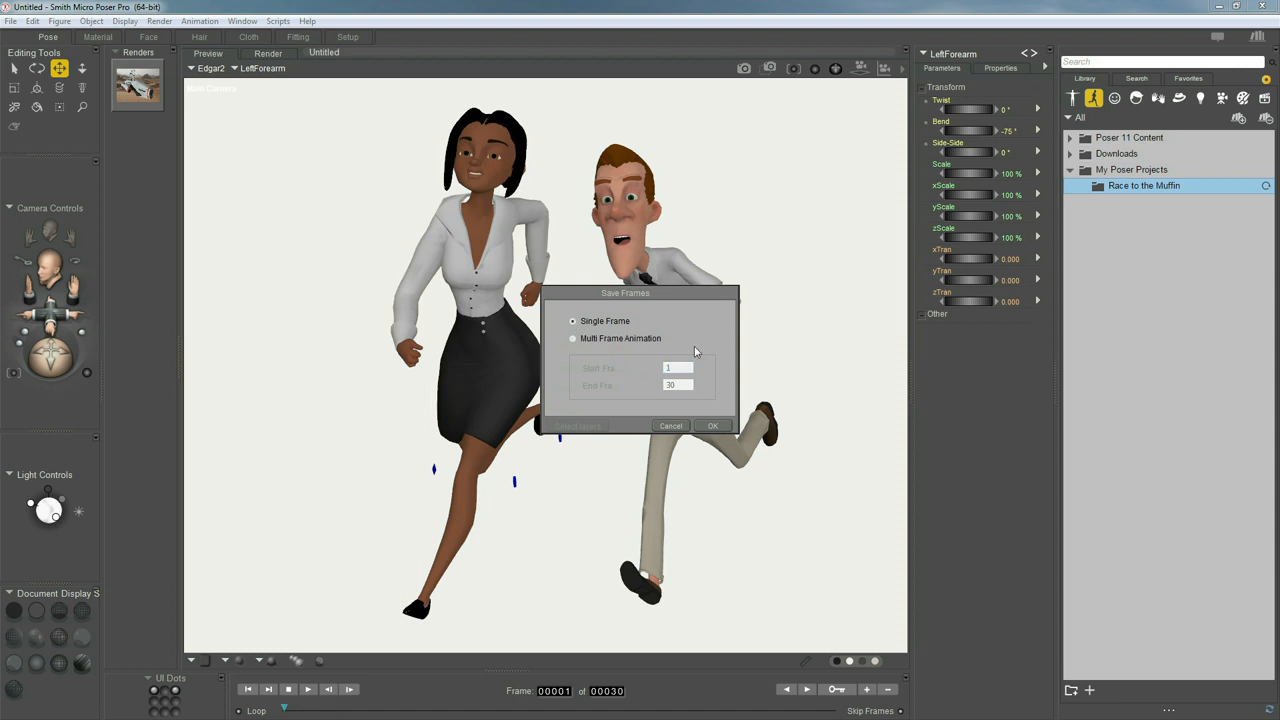
click(712, 427)
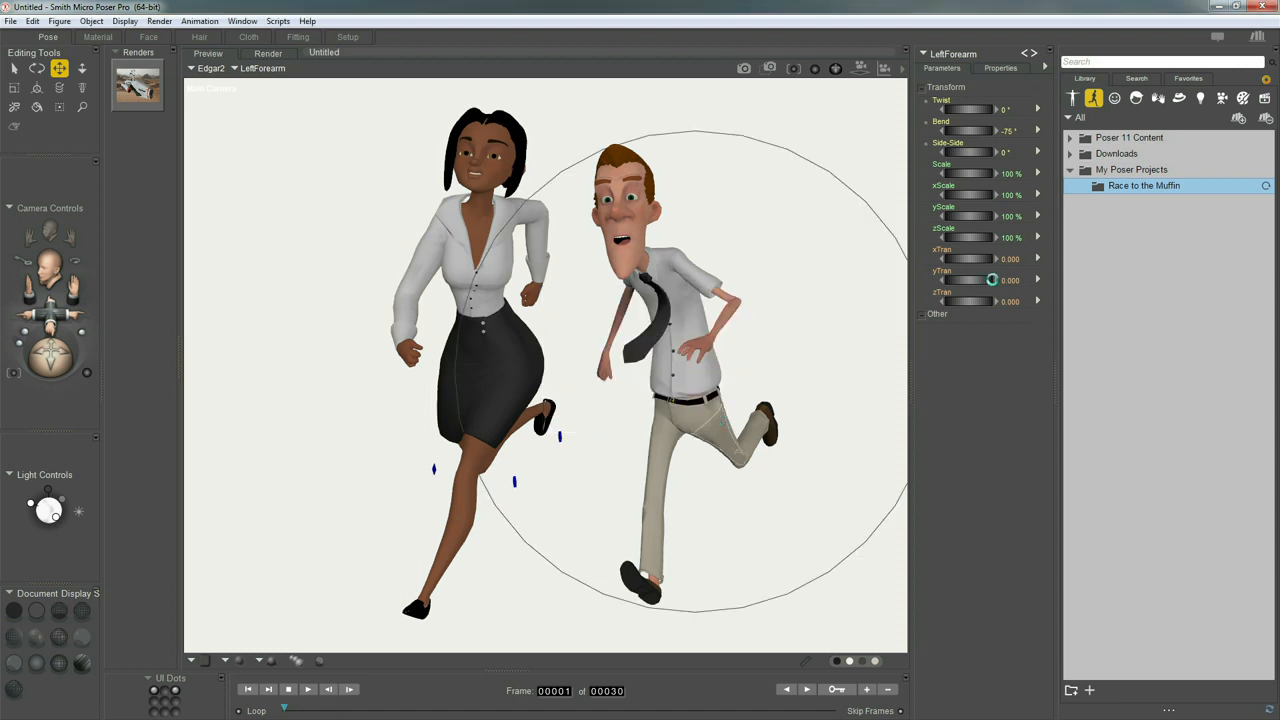
Restore the Edgar2 figure to its default pose and reapply the saved Edgar gets the Muffin pose to it
click(1081, 186)
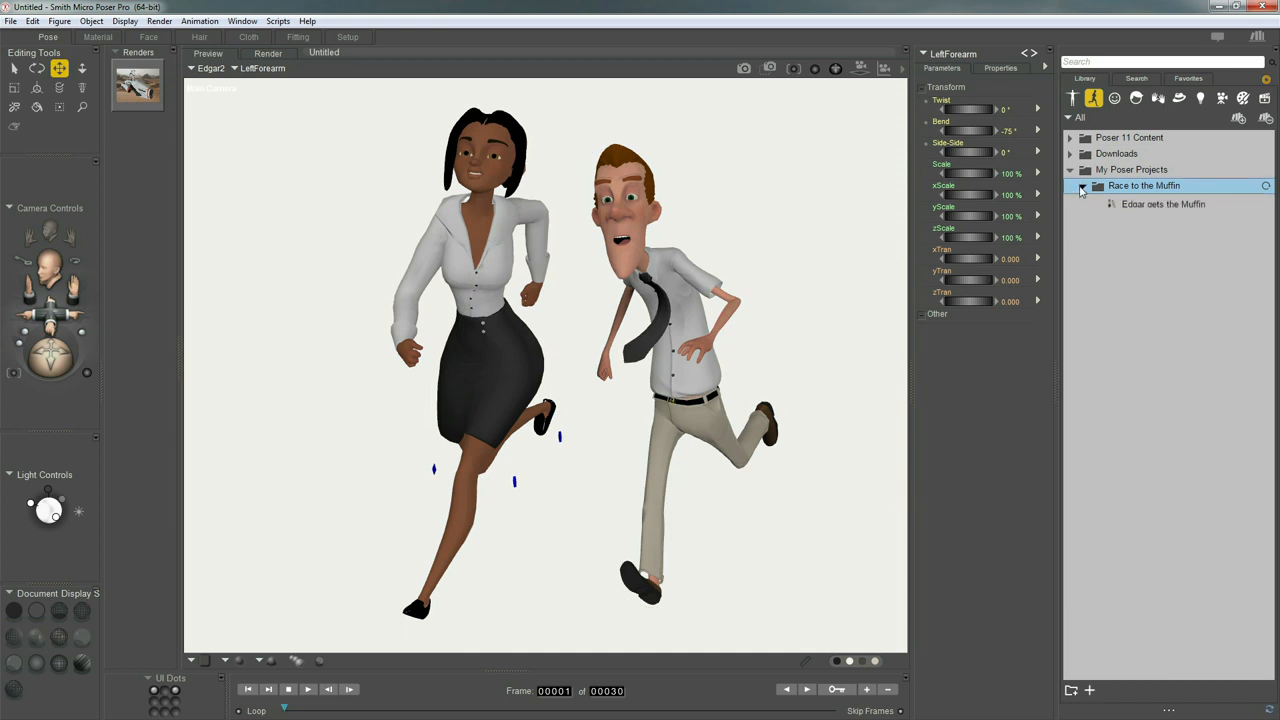
click(1142, 210)
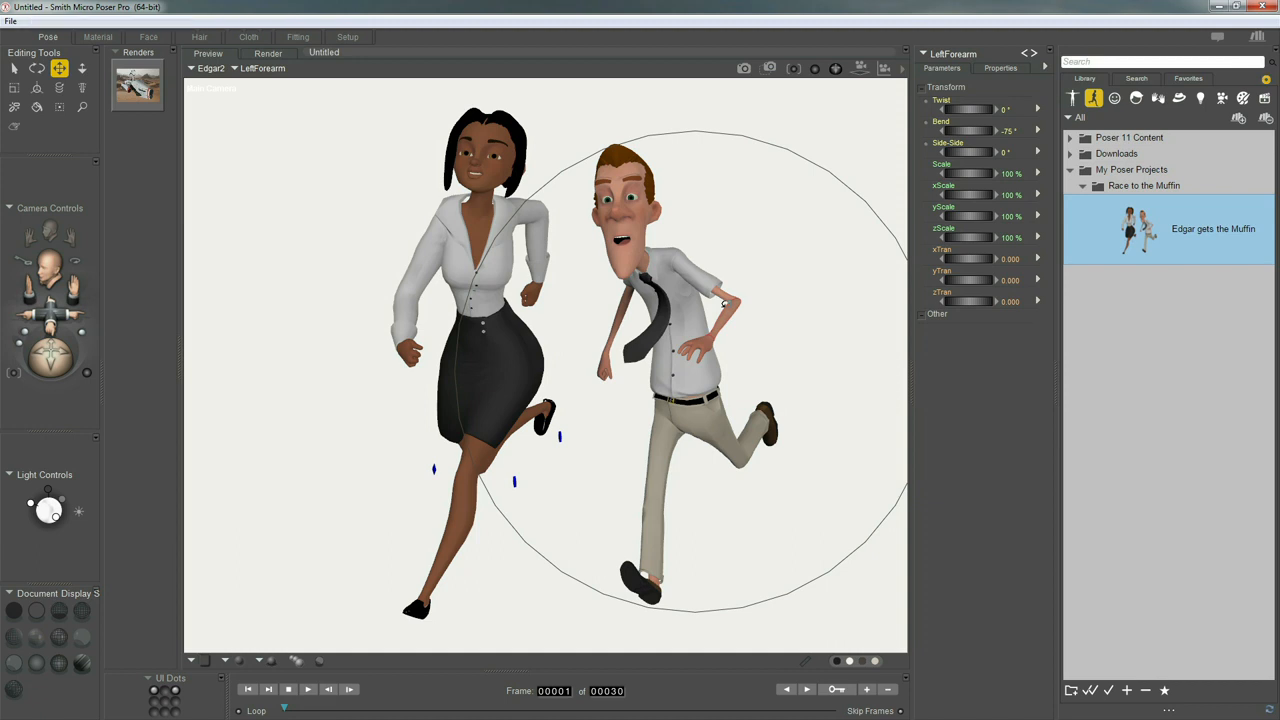
key(ctrl+shift+f)
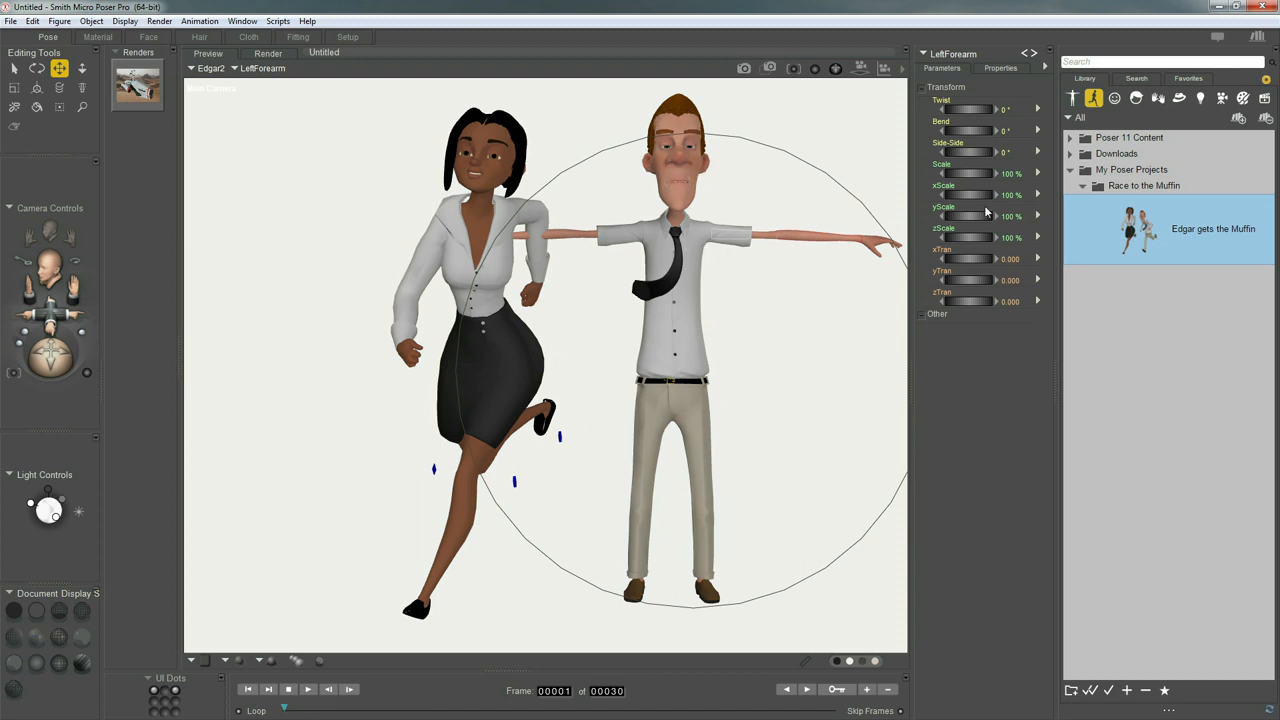
drag(1151, 231, 685, 176)
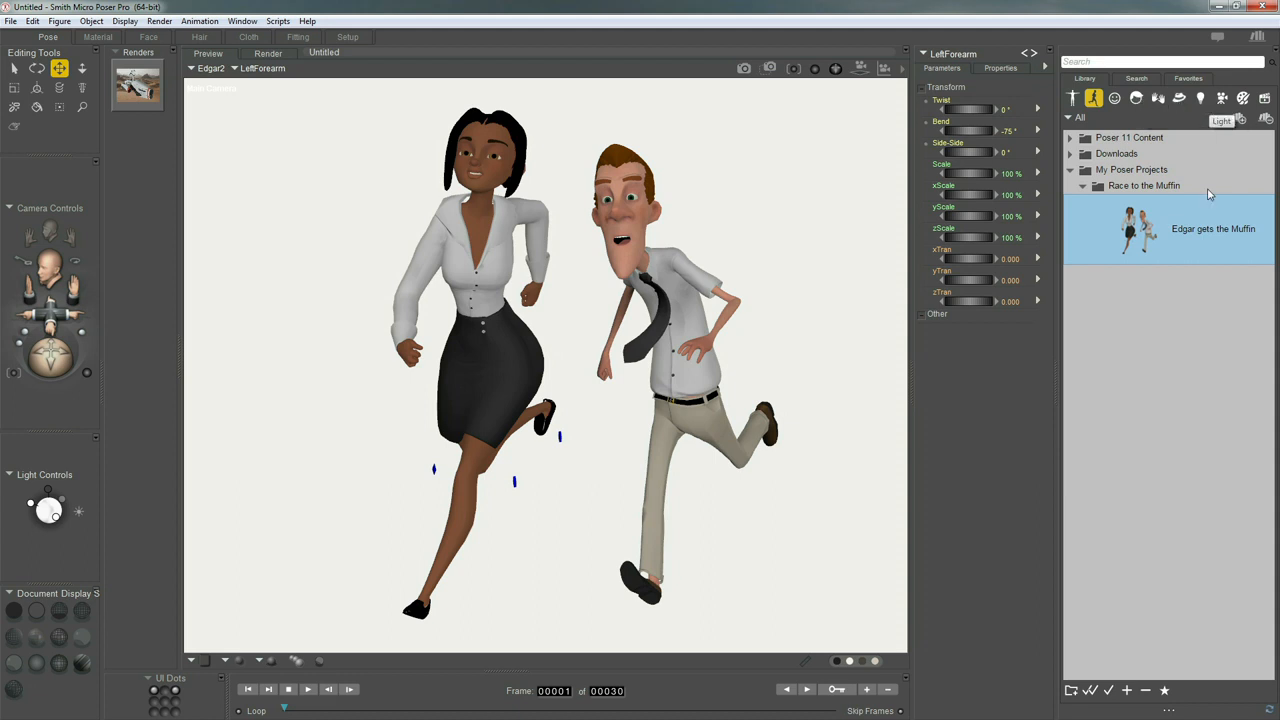
Create a scene folder named Race to the Muffin in the My Poser Projects library
click(1263, 98)
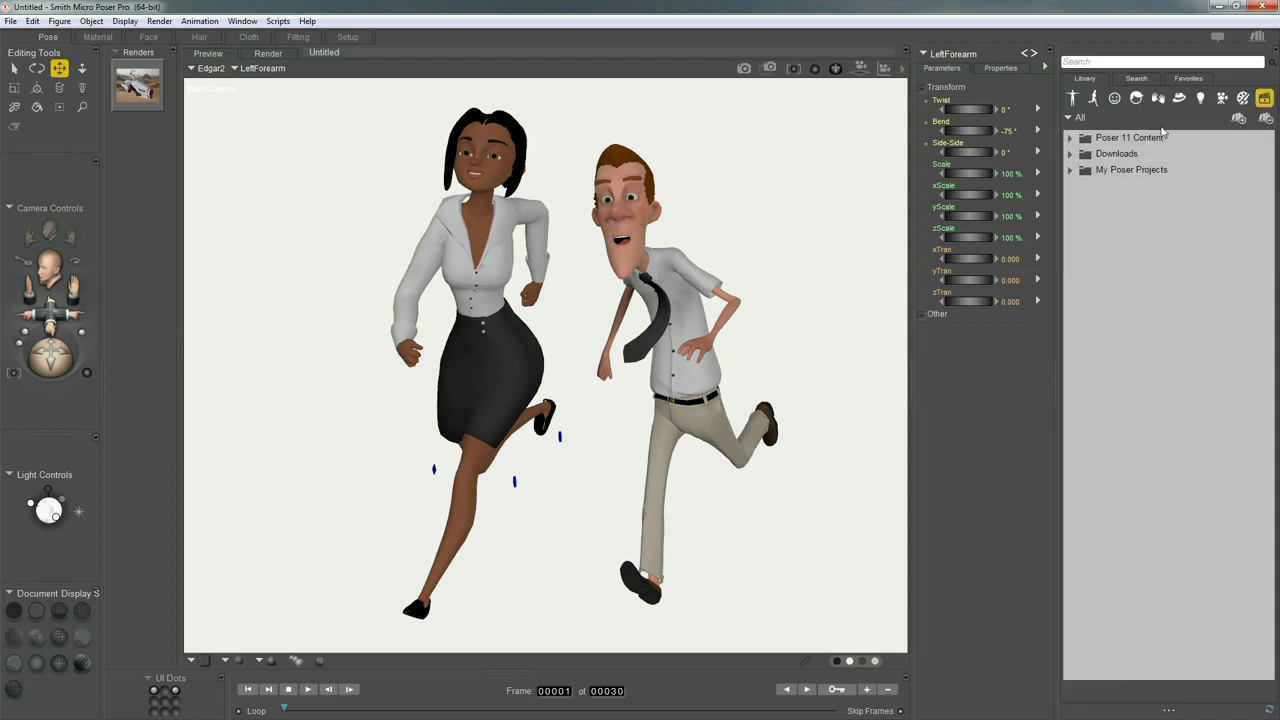
click(1070, 171)
click(1113, 174)
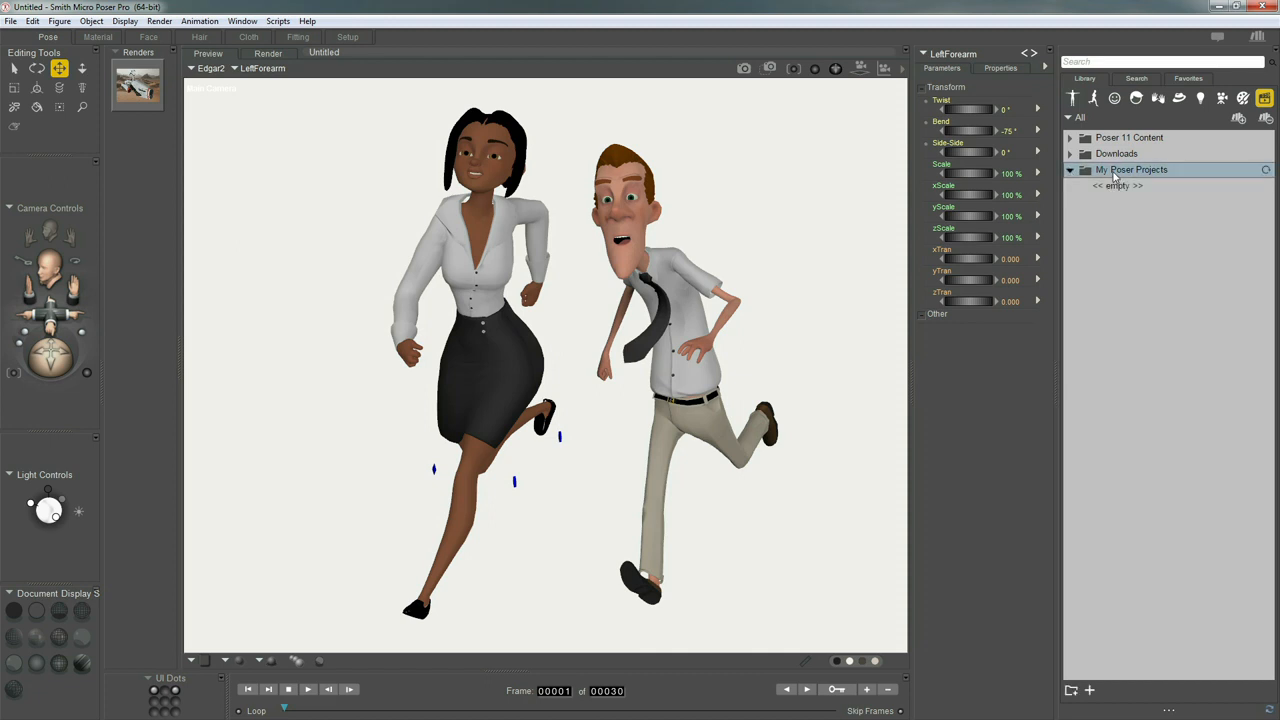
click(1071, 690)
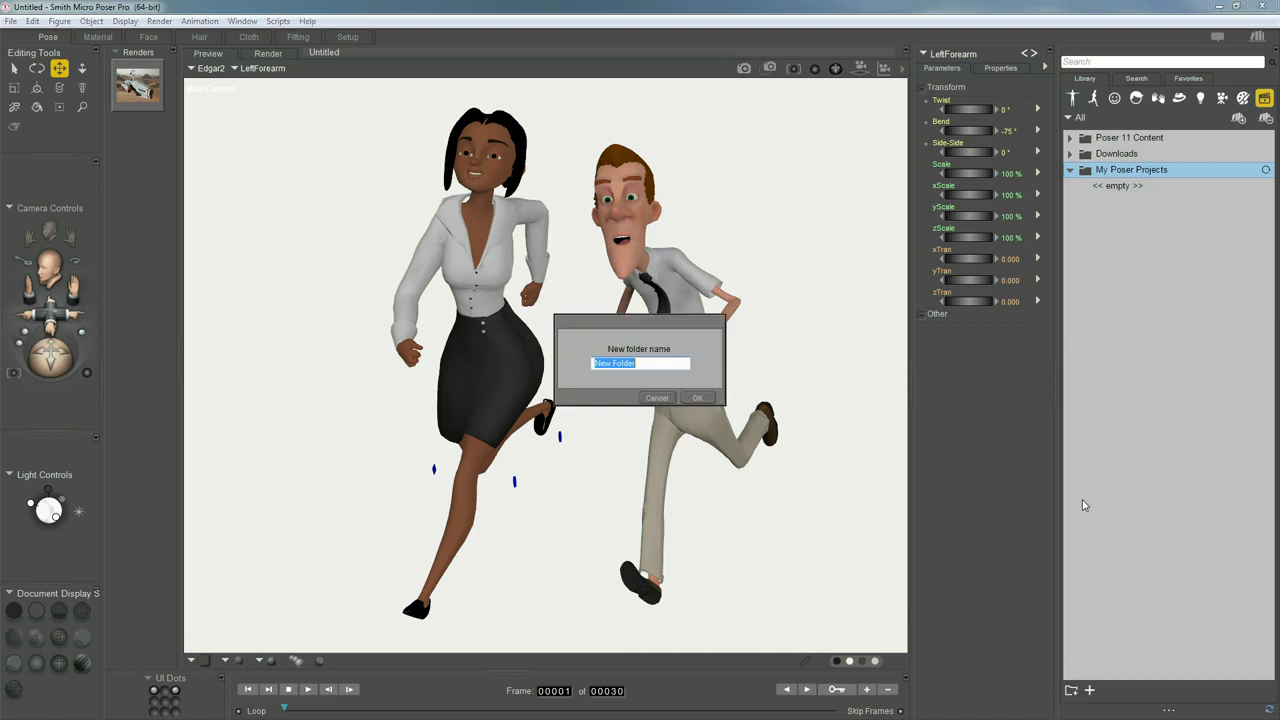
text(Race to the uMuffin)
key(Return)
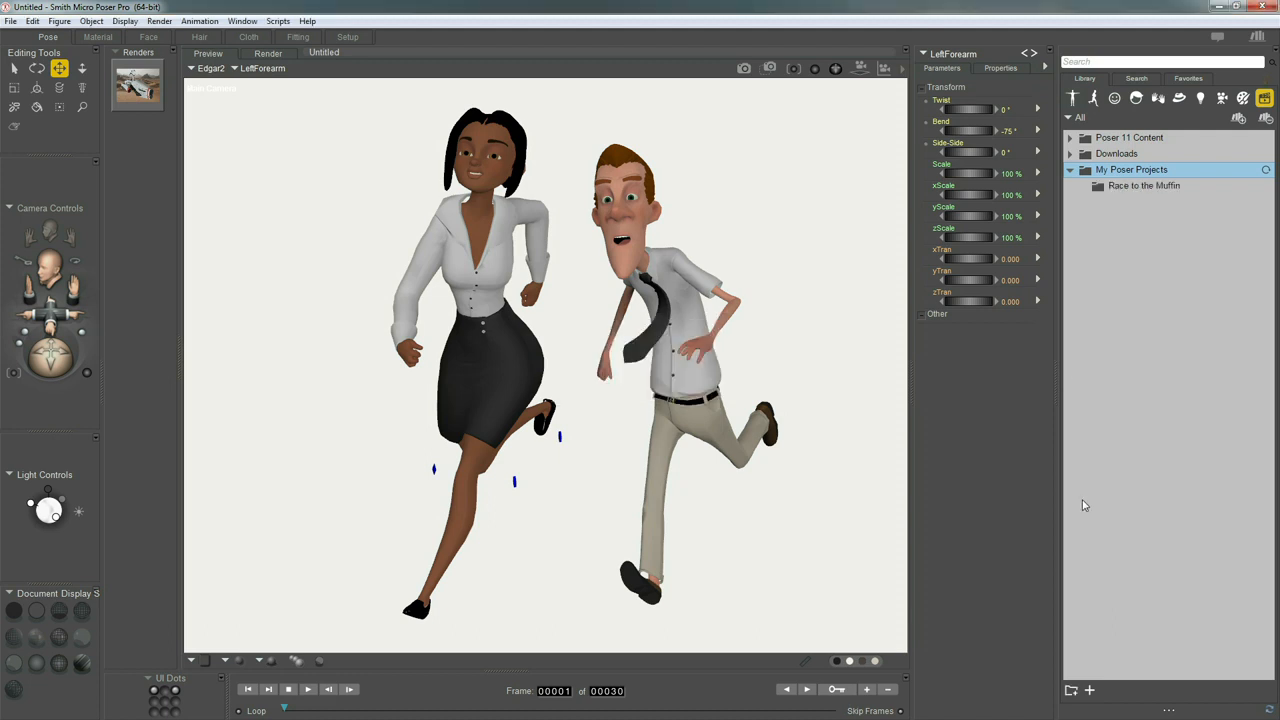
Save the whole scene to the Race to the Muffin folder as Muffin Race 01 and select the saved scene
click(1136, 188)
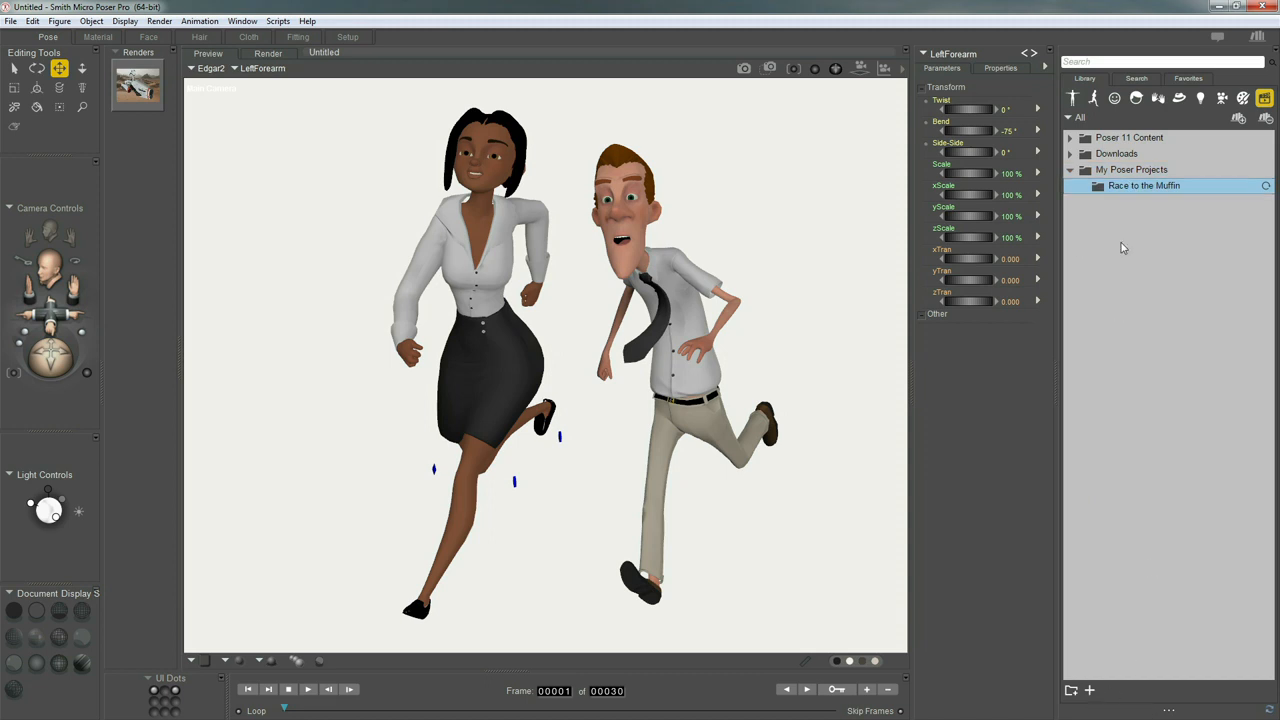
click(9, 22)
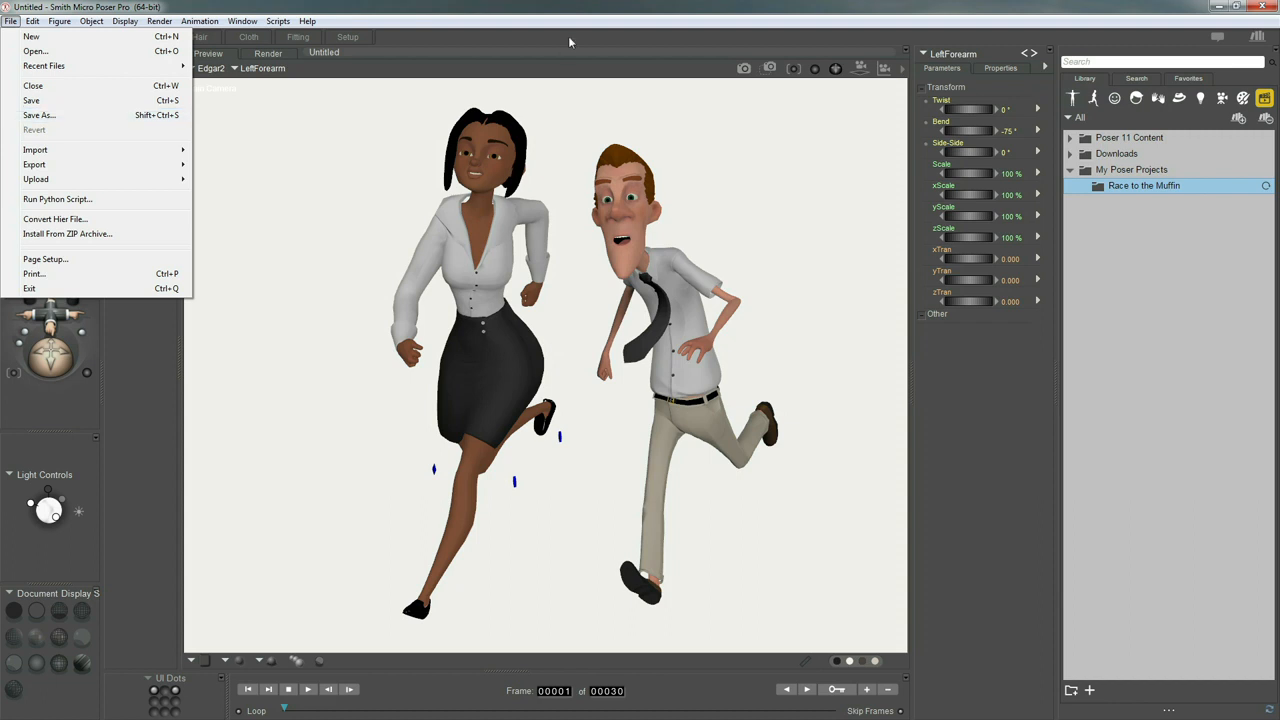
click(1141, 213)
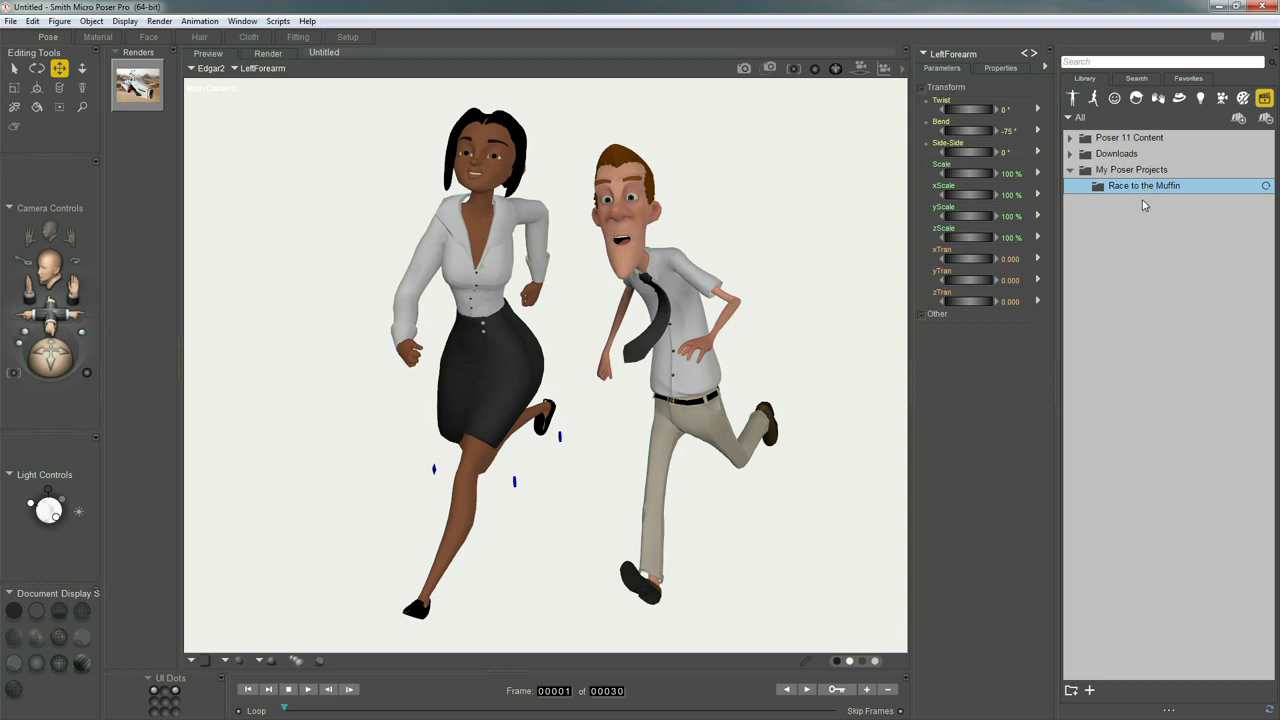
click(1090, 690)
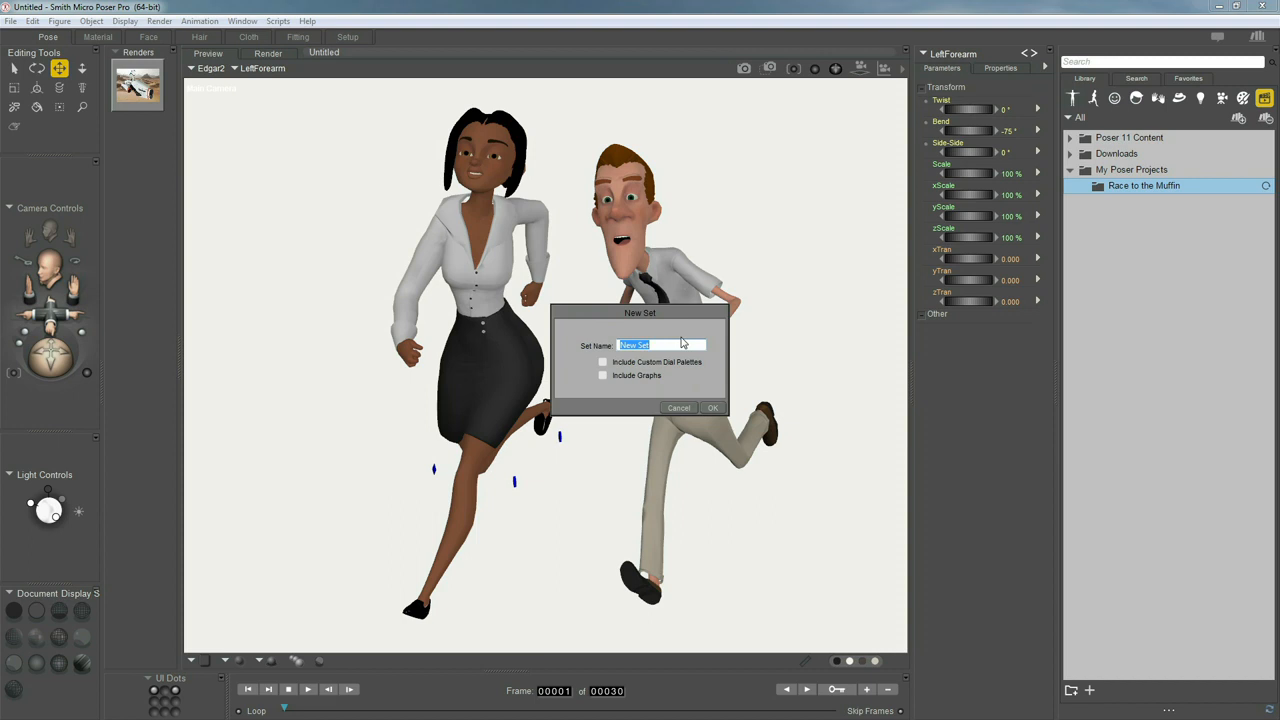
text(R)
key(BackSpace)
text(Muffin Race 01)
click(713, 408)
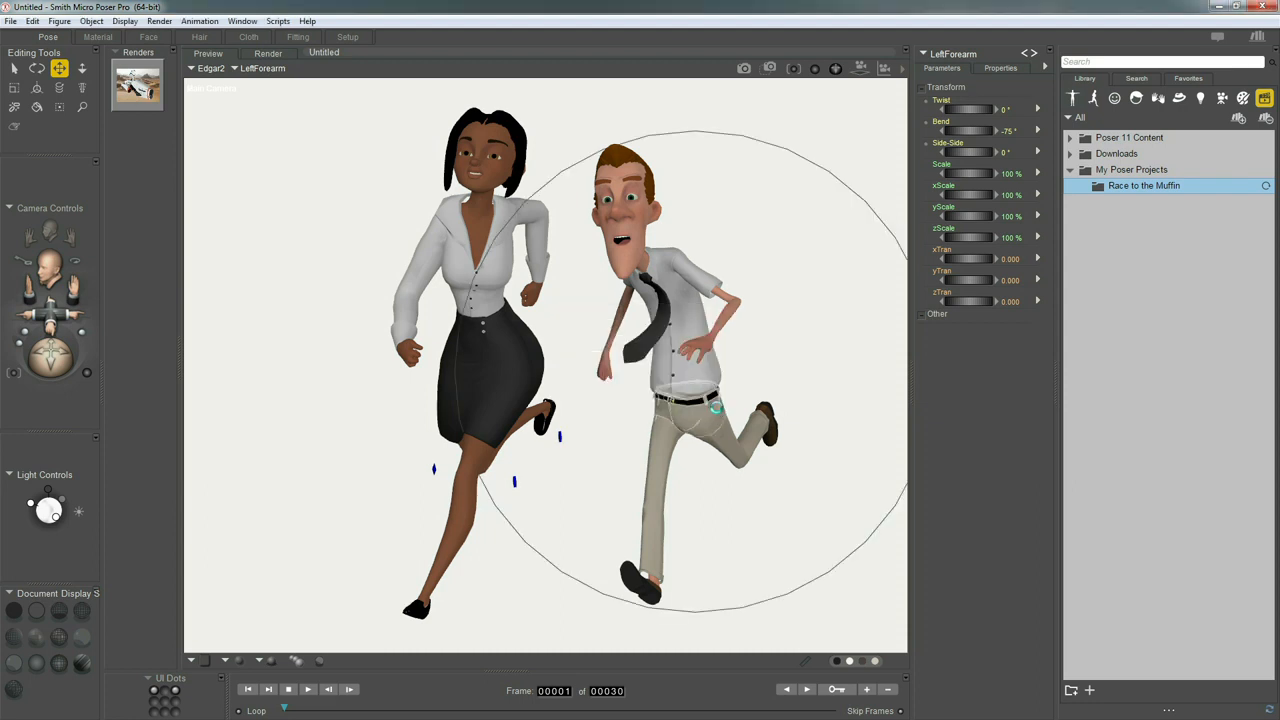
click(1082, 187)
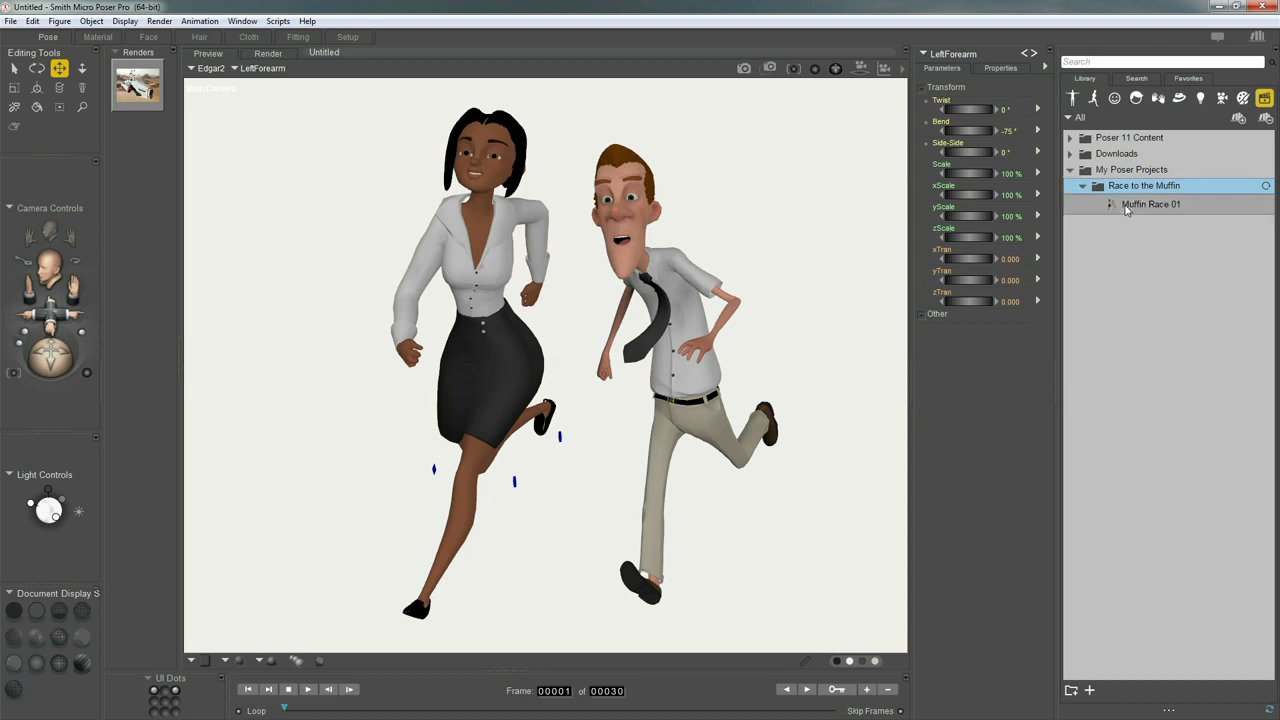
click(1126, 207)
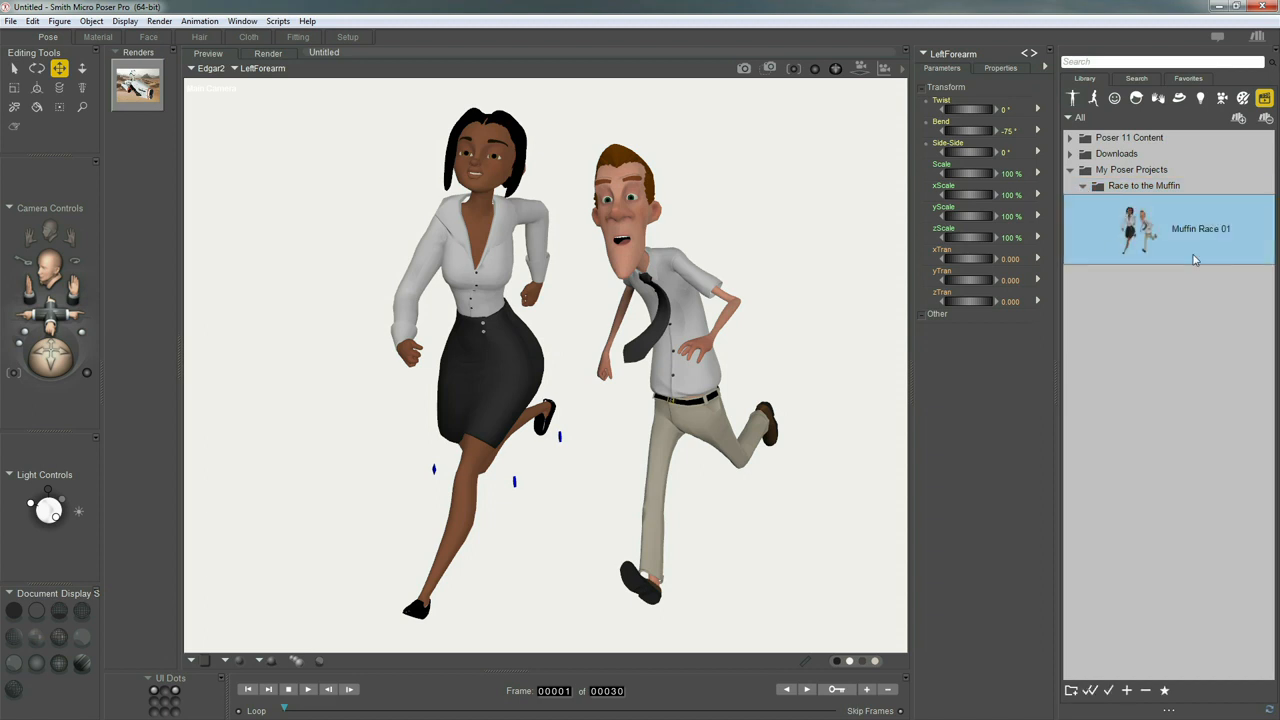